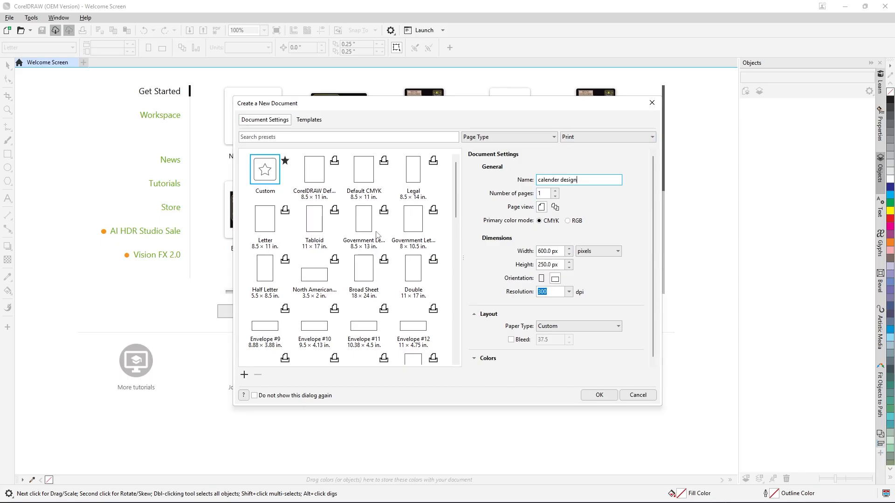
Choose the A4 preset, set the dimension units to inches, and create the document.
{"action": "scroll", "coordinate": [369, 256], "scroll_direction": "down", "scroll_amount": 5}
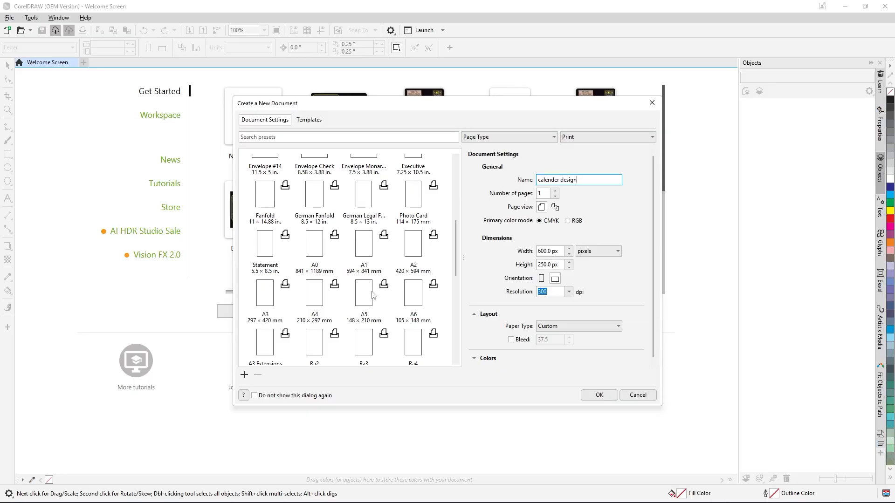
{"action": "left_click", "coordinate": [319, 301]}
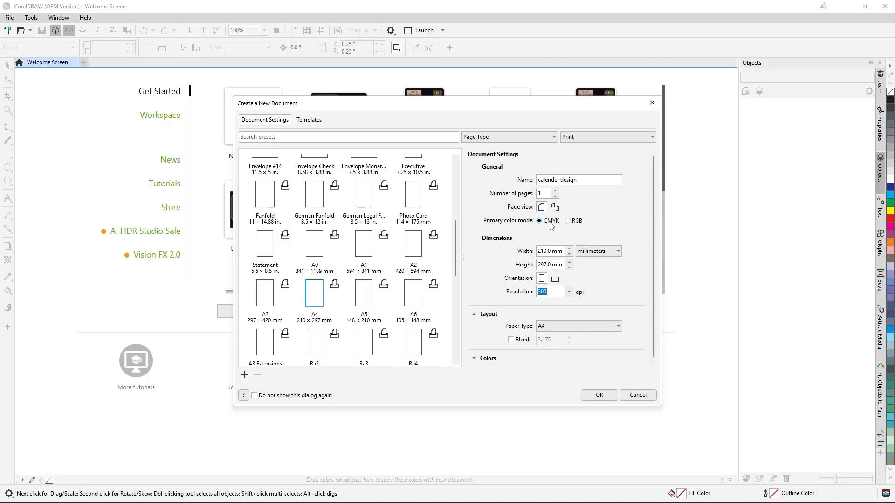
{"action": "left_click", "coordinate": [618, 252]}
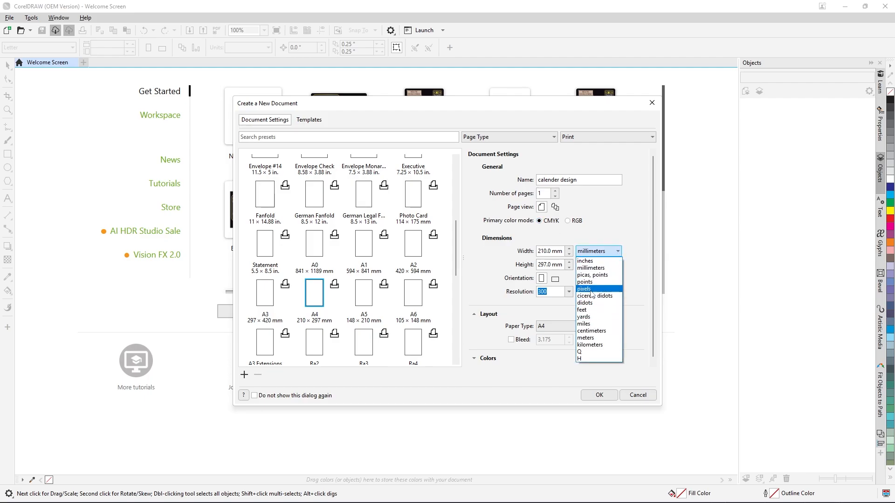
{"action": "left_click", "coordinate": [597, 262]}
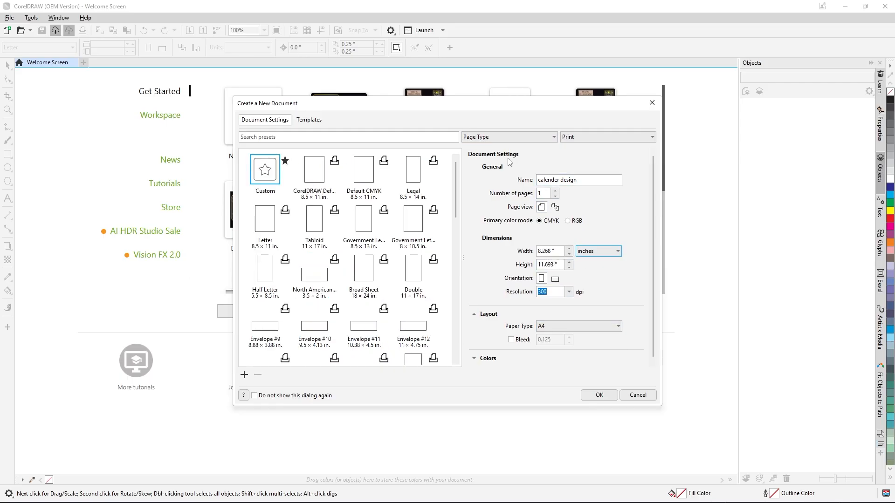
{"action": "left_click", "coordinate": [599, 395]}
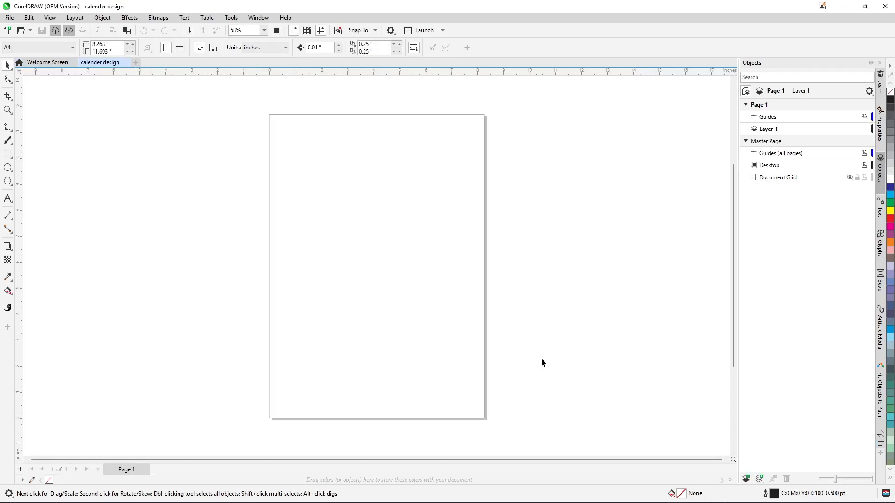
Run the Wizard.CreateCalendar macro from the CalendarWizard.gms project.
{"action": "scroll", "coordinate": [382, 245], "scroll_direction": "up", "scroll_amount": 1}
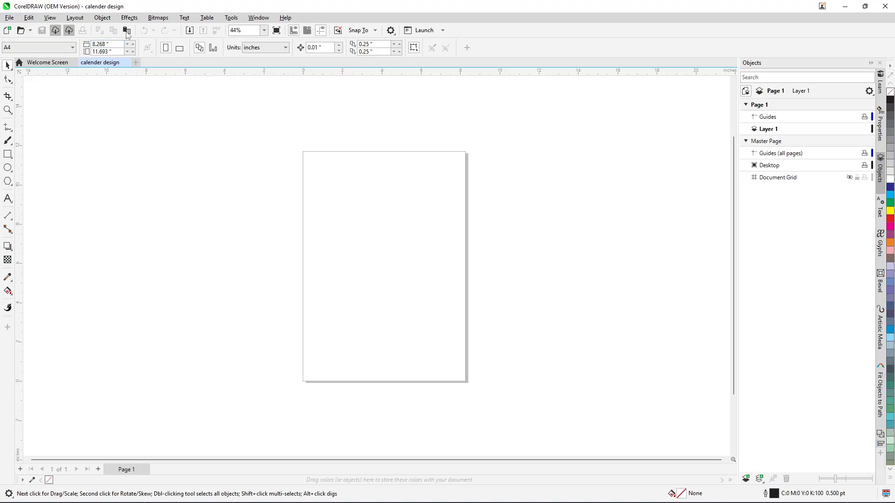
{"action": "left_click", "coordinate": [236, 22]}
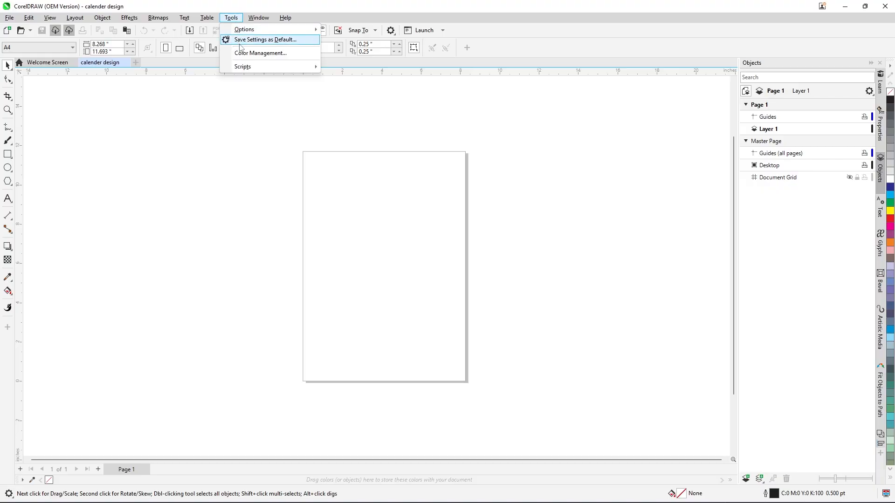
{"action": "mouse_move", "coordinate": [247, 68]}
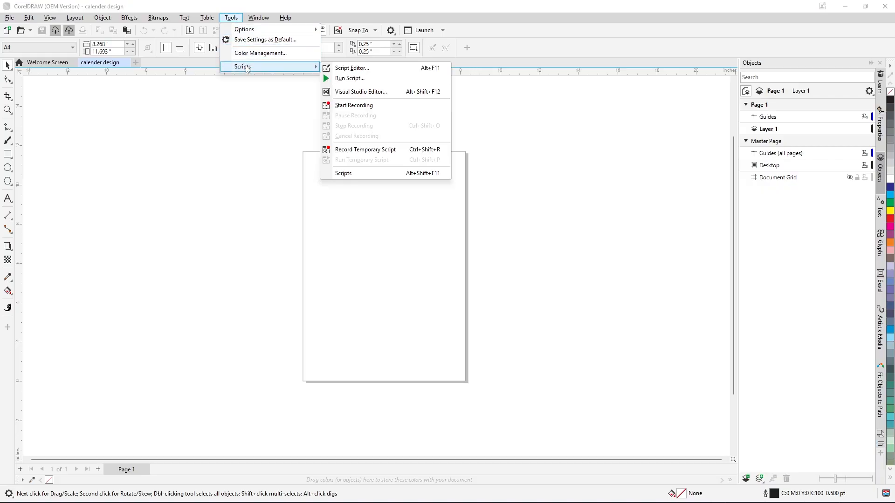
{"action": "left_click", "coordinate": [357, 78]}
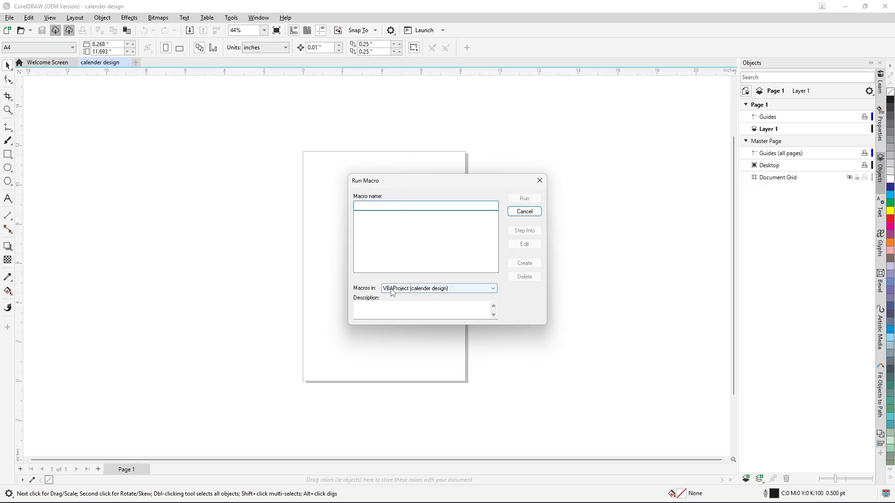
{"action": "left_click", "coordinate": [492, 291]}
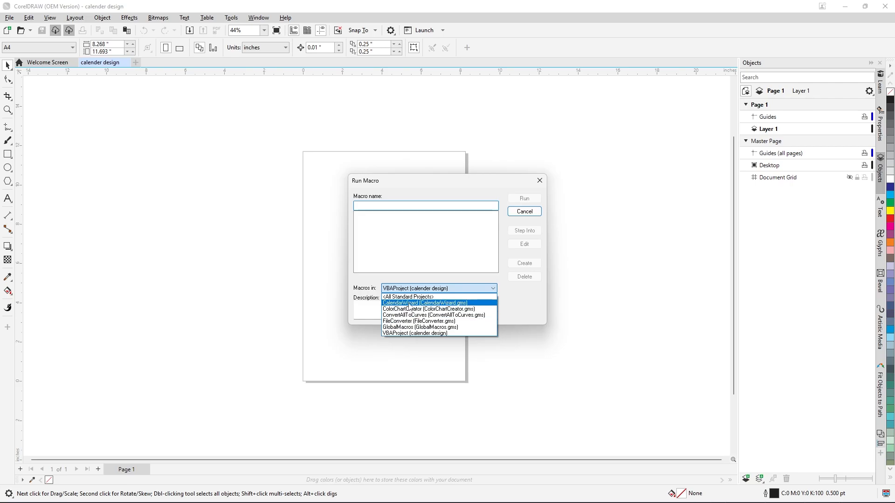
{"action": "left_click", "coordinate": [412, 304]}
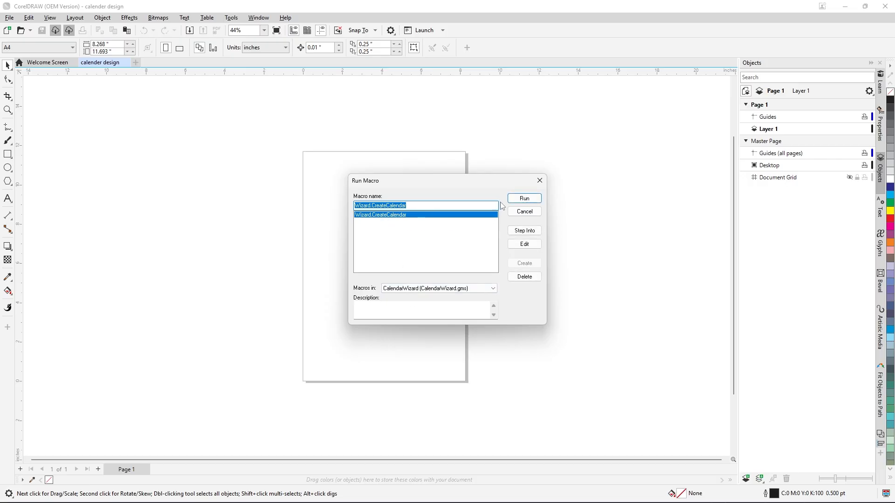
{"action": "left_click", "coordinate": [521, 199]}
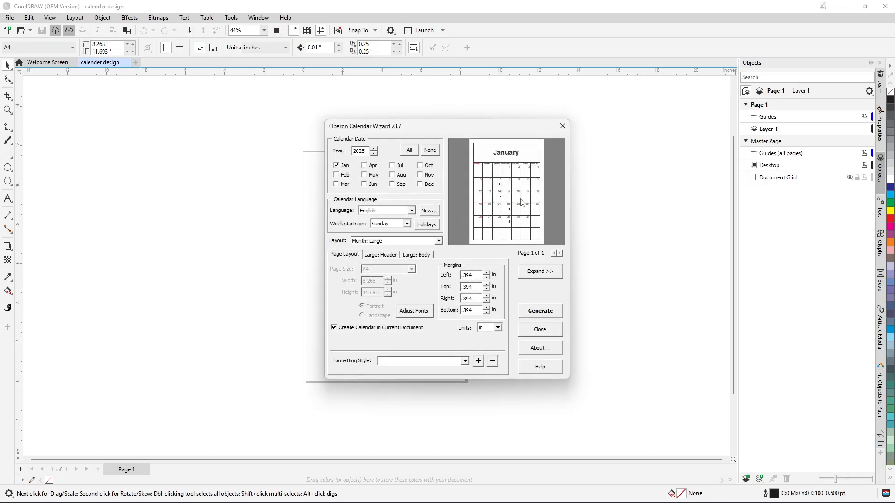
Include all twelve months of 2025 in the calendar and keep English as its language.
{"action": "left_click_drag", "start_coordinate": [465, 127], "coordinate": [540, 161]}
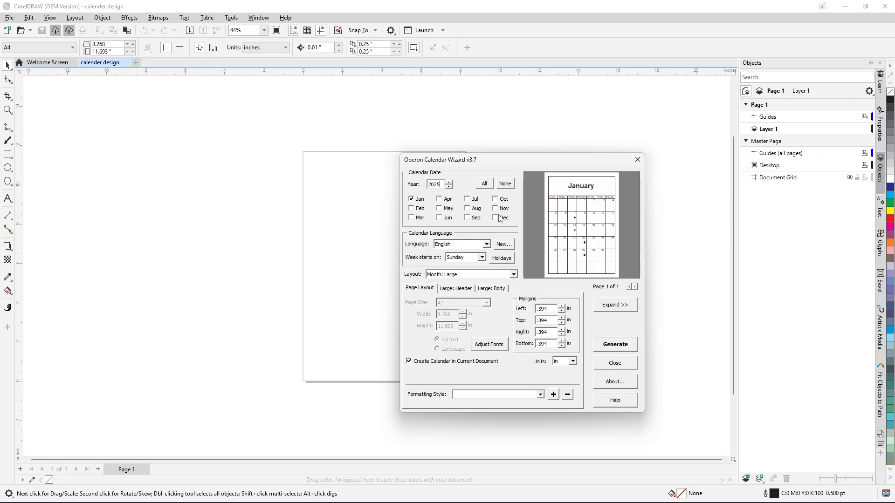
{"action": "left_click", "coordinate": [486, 185]}
{"action": "left_click", "coordinate": [487, 245]}
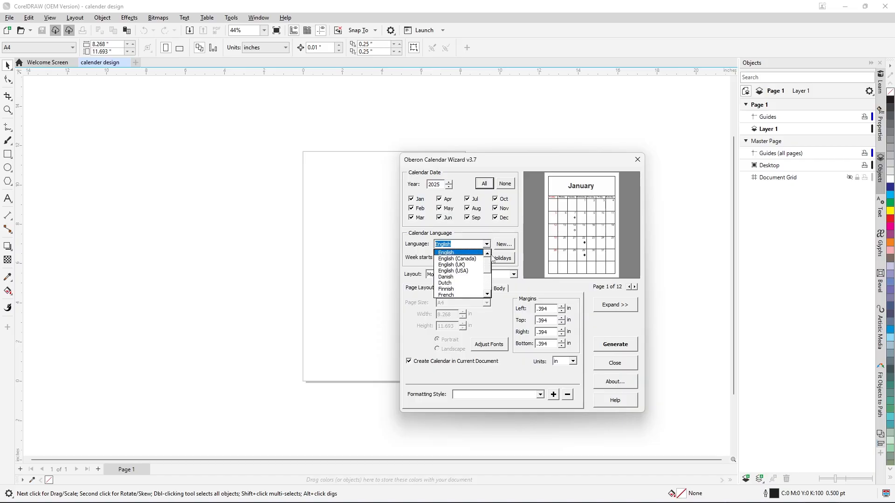
{"action": "mouse_move", "coordinate": [486, 266]}
{"action": "left_mouse_down"}
{"action": "mouse_move", "coordinate": [487, 298]}
{"action": "mouse_move", "coordinate": [488, 259]}
{"action": "left_mouse_up"}
{"action": "left_click", "coordinate": [466, 253]}
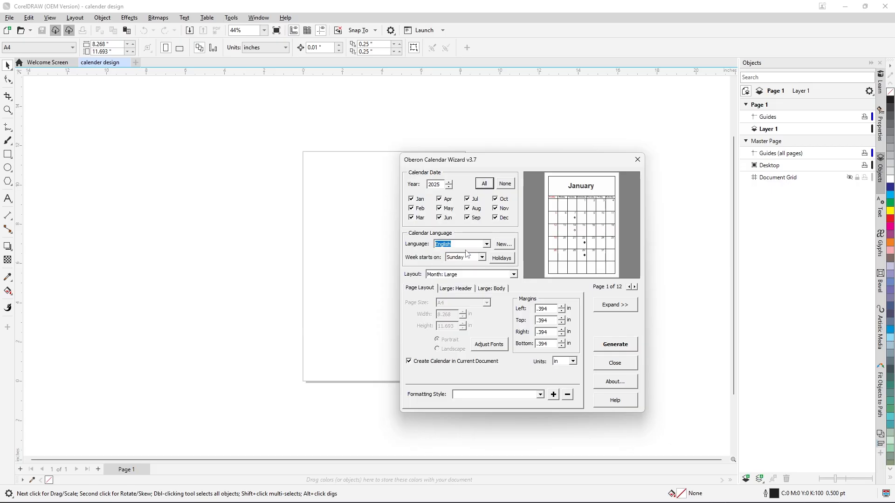
Examine the custom language definition form and the available week-start days without changing either.
{"action": "left_click", "coordinate": [502, 246]}
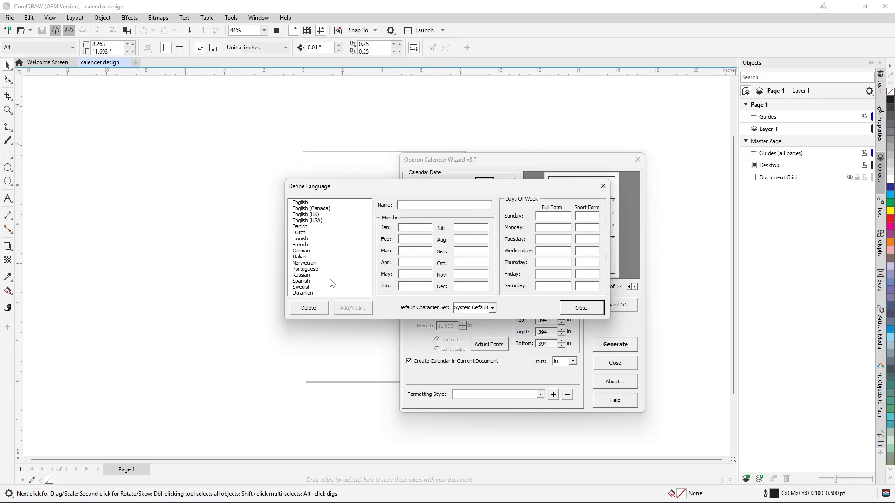
{"action": "left_click", "coordinate": [581, 308]}
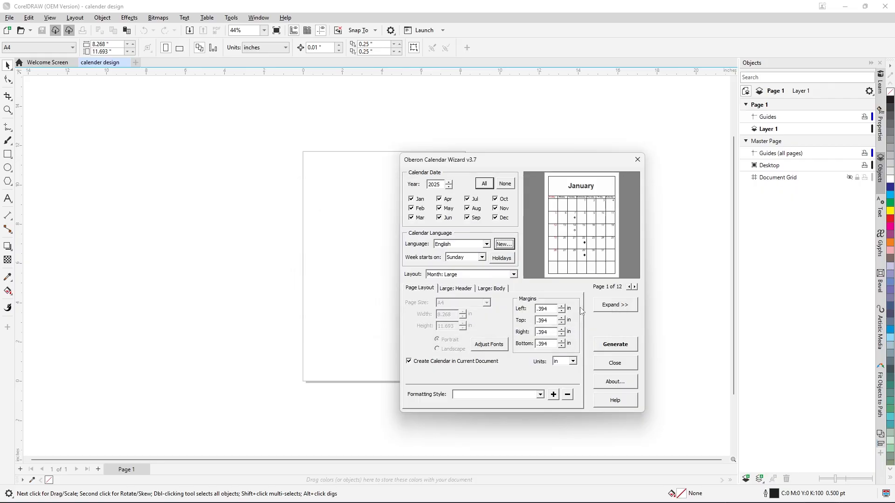
{"action": "left_click", "coordinate": [483, 257]}
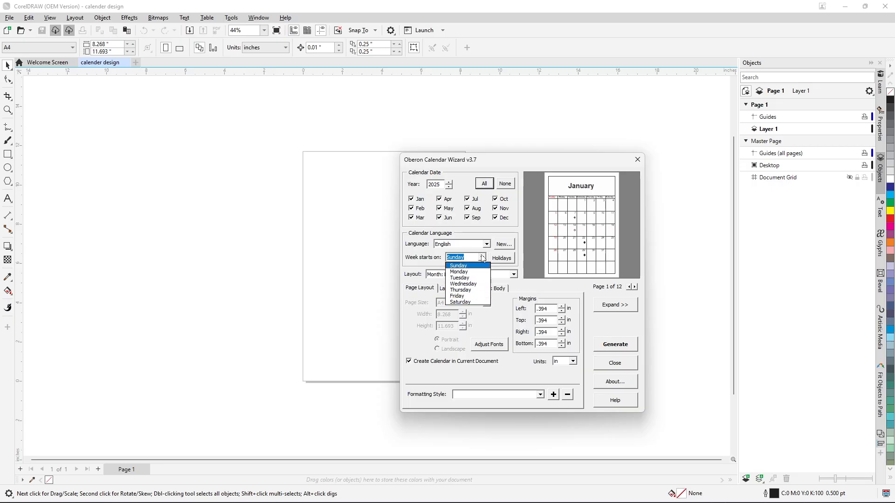
{"action": "left_click", "coordinate": [483, 259]}
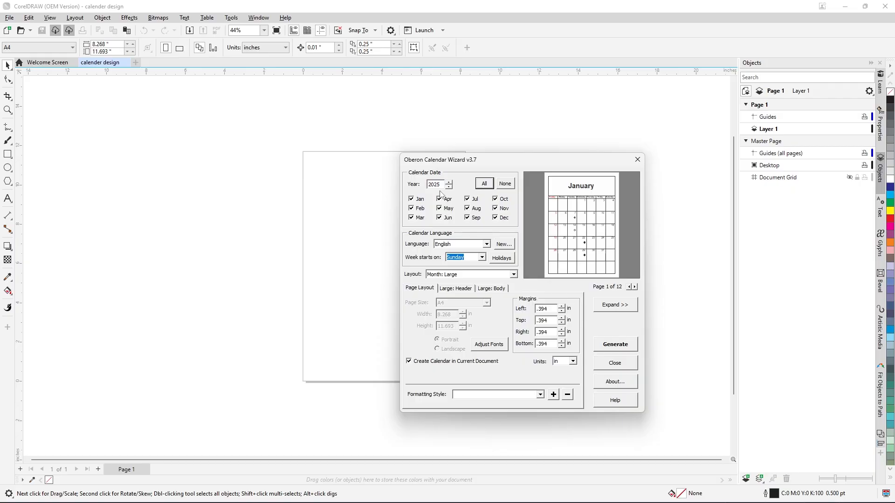
Define a calendar holiday named bhogi on January 13.
{"action": "left_click", "coordinate": [505, 260]}
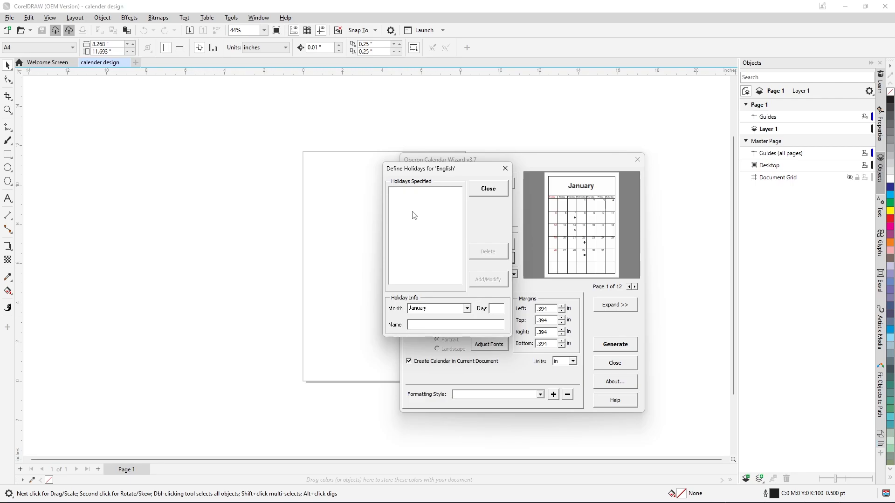
{"action": "left_click", "coordinate": [494, 308]}
{"action": "type", "text": "bhogi"}
{"action": "left_click", "coordinate": [496, 280]}
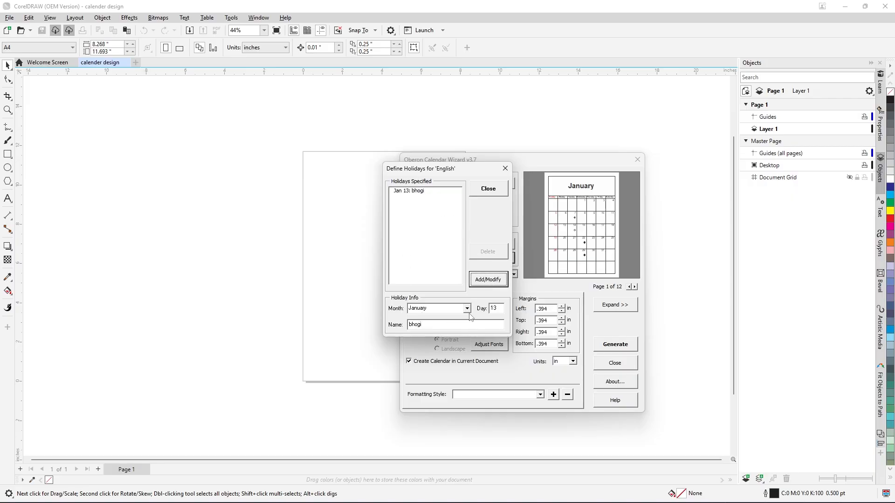
Add a second holiday named sankranthi on January 14.
{"action": "left_click", "coordinate": [496, 307]}
{"action": "left_click_drag", "start_coordinate": [496, 307], "coordinate": [494, 307]}
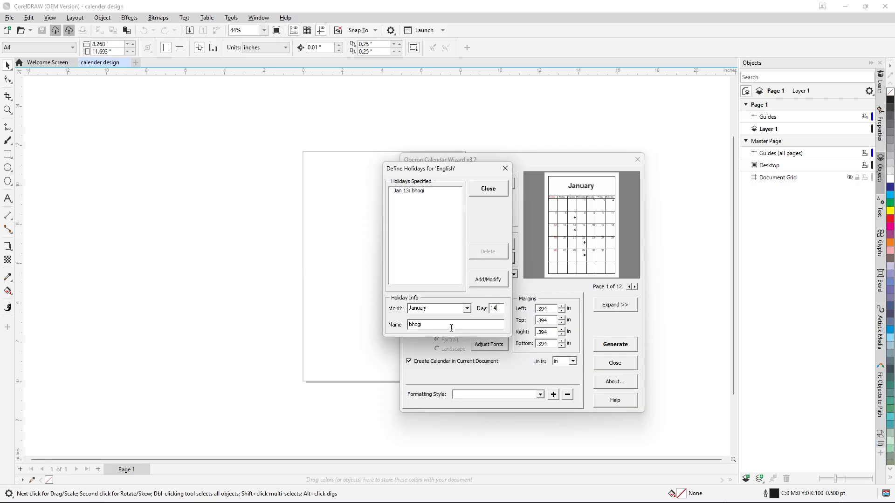
{"action": "left_click_drag", "start_coordinate": [426, 327], "coordinate": [389, 331]}
{"action": "type", "text": "sankranthi"}
{"action": "left_click", "coordinate": [486, 280]}
Add a third holiday named kanuma on January 15.
{"action": "left_click", "coordinate": [498, 310]}
{"action": "type", "text": "5"}
{"action": "left_click_drag", "start_coordinate": [437, 326], "coordinate": [375, 333]}
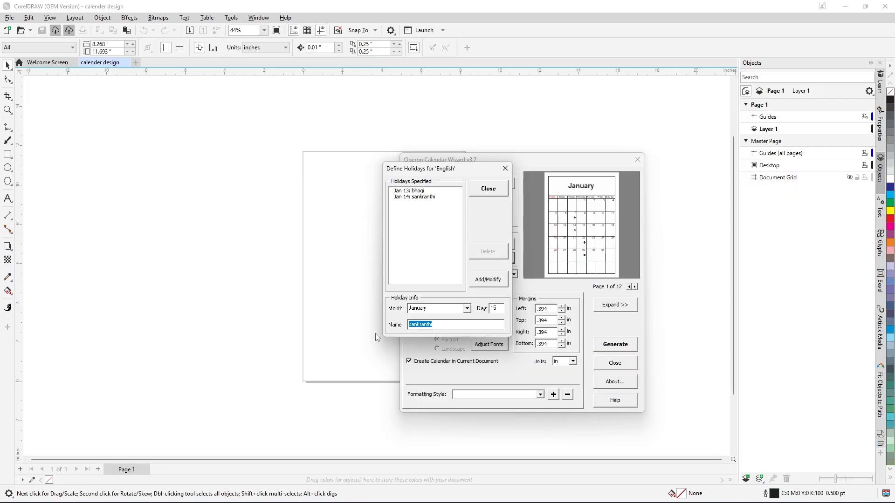
{"action": "type", "text": "kanuma"}
{"action": "left_click", "coordinate": [487, 280]}
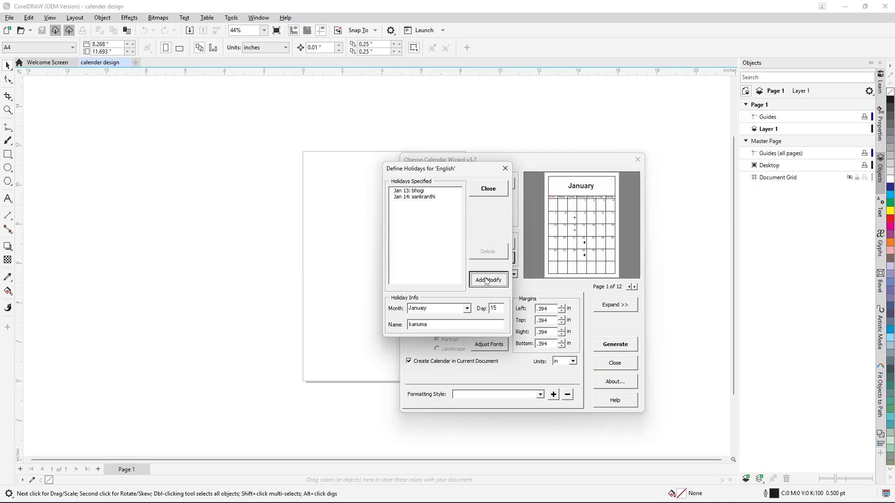
Add the republic day holiday on January 26 and finish defining the holidays.
{"action": "left_click_drag", "start_coordinate": [498, 310], "coordinate": [491, 309]}
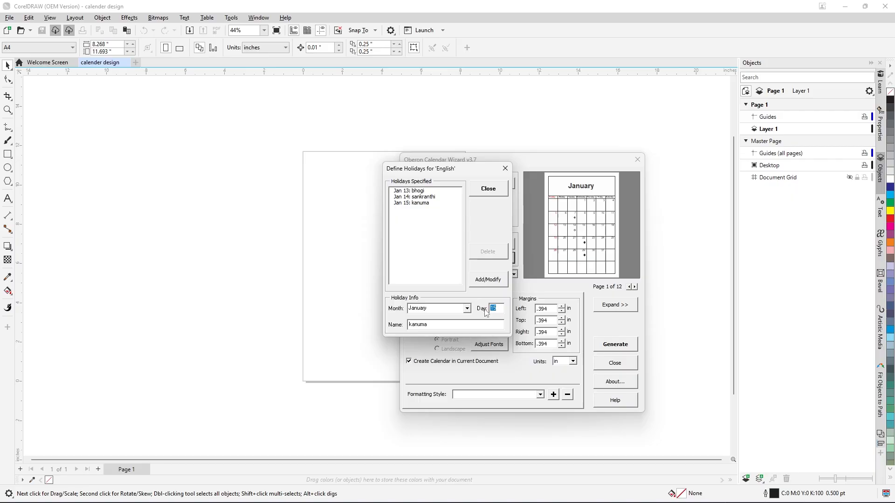
{"action": "type", "text": "26"}
{"action": "left_click_drag", "start_coordinate": [435, 324], "coordinate": [369, 334]}
{"action": "type", "text": "republic day"}
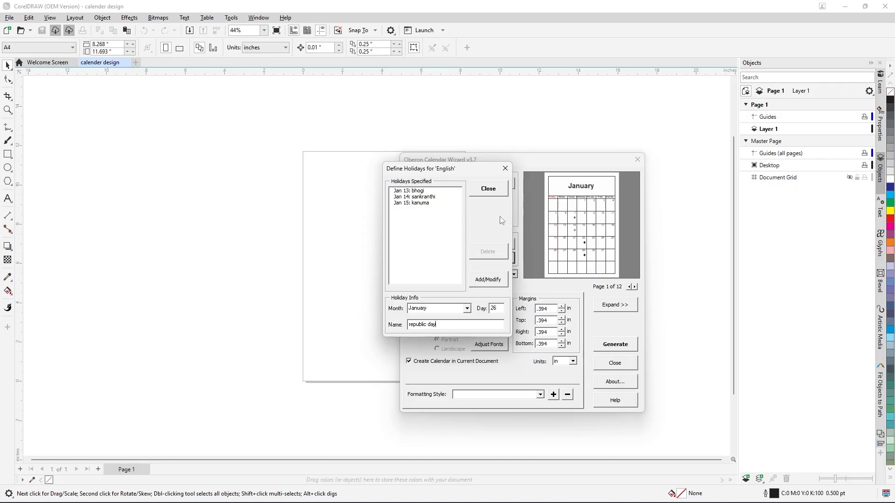
{"action": "left_click", "coordinate": [481, 281]}
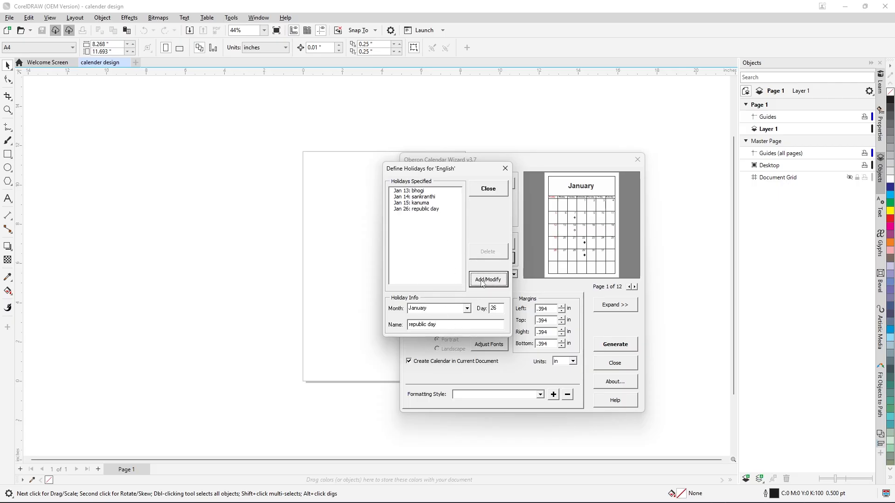
{"action": "left_click", "coordinate": [482, 194]}
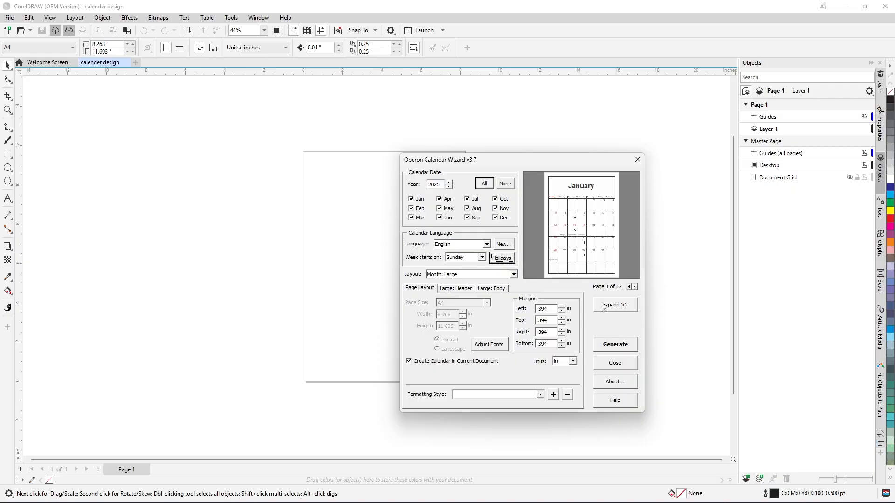
Enlarge the calendar preview and raise the top margin to 5.694 in.
{"action": "left_click", "coordinate": [625, 308]}
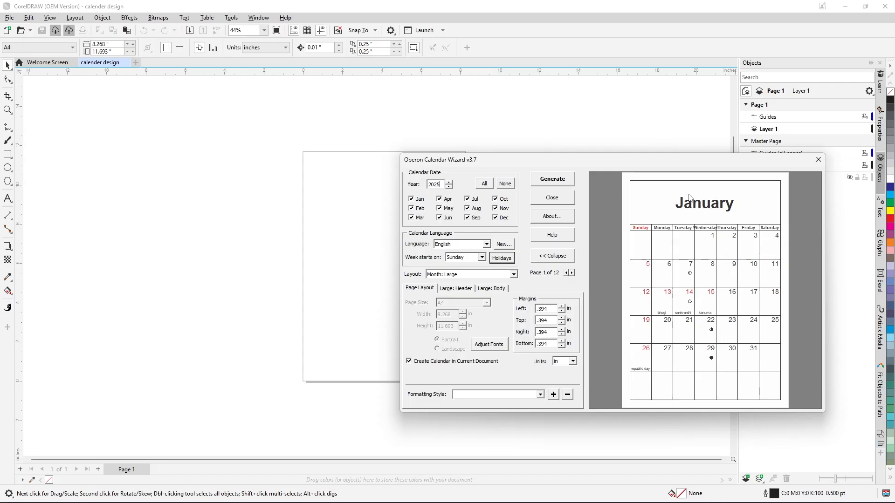
{"action": "left_click", "coordinate": [561, 319]}
{"action": "left_click_drag", "start_coordinate": [562, 319], "coordinate": [562, 319]}
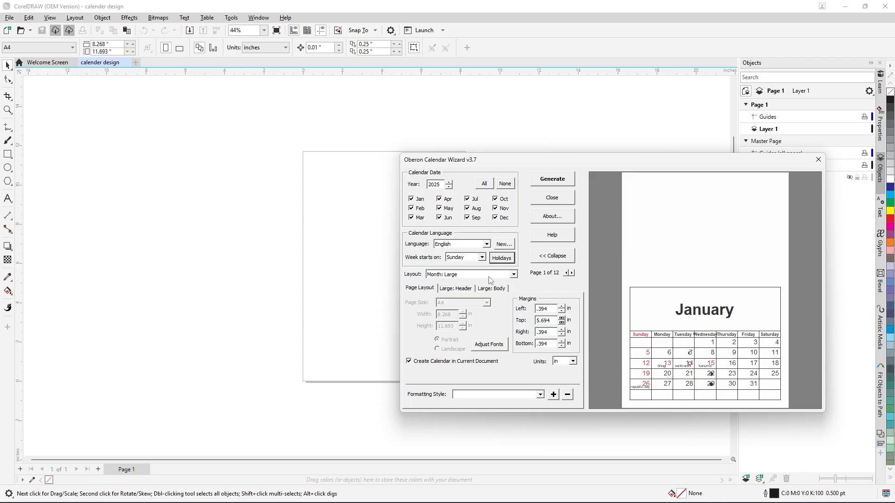
Try the Large + 2 Small, Large + 12 Small [Left/Right] and Image + 12 Small [3x4] layouts, and return to Month: Large.
{"action": "left_click", "coordinate": [513, 275]}
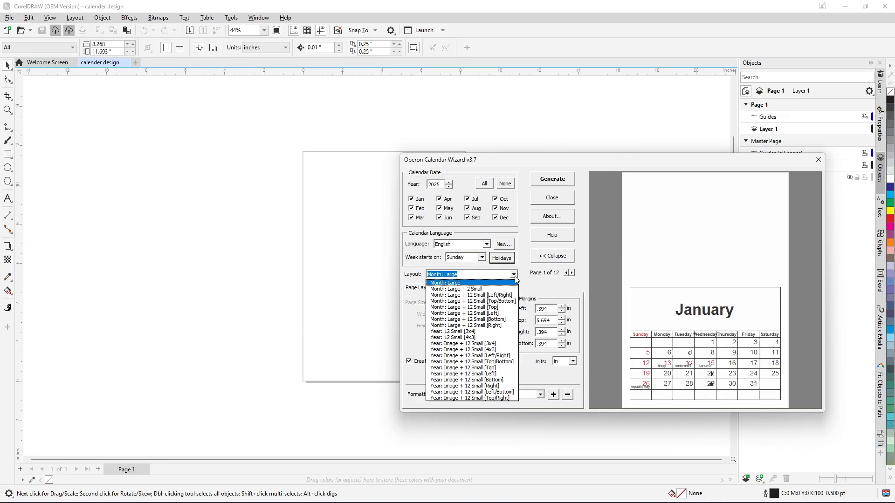
{"action": "left_click", "coordinate": [491, 289]}
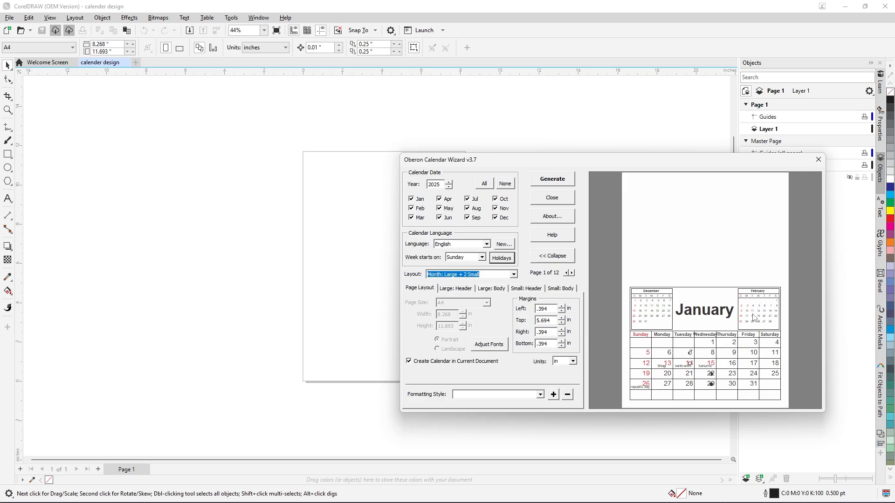
{"action": "left_click", "coordinate": [514, 274]}
{"action": "left_click", "coordinate": [499, 296]}
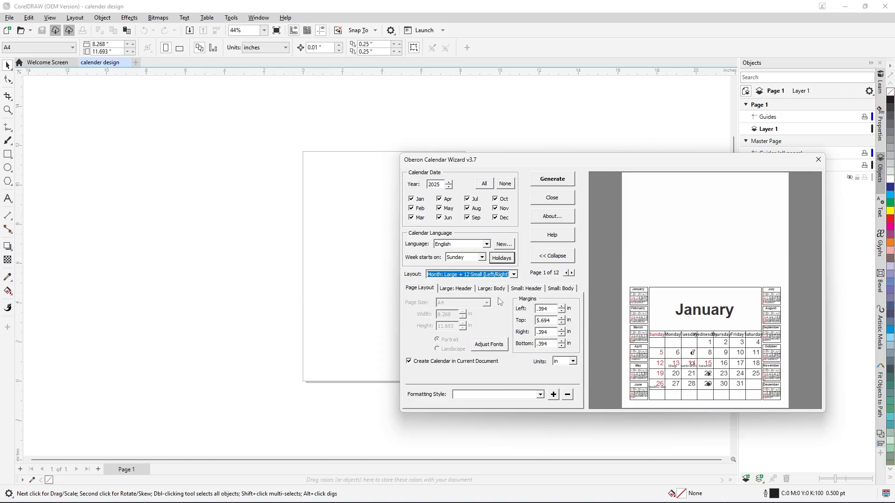
{"action": "left_click", "coordinate": [513, 274]}
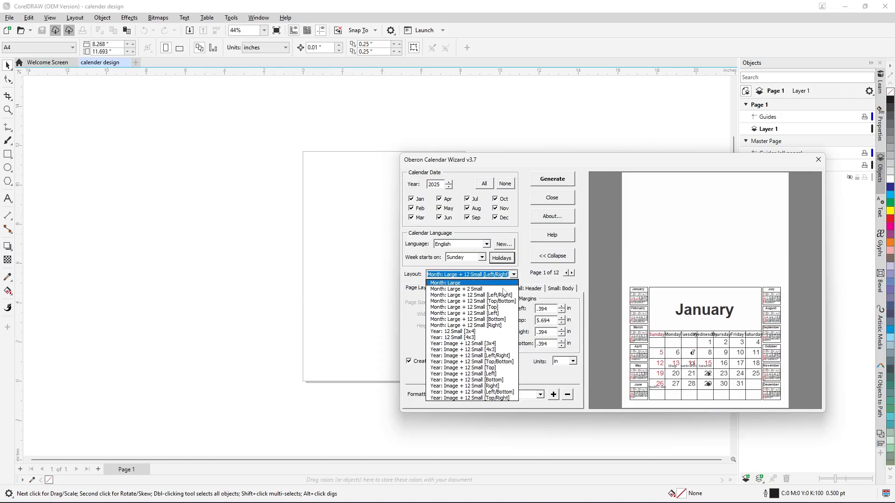
{"action": "left_click", "coordinate": [473, 344]}
{"action": "left_click", "coordinate": [513, 274]}
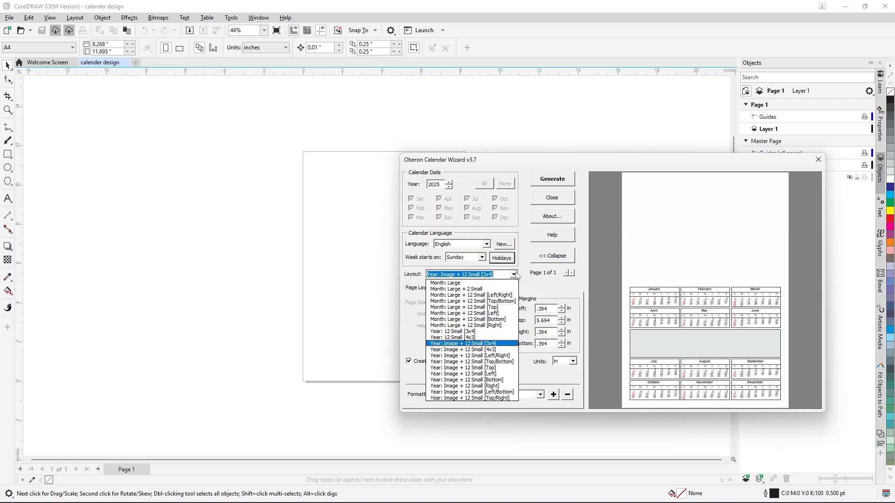
{"action": "left_click", "coordinate": [460, 284]}
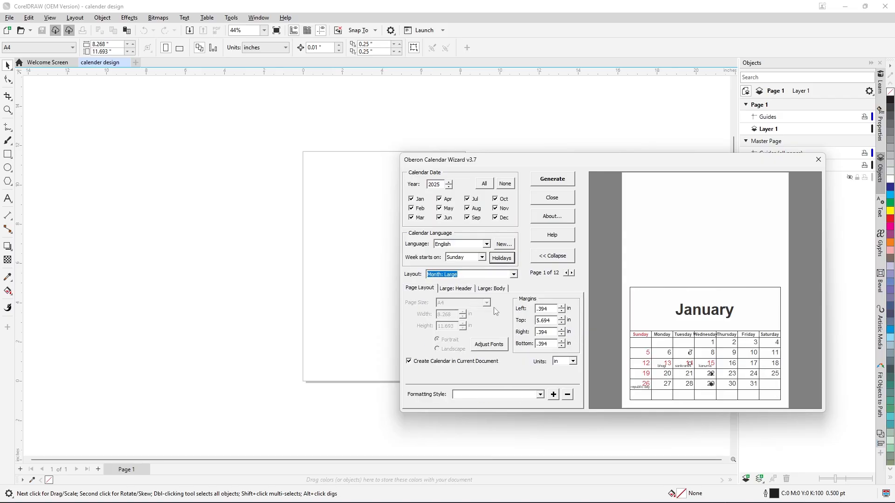
Set the month title font in the large header to Arial Rounded MT, Bold, 56 pt.
{"action": "left_click", "coordinate": [456, 288]}
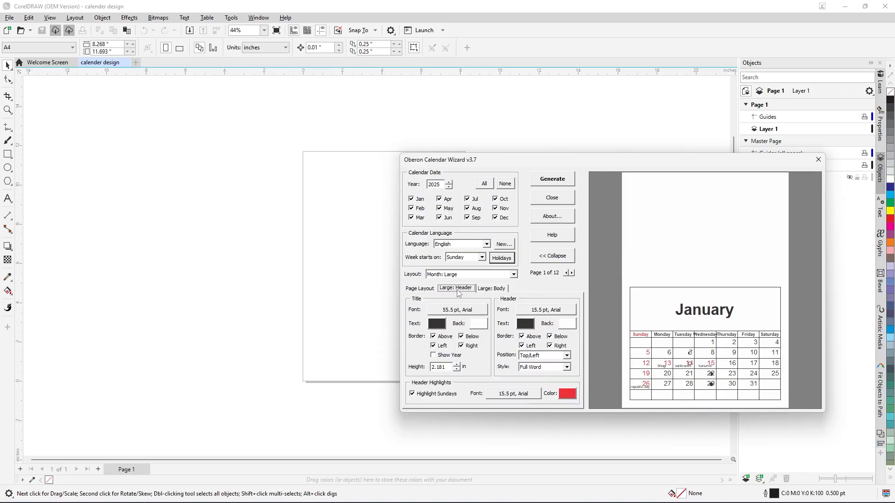
{"action": "left_click", "coordinate": [459, 312]}
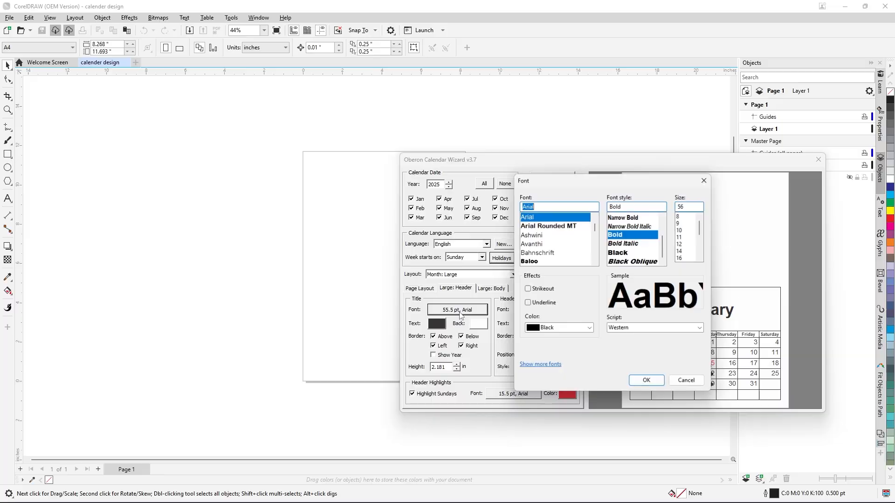
{"action": "left_click", "coordinate": [559, 227]}
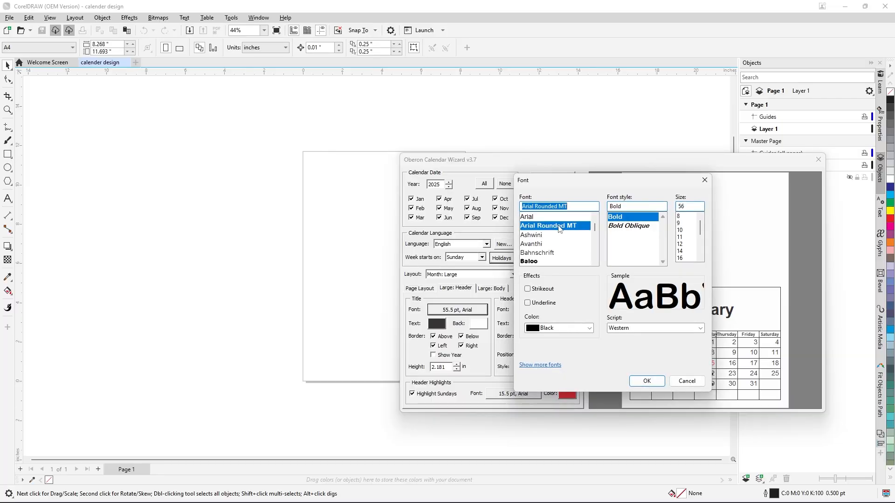
{"action": "left_click", "coordinate": [646, 381]}
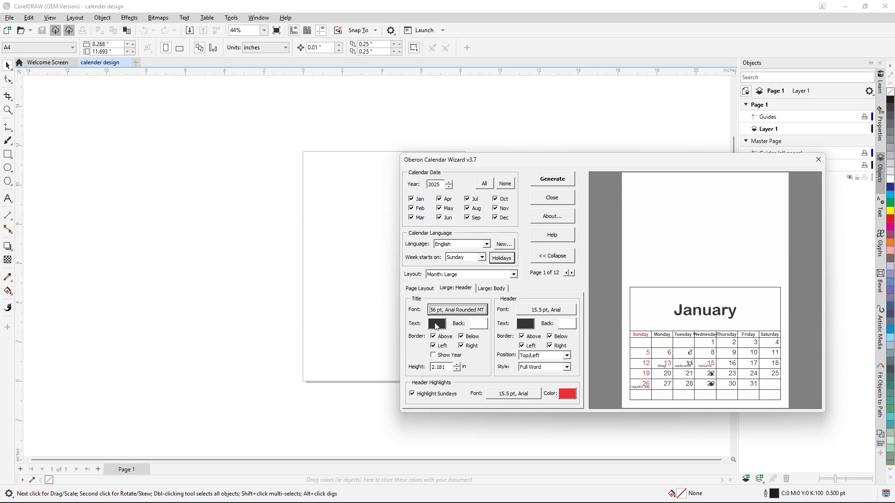
Change the month title's text color to red (C0 M100 Y100 K0).
{"action": "left_click", "coordinate": [436, 324]}
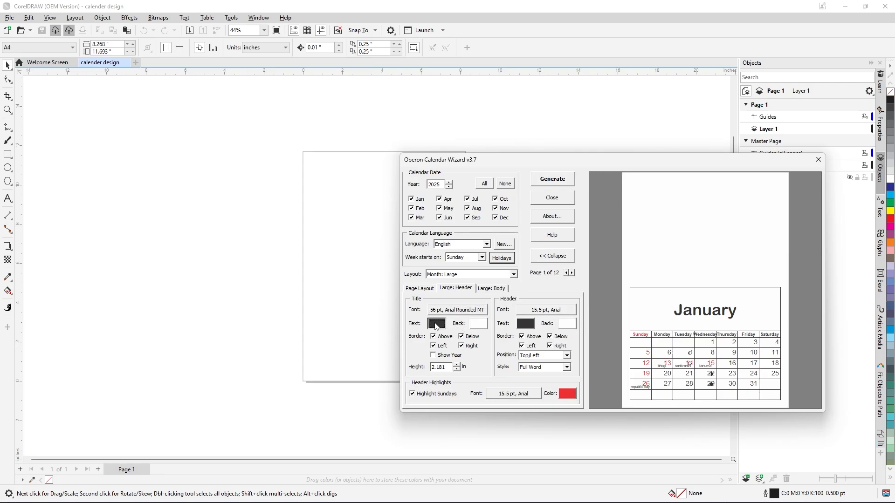
{"action": "left_click_drag", "start_coordinate": [410, 215], "coordinate": [435, 182]}
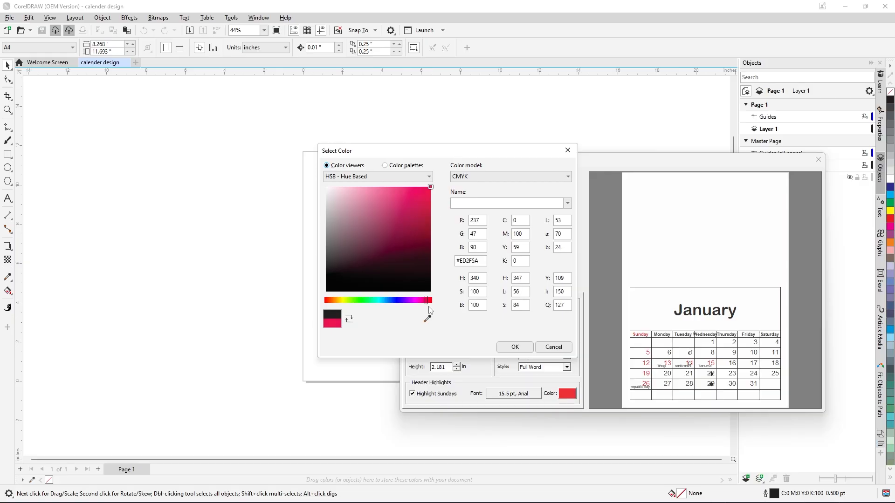
{"action": "left_click_drag", "start_coordinate": [428, 302], "coordinate": [437, 302]}
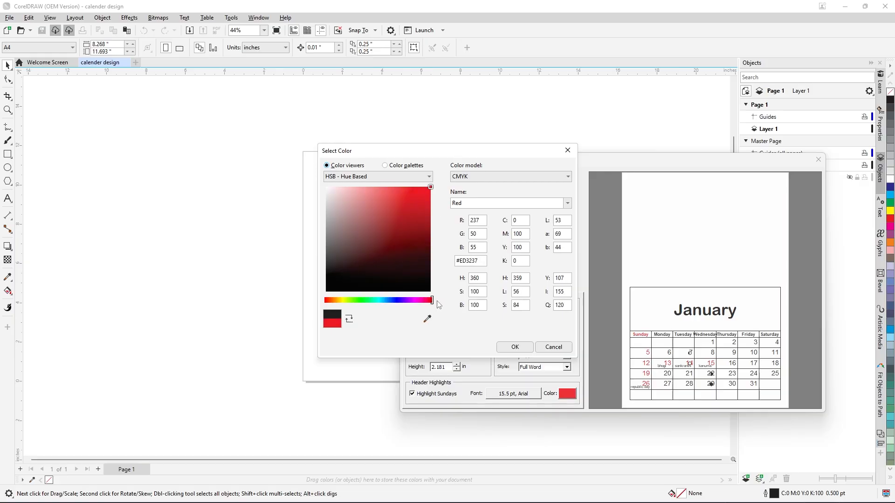
{"action": "left_click", "coordinate": [514, 346]}
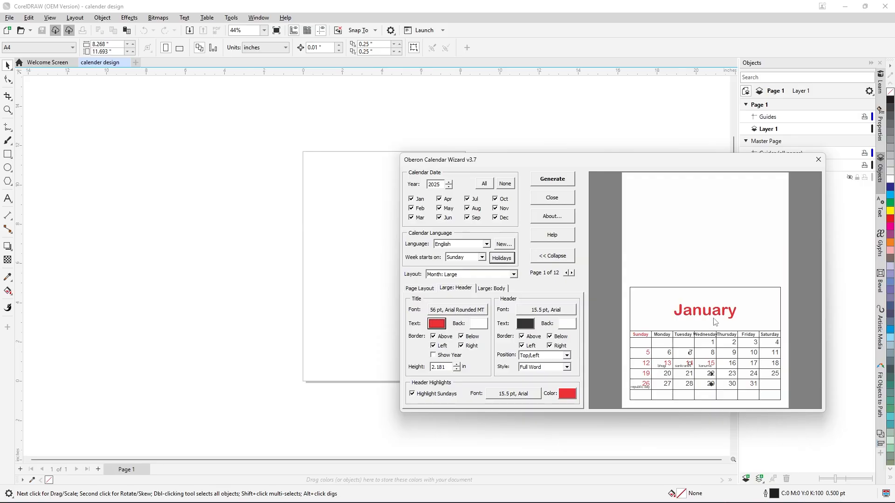
Test the title's border options, leaving all of them enabled, and show the year in the month title.
{"action": "left_click", "coordinate": [434, 337]}
{"action": "left_click", "coordinate": [433, 338]}
{"action": "left_click", "coordinate": [465, 337]}
{"action": "left_click", "coordinate": [434, 346]}
{"action": "left_click", "coordinate": [434, 356]}
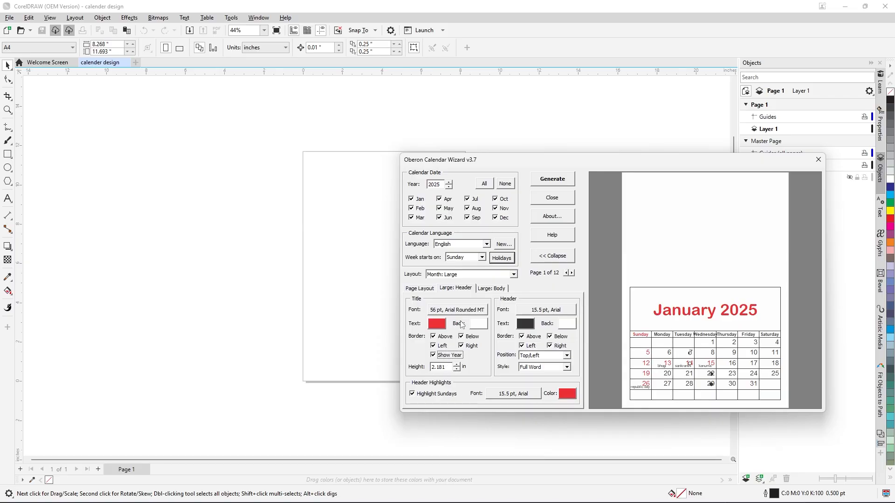
Reduce the title height in the large header to 1.431 in.
{"action": "left_click", "coordinate": [457, 365]}
{"action": "left_click", "coordinate": [457, 365]}
{"action": "left_click", "coordinate": [456, 365]}
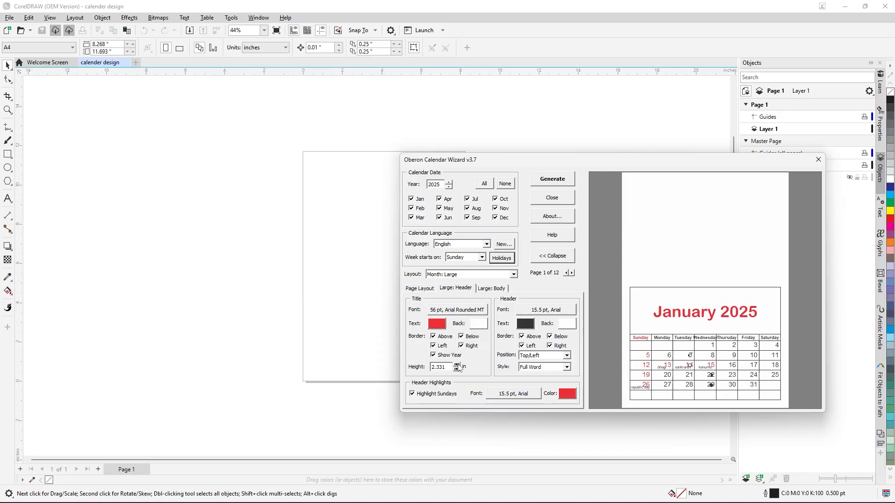
{"action": "left_click", "coordinate": [456, 369]}
{"action": "left_click", "coordinate": [456, 369]}
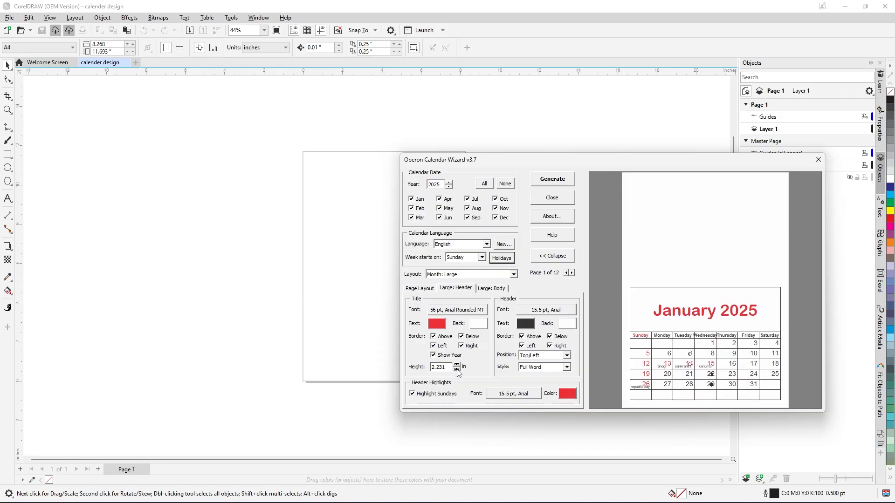
{"action": "left_click", "coordinate": [456, 369]}
{"action": "left_click", "coordinate": [456, 369]}
{"action": "left_click", "coordinate": [457, 369]}
{"action": "left_click", "coordinate": [456, 369]}
{"action": "left_click", "coordinate": [457, 369]}
{"action": "left_click", "coordinate": [456, 369]}
{"action": "left_click", "coordinate": [456, 369]}
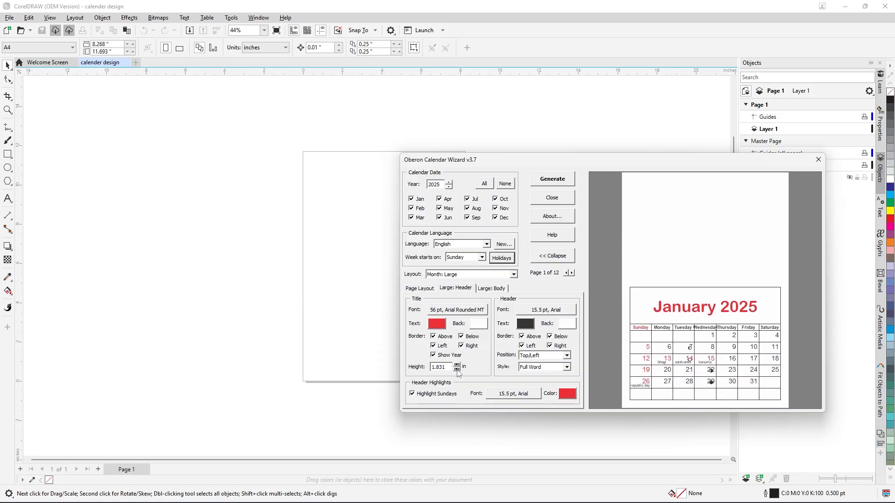
{"action": "left_click", "coordinate": [456, 369]}
{"action": "left_click", "coordinate": [457, 369]}
{"action": "left_click", "coordinate": [457, 369]}
{"action": "left_click", "coordinate": [456, 369]}
{"action": "left_click", "coordinate": [457, 369]}
{"action": "left_click", "coordinate": [457, 369]}
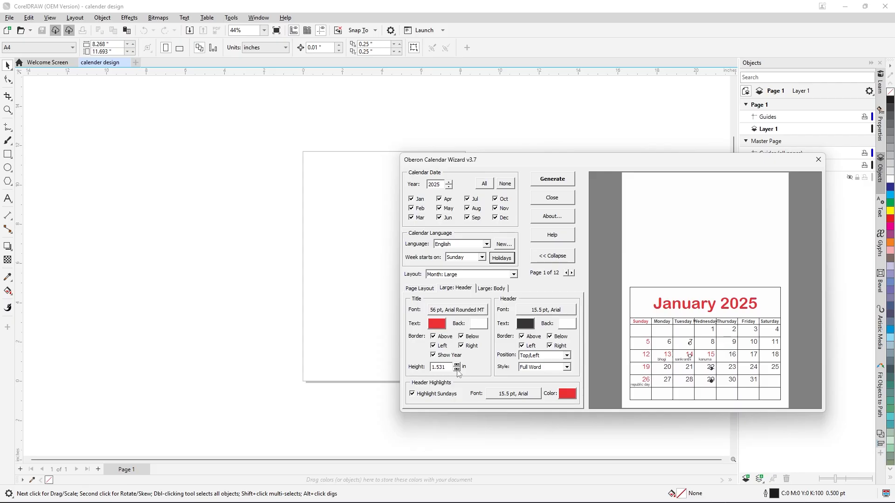
{"action": "left_click", "coordinate": [456, 369]}
{"action": "left_click", "coordinate": [457, 369]}
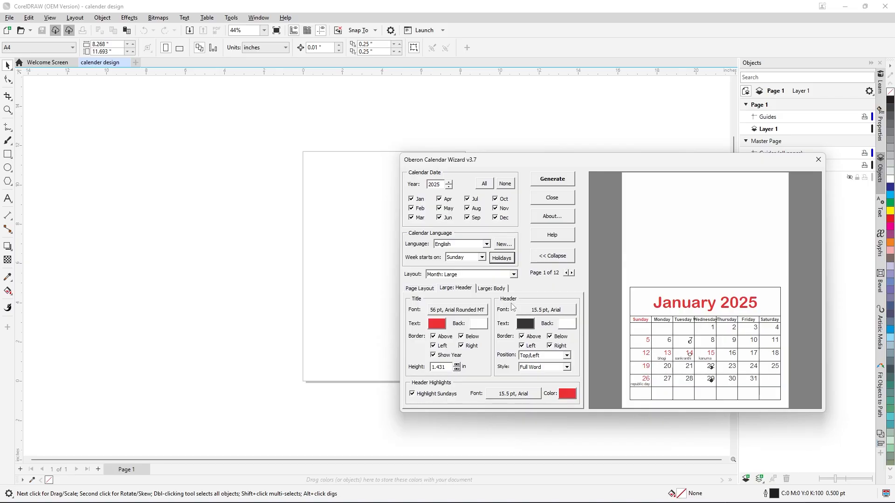
Try Baloo, Bold, 16 pt as the weekday header font.
{"action": "left_click", "coordinate": [546, 311]}
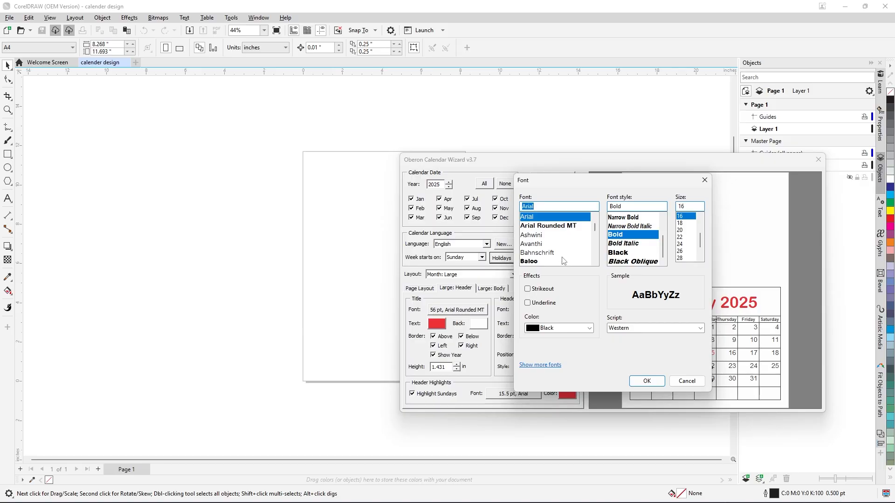
{"action": "left_click", "coordinate": [539, 262]}
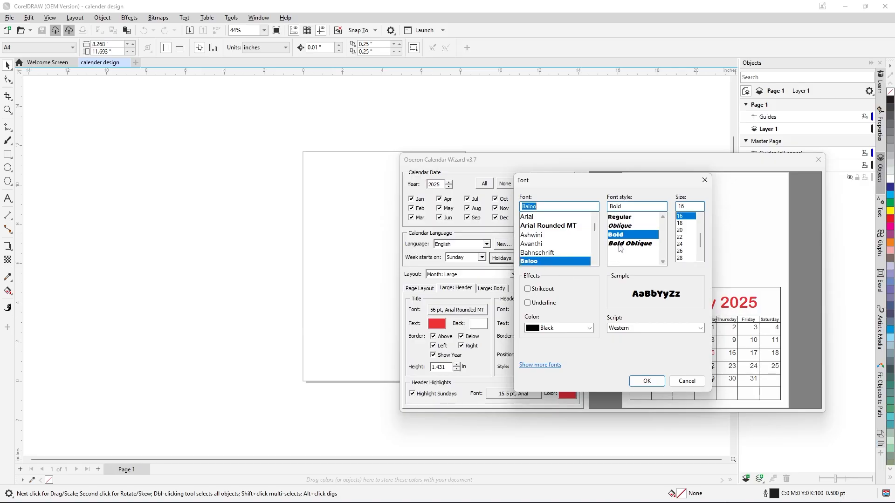
{"action": "left_click", "coordinate": [645, 381]}
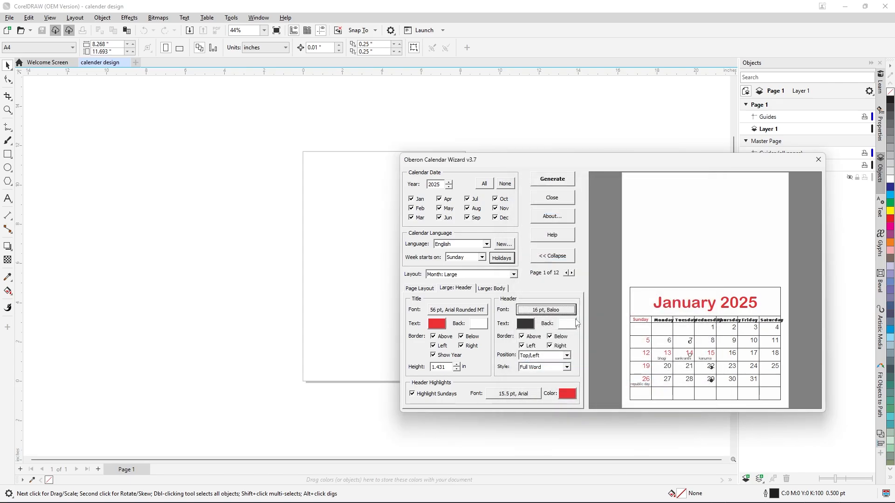
Set the weekday header font to Arial Rounded MT, Bold, 16 pt.
{"action": "left_click", "coordinate": [559, 310]}
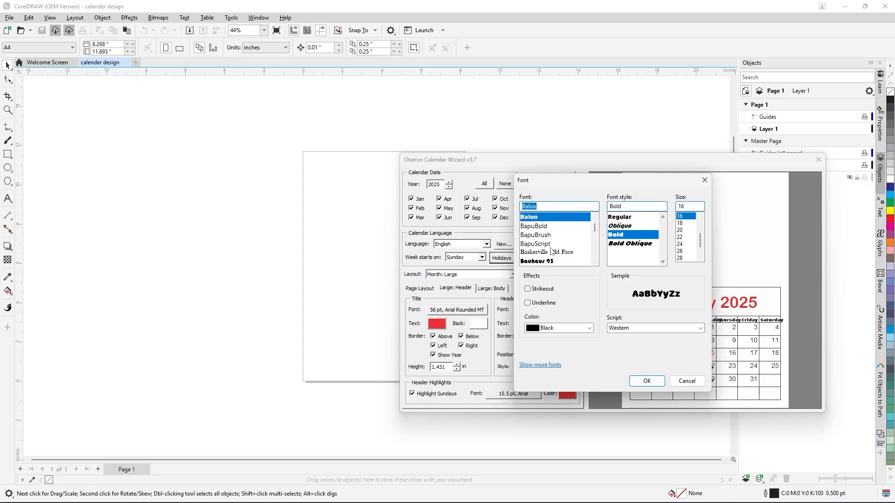
{"action": "scroll", "coordinate": [552, 242], "scroll_direction": "up", "scroll_amount": 5}
{"action": "scroll", "coordinate": [559, 254], "scroll_direction": "down", "scroll_amount": 1}
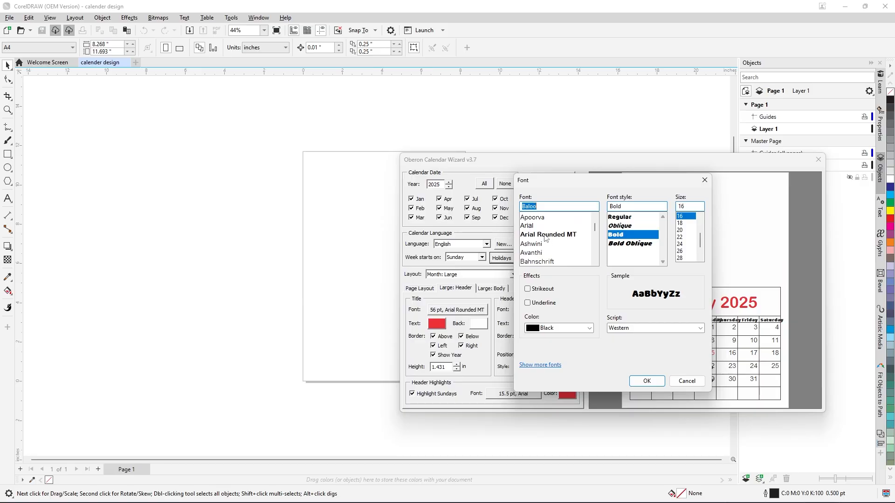
{"action": "left_click", "coordinate": [543, 217]}
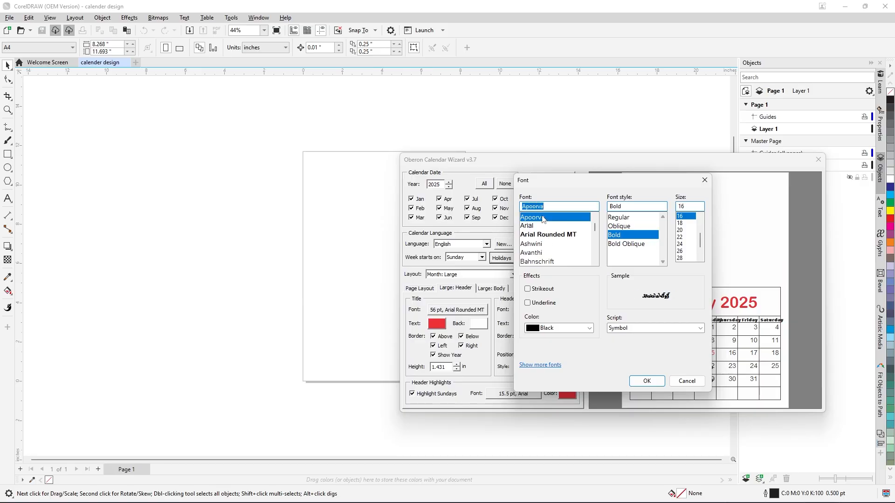
{"action": "left_click", "coordinate": [545, 235]}
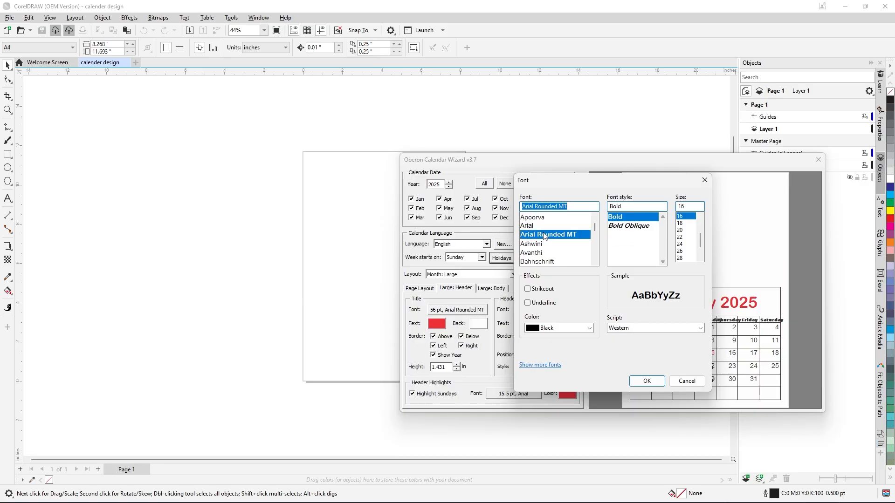
{"action": "left_click", "coordinate": [646, 381]}
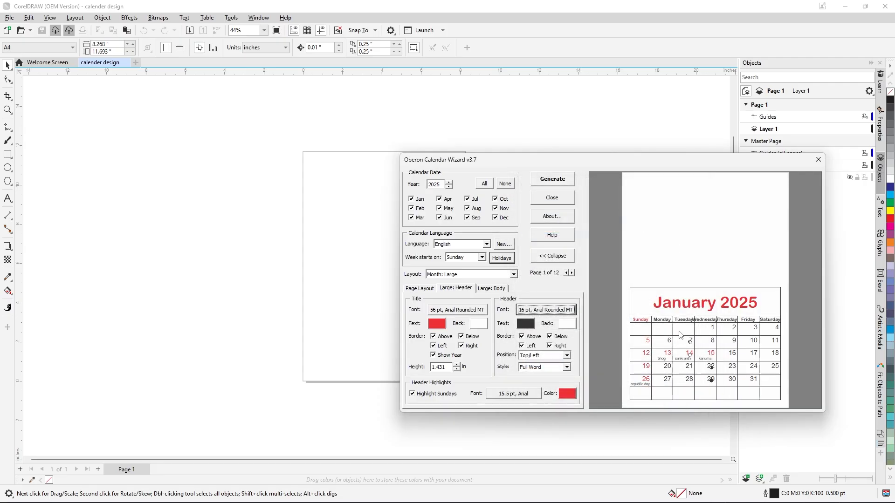
Set the weekday header font to Bookman Old Style, Light, 16 pt.
{"action": "left_click", "coordinate": [559, 310]}
{"action": "scroll", "coordinate": [565, 241], "scroll_direction": "up", "scroll_amount": 1}
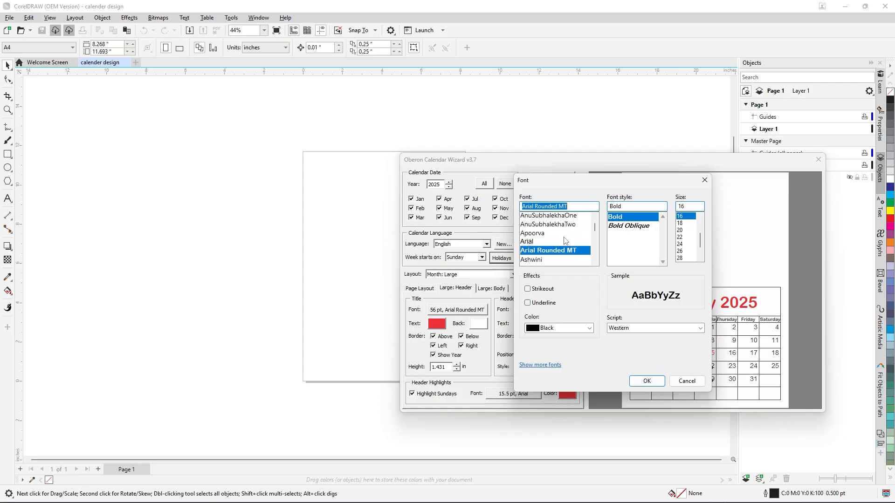
{"action": "scroll", "coordinate": [565, 241], "scroll_direction": "up", "scroll_amount": 1}
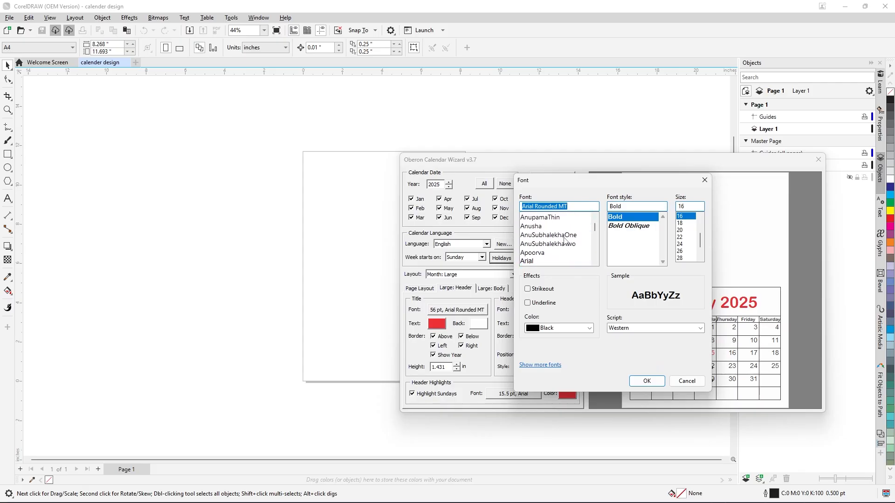
{"action": "scroll", "coordinate": [564, 241], "scroll_direction": "up", "scroll_amount": 3}
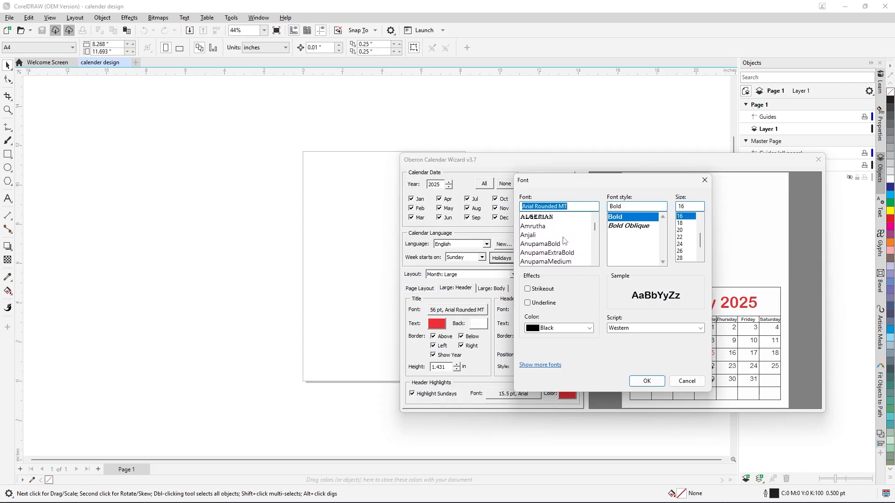
{"action": "scroll", "coordinate": [564, 240], "scroll_direction": "down", "scroll_amount": 3}
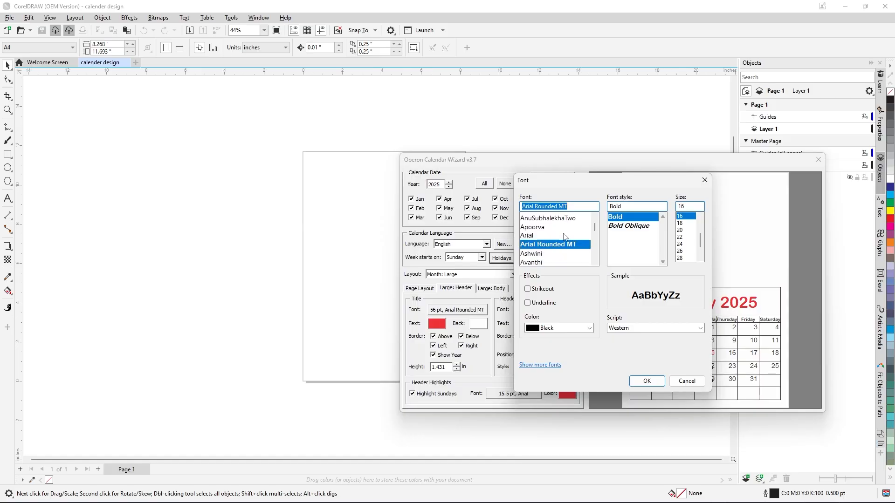
{"action": "scroll", "coordinate": [562, 243], "scroll_direction": "down", "scroll_amount": 3}
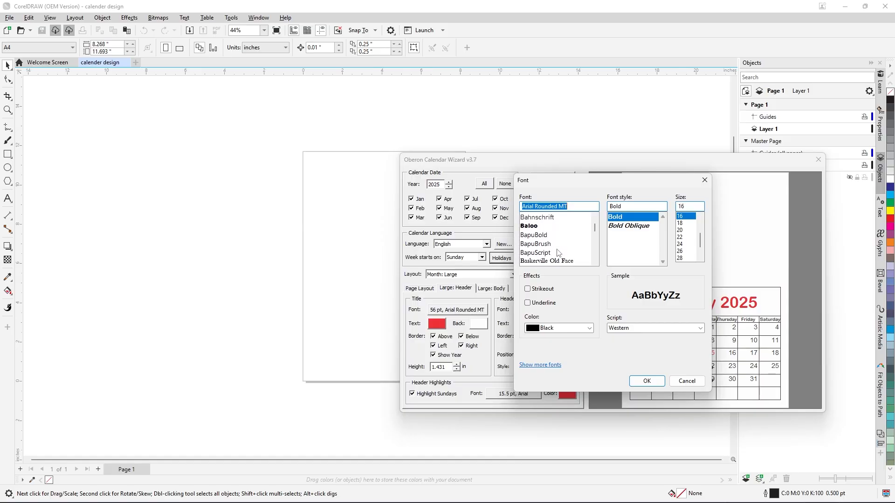
{"action": "scroll", "coordinate": [559, 250], "scroll_direction": "down", "scroll_amount": 1}
{"action": "scroll", "coordinate": [559, 250], "scroll_direction": "down", "scroll_amount": 1}
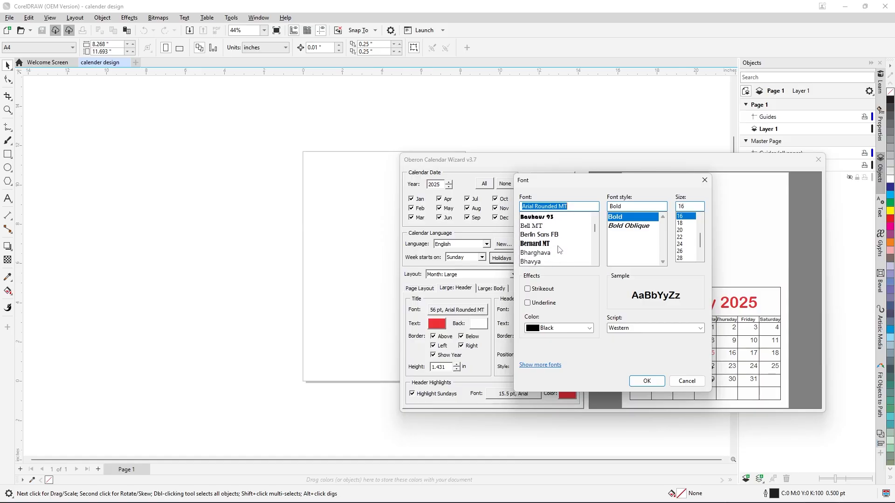
{"action": "scroll", "coordinate": [551, 233], "scroll_direction": "down", "scroll_amount": 3}
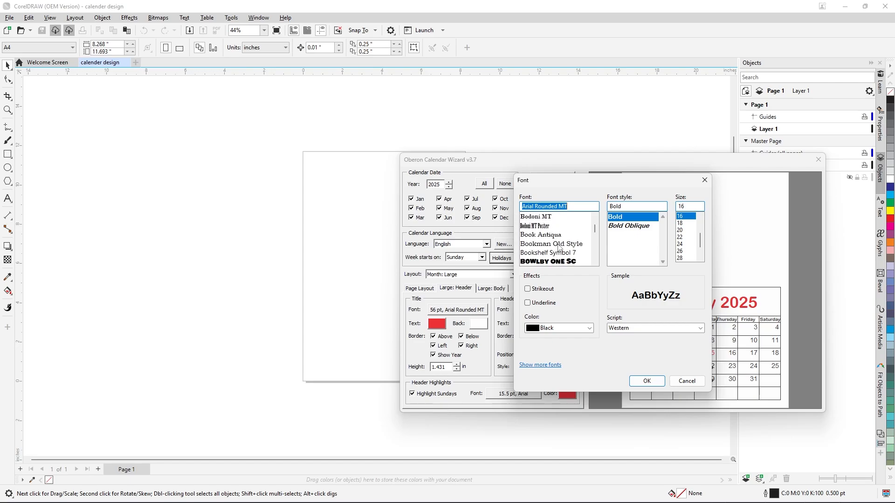
{"action": "left_click", "coordinate": [559, 245]}
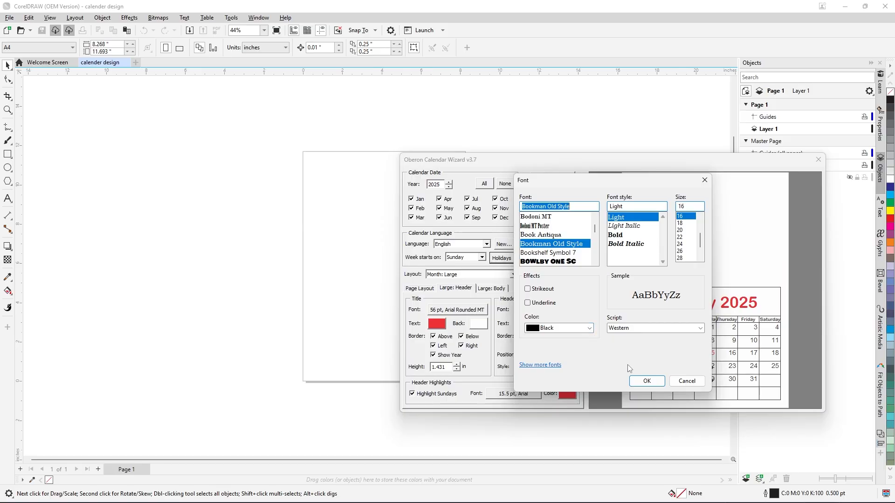
{"action": "left_click", "coordinate": [645, 381]}
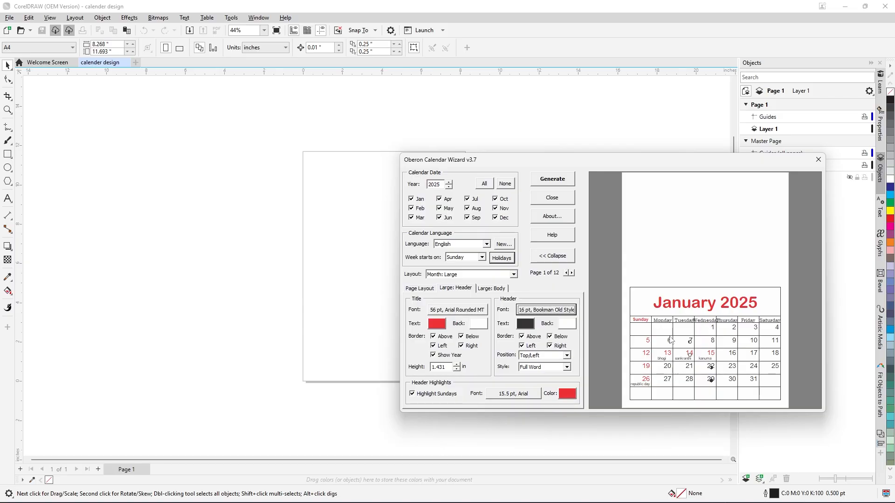
Test the weekday header's above, below and left border options, leaving all of them enabled.
{"action": "left_click", "coordinate": [523, 336]}
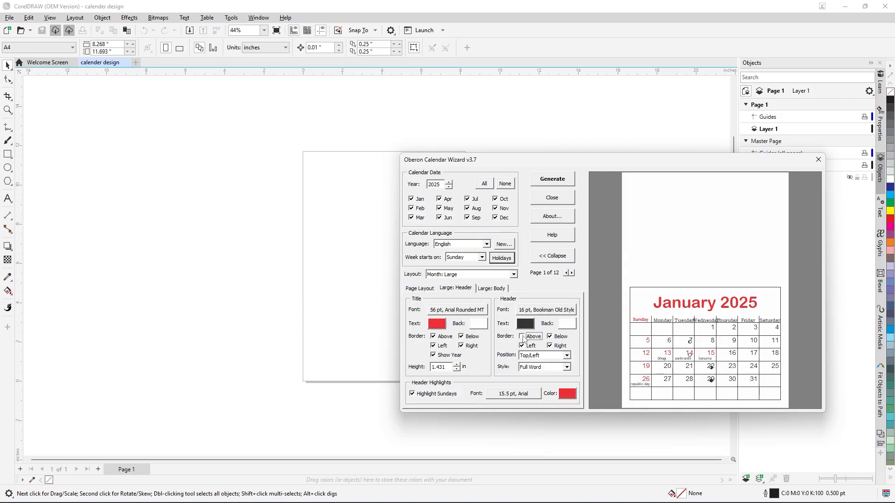
{"action": "left_click", "coordinate": [522, 337]}
{"action": "left_click", "coordinate": [551, 337]}
{"action": "left_click", "coordinate": [521, 347]}
{"action": "left_click", "coordinate": [521, 347]}
Try the Bottom/Right position for the weekday header, then return it to Top/Left.
{"action": "left_click", "coordinate": [567, 356]}
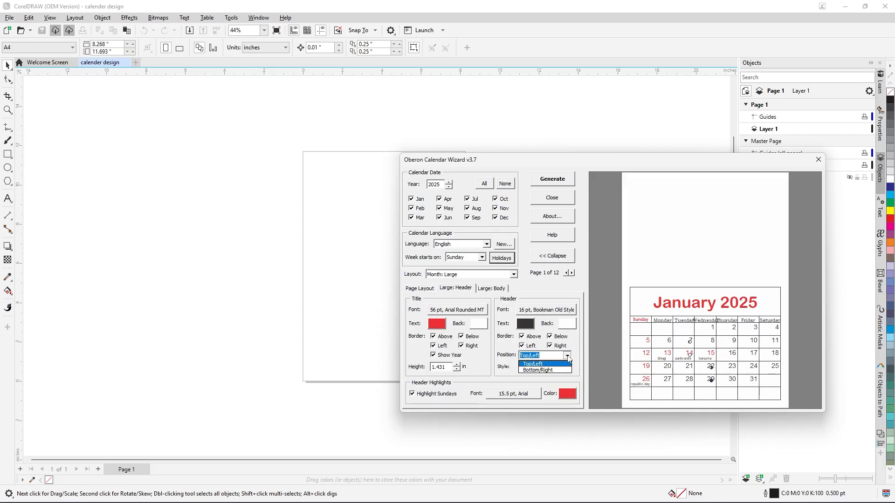
{"action": "left_click", "coordinate": [561, 370]}
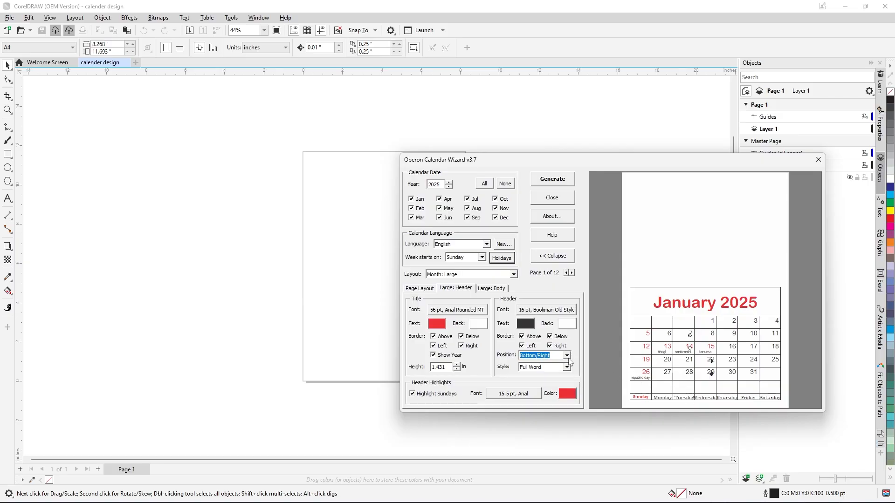
{"action": "left_click", "coordinate": [567, 355]}
{"action": "left_click", "coordinate": [556, 363]}
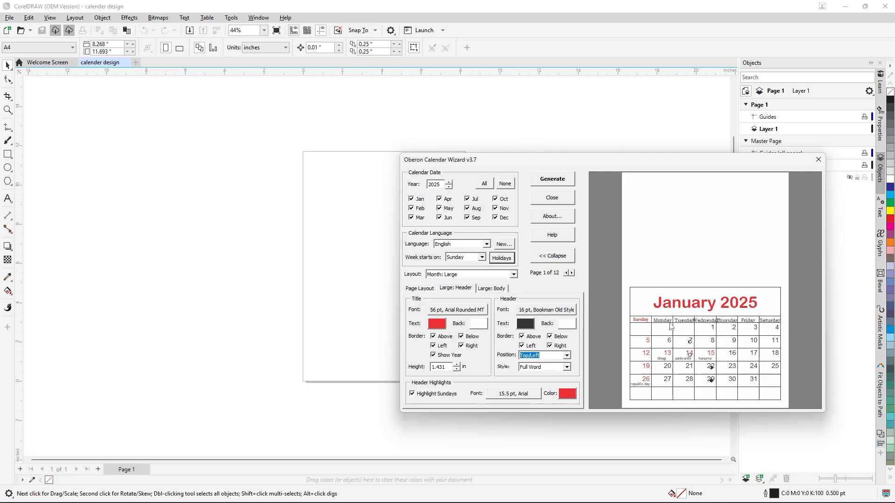
Set the weekday header's name style to Short Form.
{"action": "left_click", "coordinate": [567, 367]}
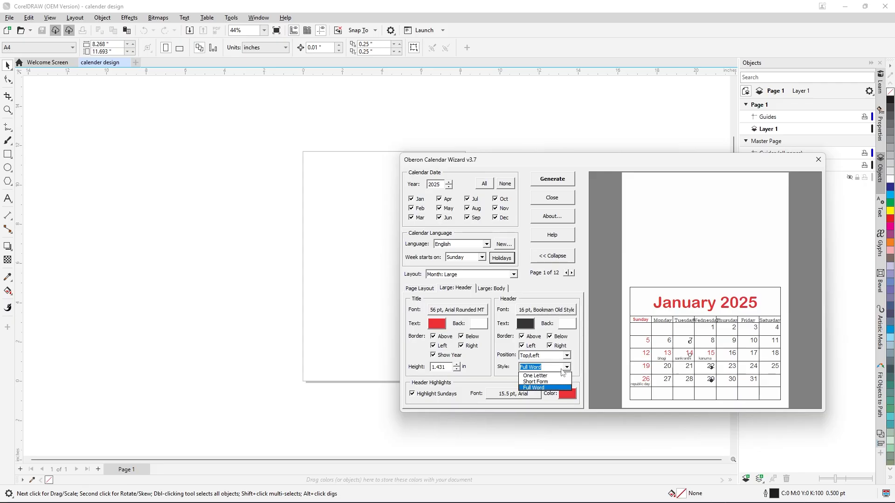
{"action": "left_click", "coordinate": [553, 382]}
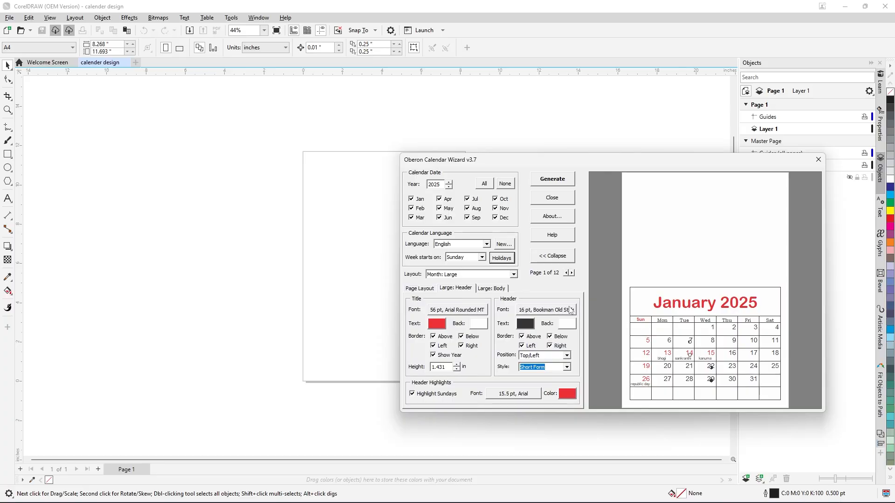
Try the Vertical orientation for the large calendar body, then return it to Horizontal.
{"action": "left_click", "coordinate": [494, 290]}
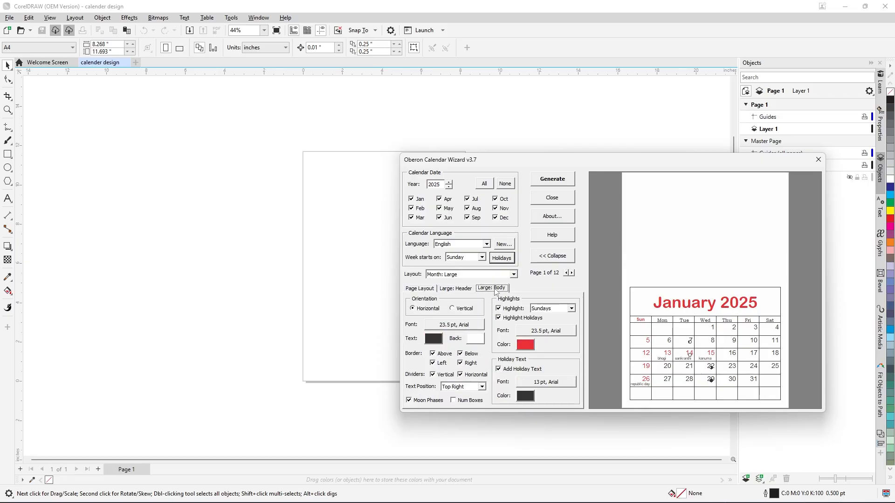
{"action": "left_click", "coordinate": [453, 310]}
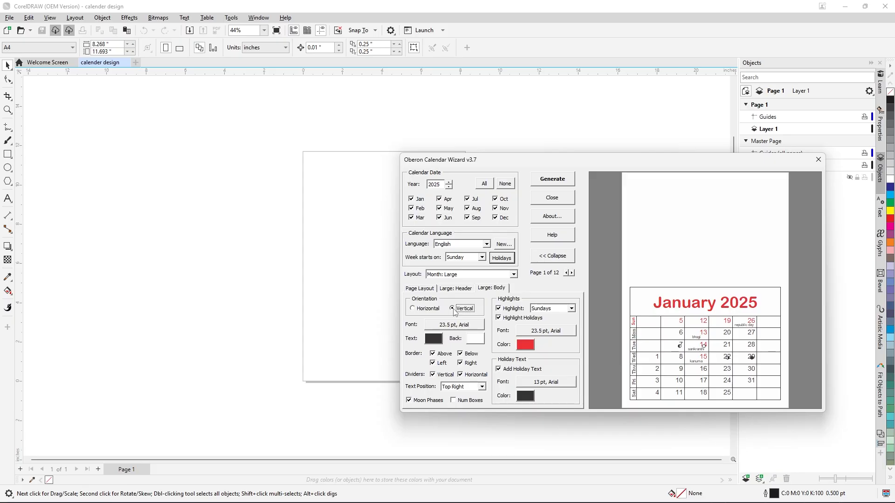
{"action": "left_click", "coordinate": [414, 310]}
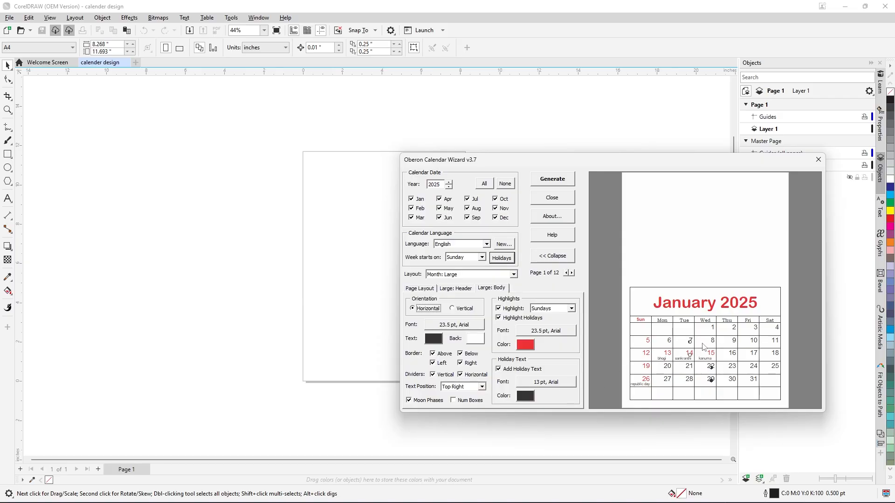
Set the body's date text position to Center and enable Num Boxes, keeping the orientation Horizontal.
{"action": "left_click", "coordinate": [482, 387]}
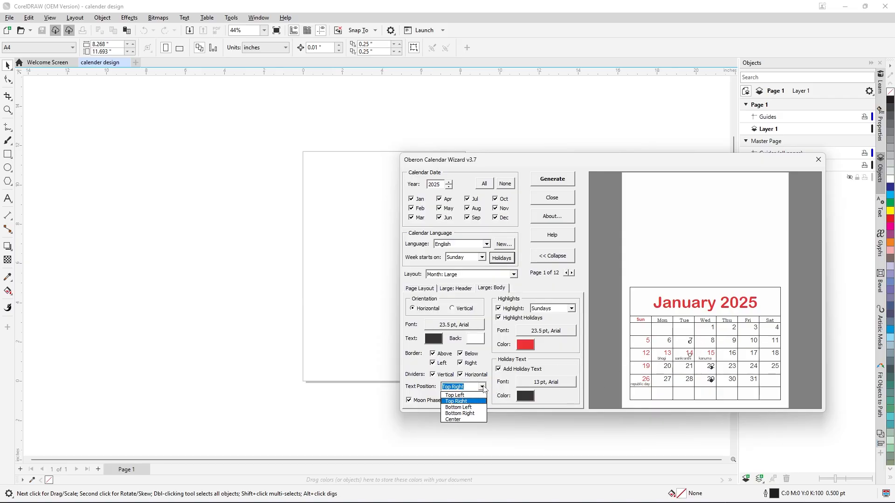
{"action": "left_click", "coordinate": [472, 419]}
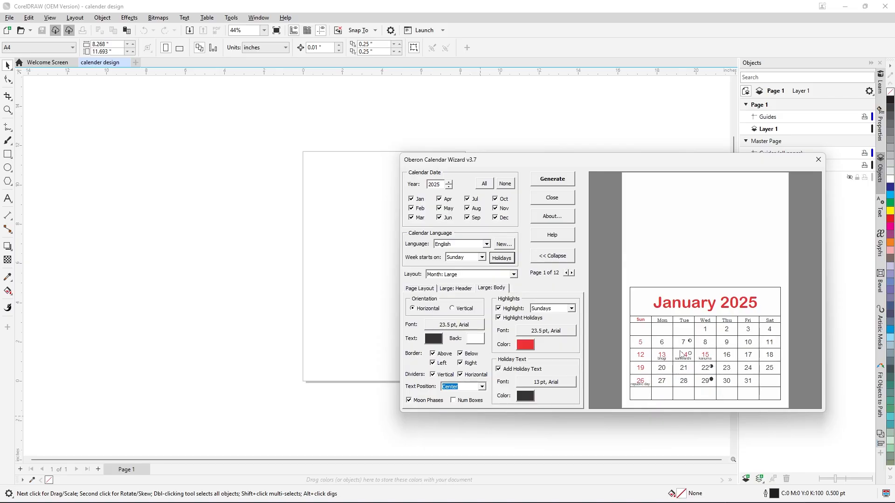
{"action": "left_click", "coordinate": [455, 401]}
{"action": "left_click", "coordinate": [453, 310]}
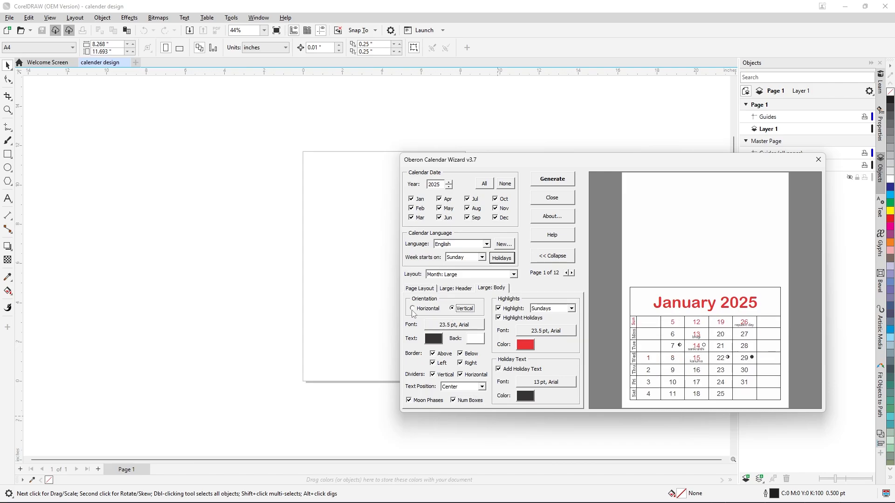
{"action": "left_click", "coordinate": [412, 310]}
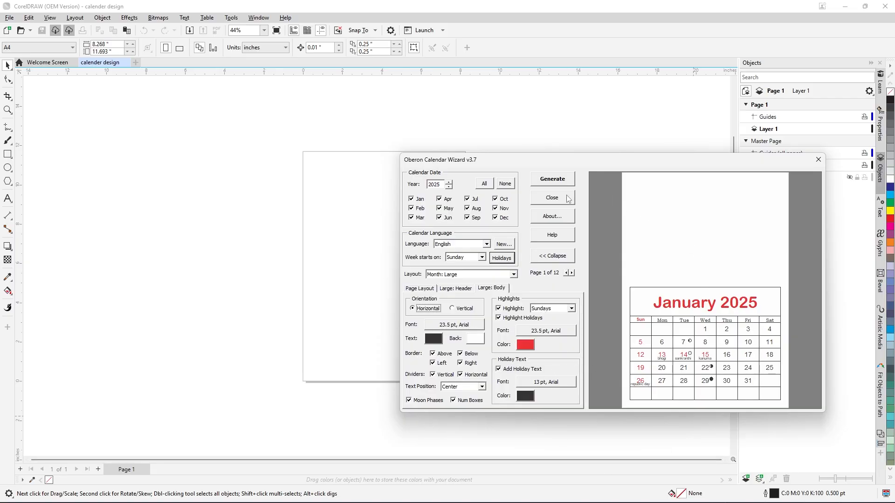
Generate the twelve-month 2025 calendar and close the Calendar Wizard.
{"action": "left_click", "coordinate": [560, 181]}
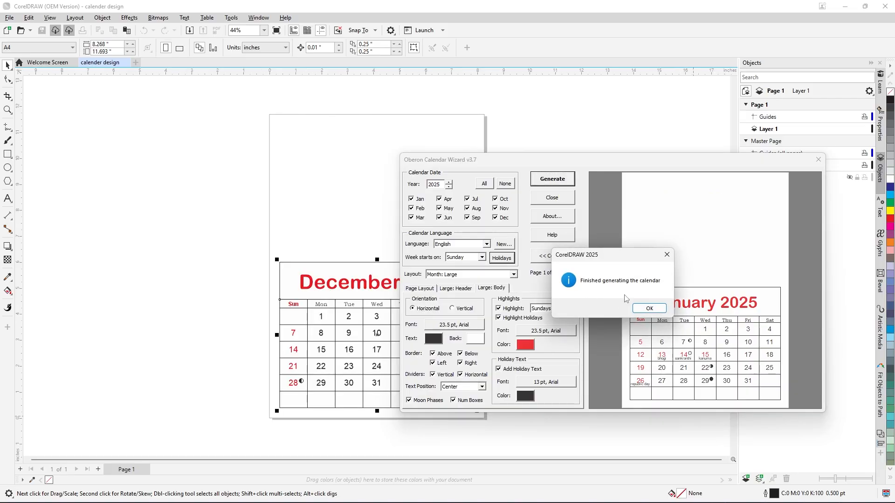
{"action": "left_click", "coordinate": [645, 309]}
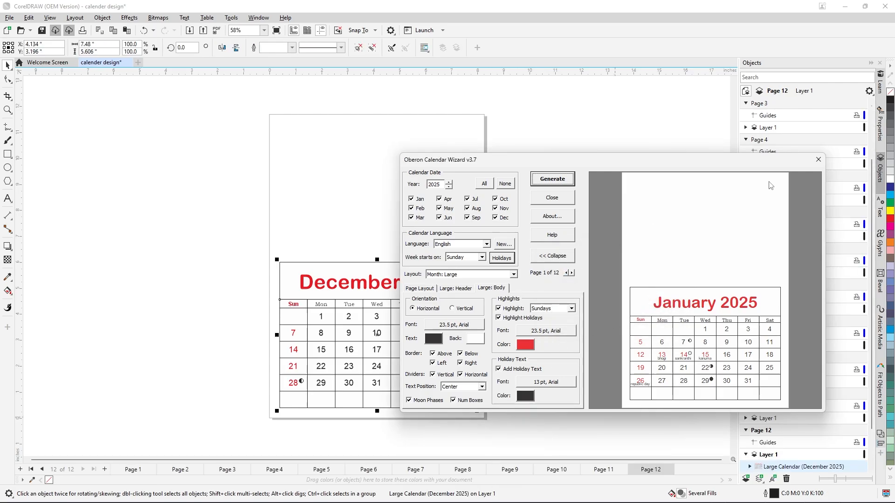
{"action": "left_click", "coordinate": [818, 160]}
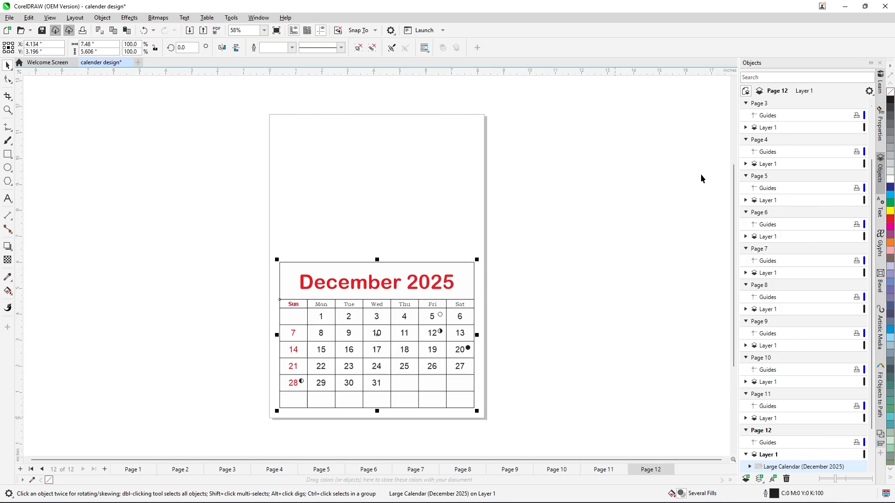
Review the generated month layouts page by page from January on Page 1 to December on Page 12.
{"action": "left_click", "coordinate": [370, 217]}
{"action": "scroll", "coordinate": [378, 205], "scroll_direction": "down", "scroll_amount": 1}
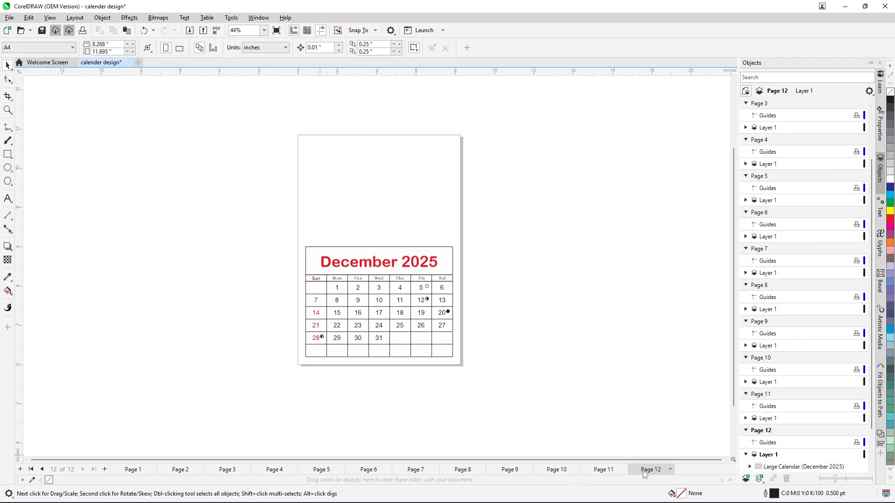
{"action": "left_click", "coordinate": [140, 471]}
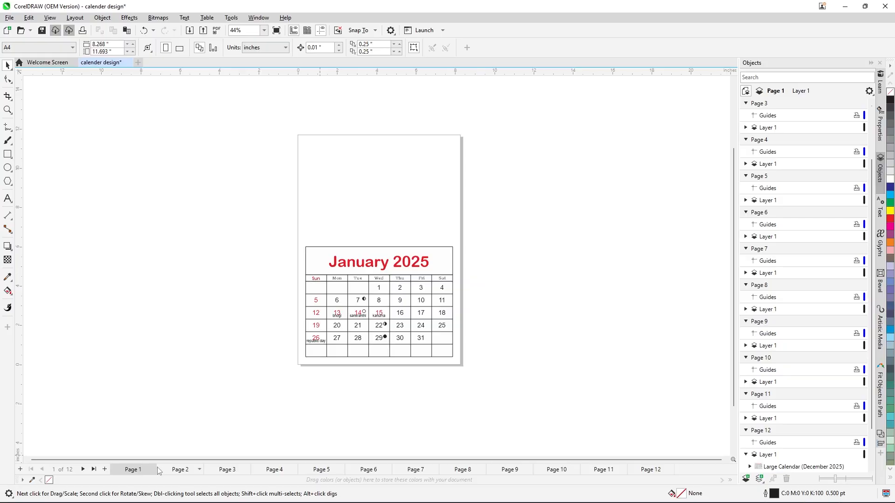
{"action": "left_click", "coordinate": [180, 472]}
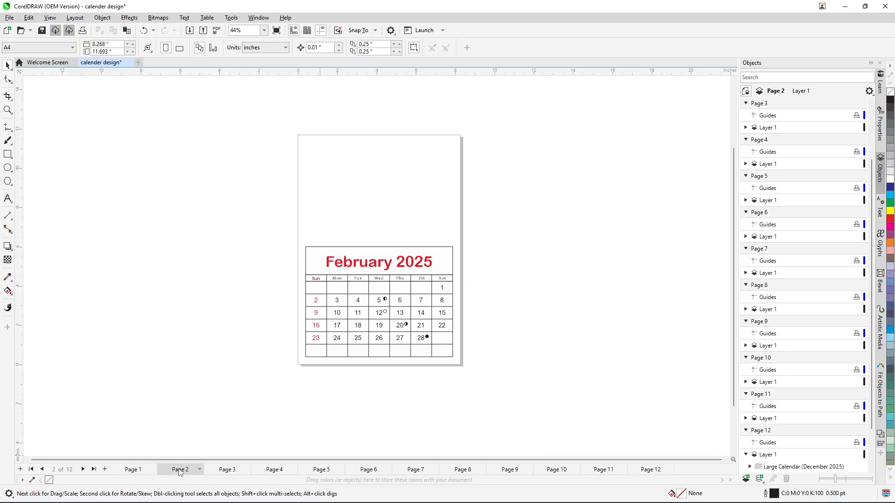
{"action": "left_click", "coordinate": [227, 471]}
{"action": "left_click", "coordinate": [273, 469]}
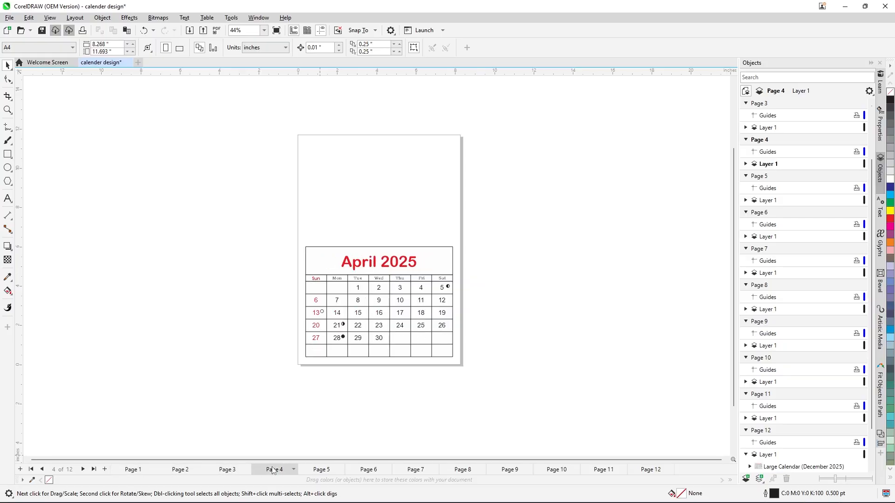
{"action": "left_click", "coordinate": [325, 472]}
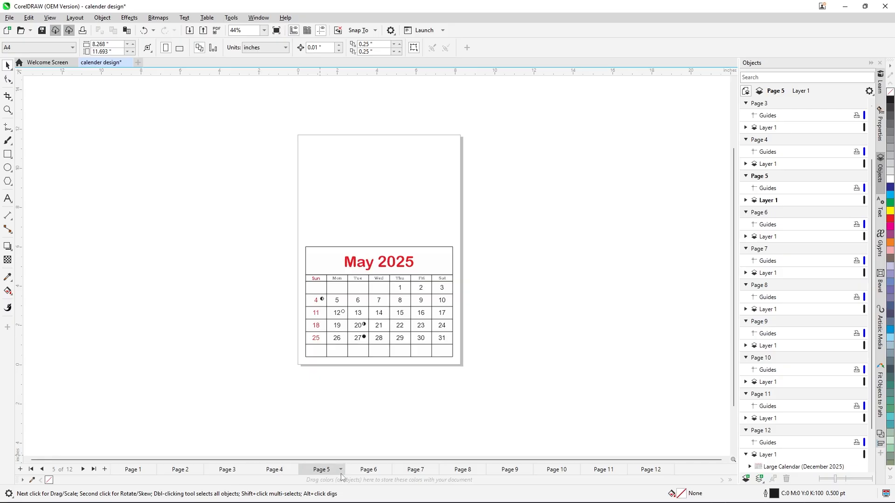
{"action": "left_click", "coordinate": [369, 470]}
{"action": "left_click", "coordinate": [413, 472]}
{"action": "left_click", "coordinate": [461, 471]}
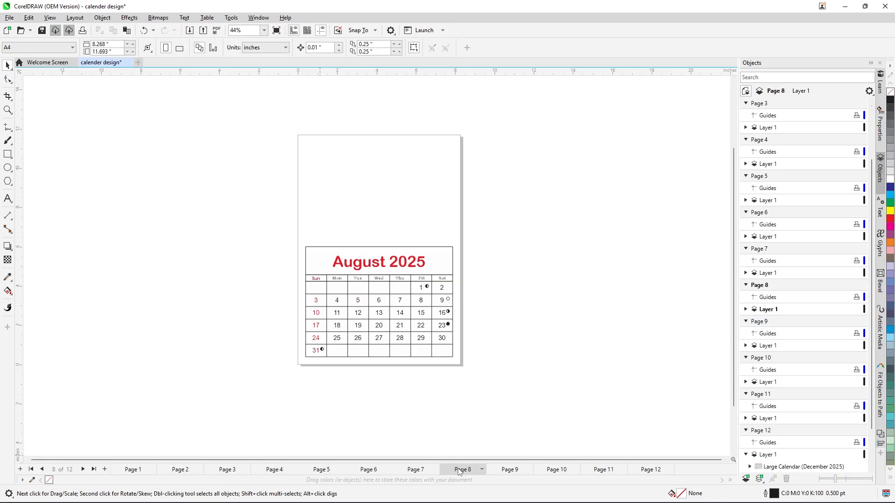
{"action": "left_click", "coordinate": [516, 472]}
{"action": "left_click", "coordinate": [555, 471]}
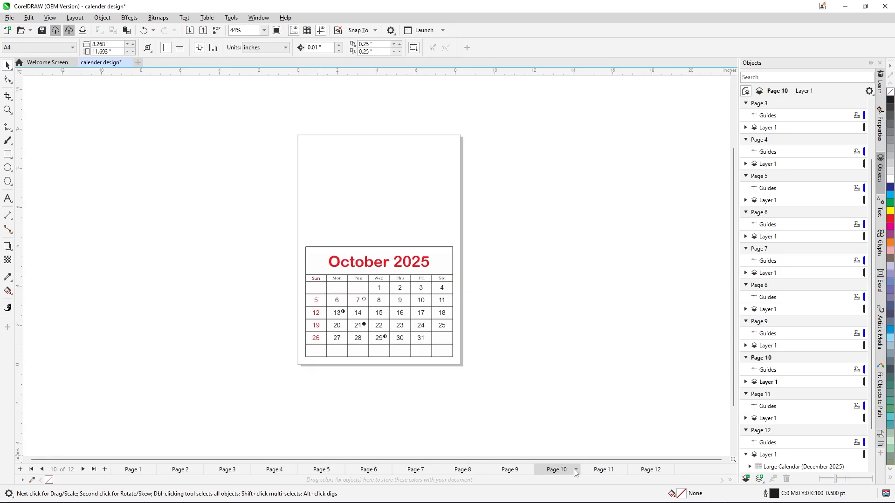
{"action": "left_click", "coordinate": [603, 471]}
{"action": "left_click", "coordinate": [649, 471]}
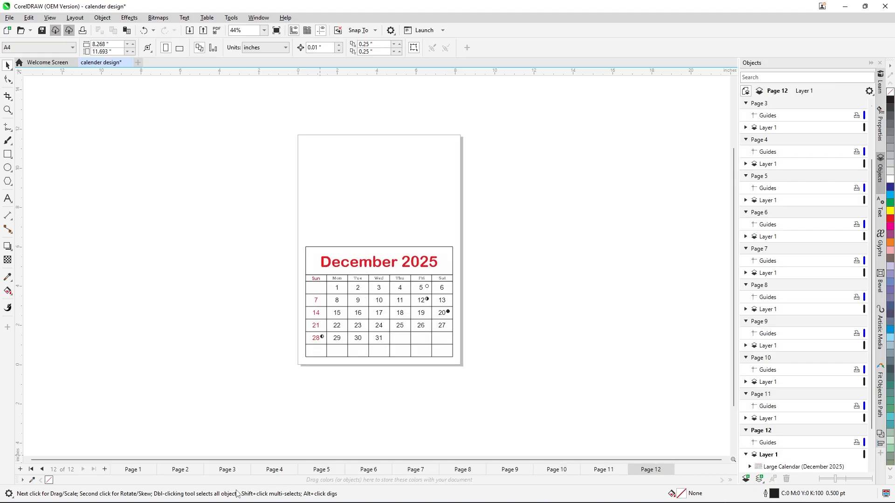
Create a page-sized rectangle frame on Page 1, behind the January calendar.
{"action": "left_click", "coordinate": [139, 472]}
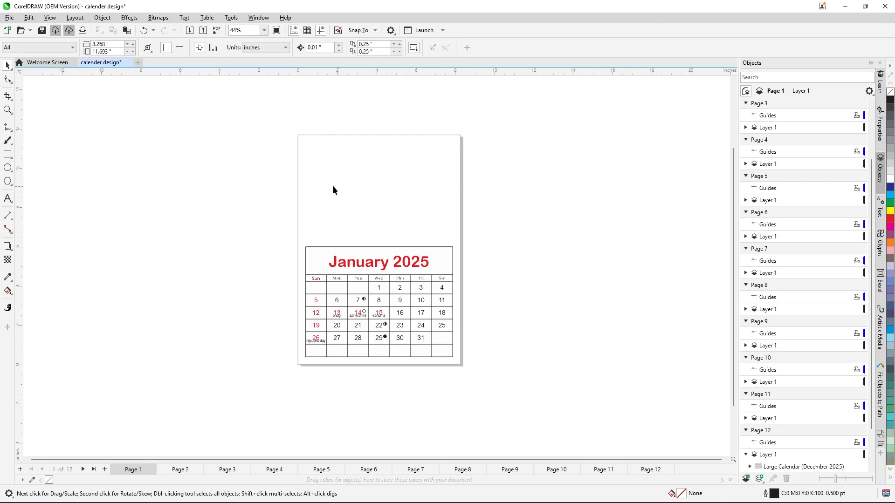
{"action": "double_click", "coordinate": [7, 154]}
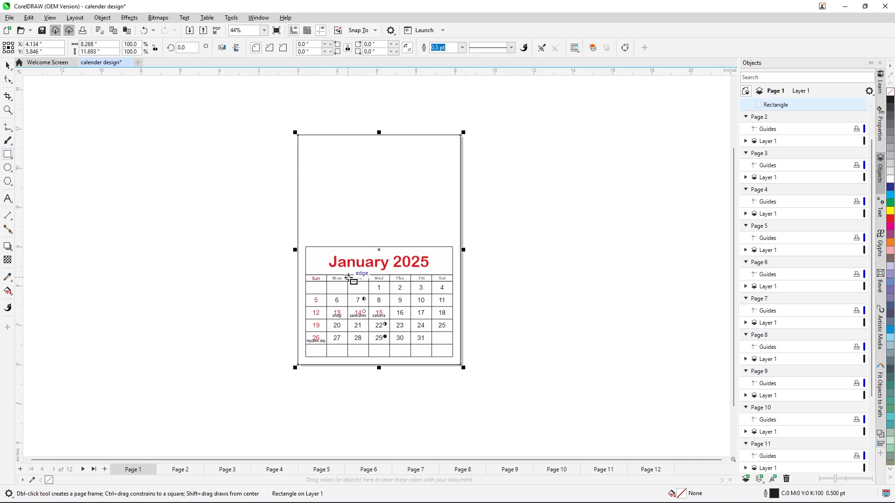
Add a second rectangle on Page 1 and resize it to about 8.268 × 5.227 in, filling the area above the January calendar.
{"action": "left_click", "coordinate": [7, 66]}
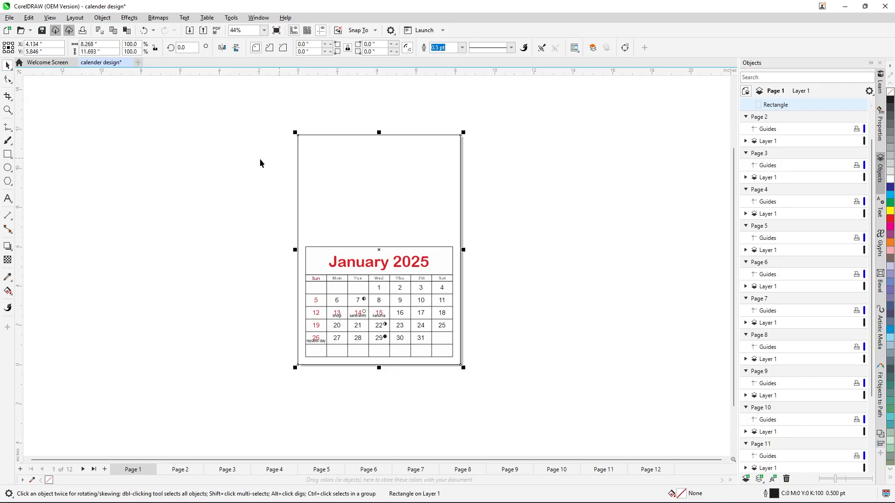
{"action": "left_click", "coordinate": [156, 149]}
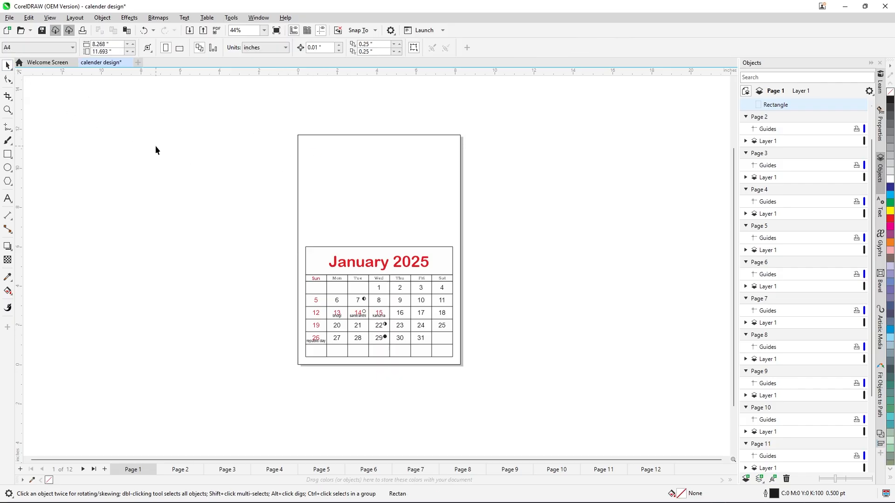
{"action": "double_click", "coordinate": [8, 154]}
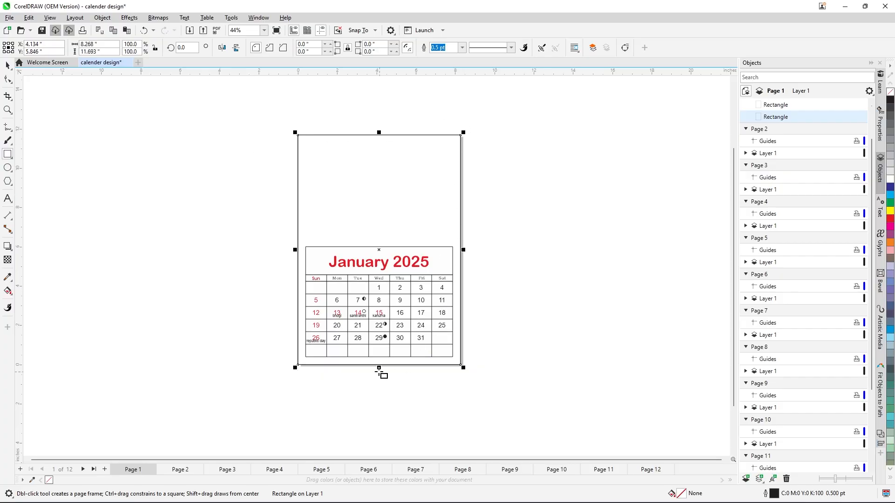
{"action": "left_click_drag", "start_coordinate": [380, 369], "coordinate": [385, 241]}
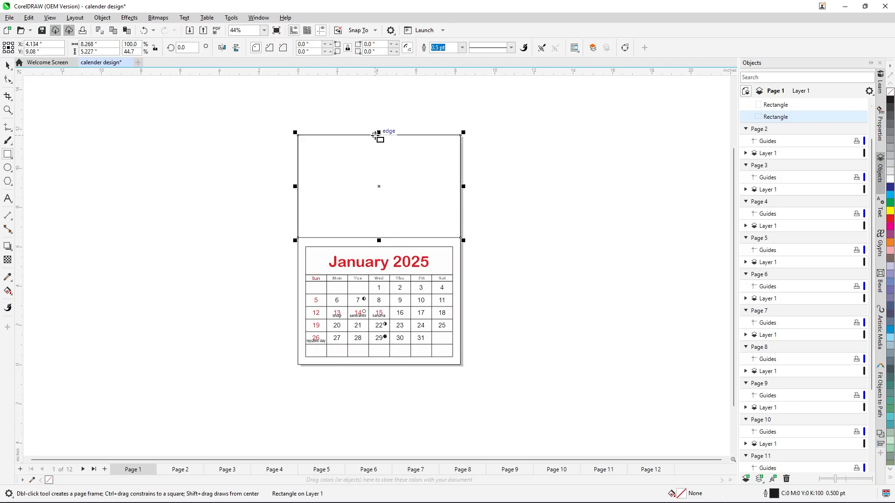
{"action": "left_click_drag", "start_coordinate": [379, 135], "coordinate": [382, 134]}
{"action": "left_click_drag", "start_coordinate": [379, 239], "coordinate": [380, 239]}
{"action": "left_click", "coordinate": [10, 68]}
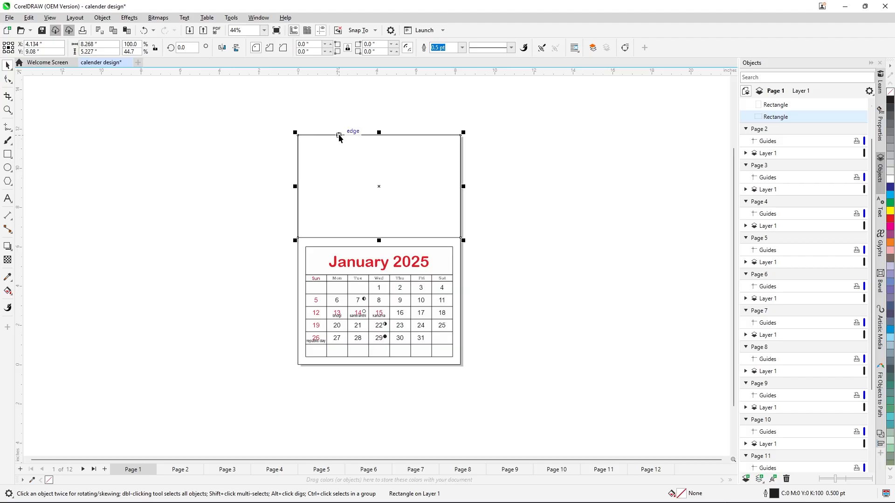
{"action": "left_click", "coordinate": [279, 156]}
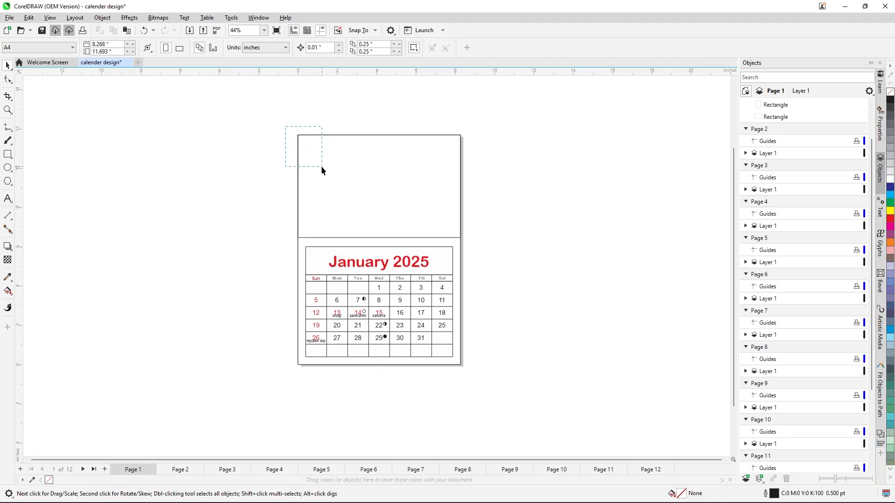
{"action": "left_click_drag", "start_coordinate": [321, 166], "coordinate": [318, 165]}
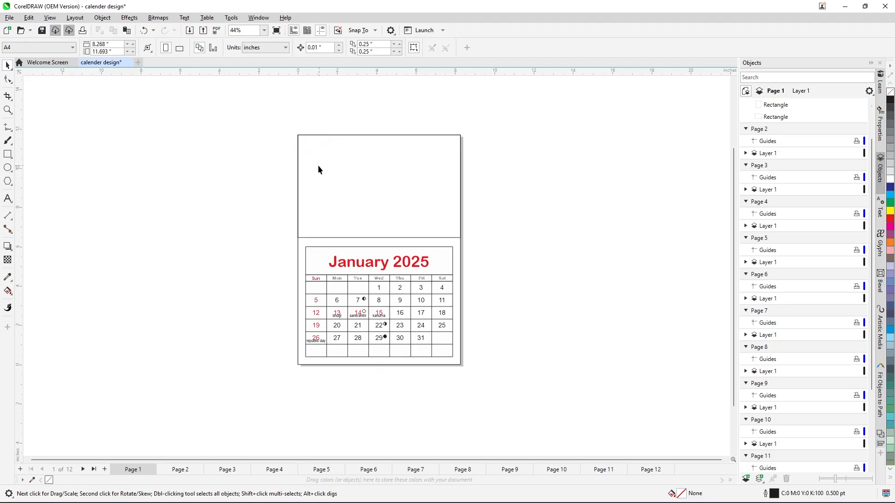
Copy the page-sized frame from Page 1 and paste it onto the February page, Page 2.
{"action": "left_click", "coordinate": [297, 257]}
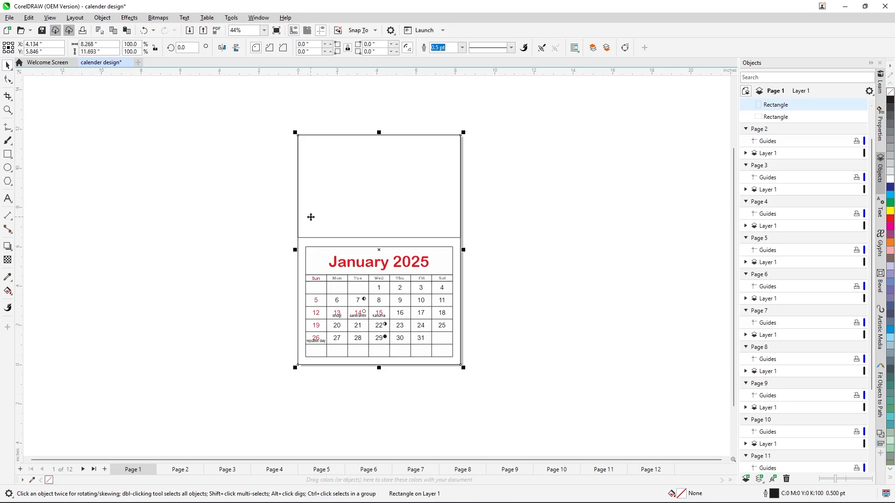
{"action": "left_click", "coordinate": [332, 240]}
{"action": "left_click", "coordinate": [332, 241]}
{"action": "left_click", "coordinate": [297, 304]}
{"action": "left_click", "coordinate": [297, 302]}
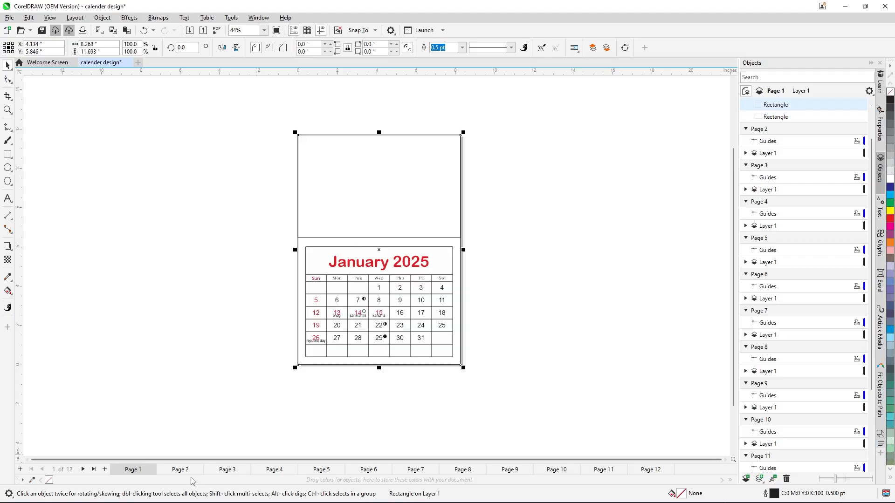
{"action": "left_click", "coordinate": [181, 470]}
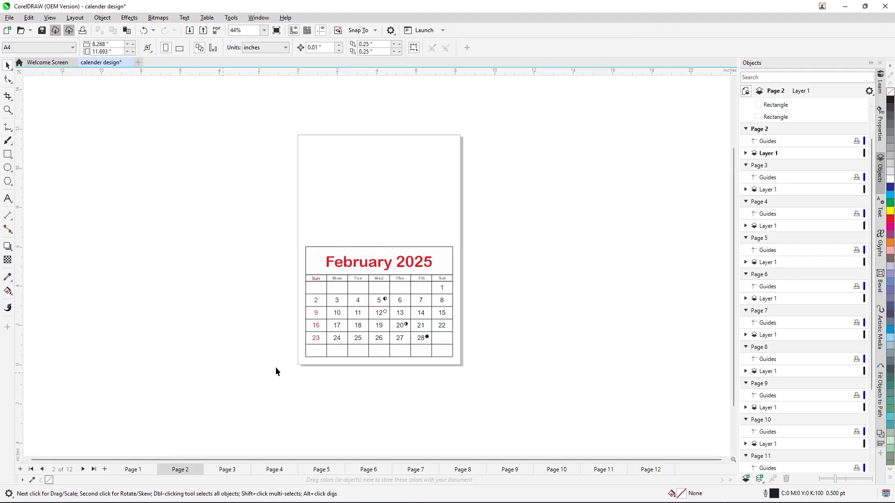
{"action": "left_click", "coordinate": [296, 332]}
Copy the shorter rectangle above the January calendar and paste it onto Page 2.
{"action": "left_click", "coordinate": [139, 470]}
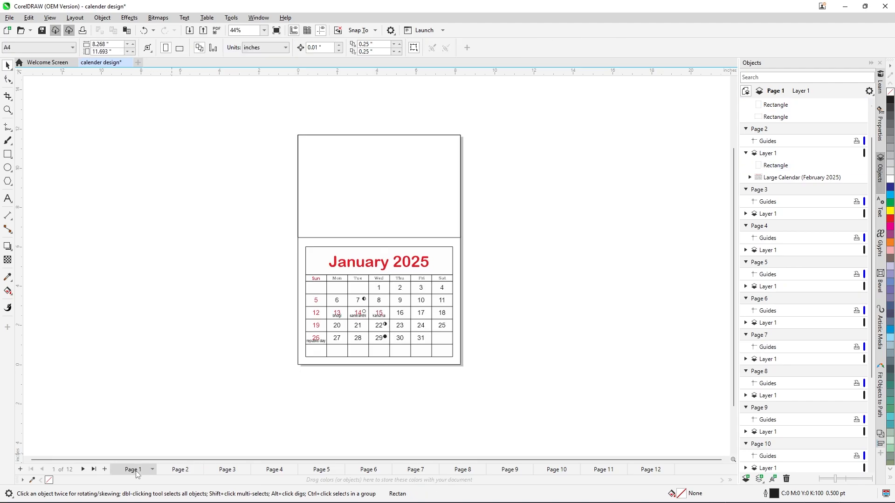
{"action": "left_click", "coordinate": [340, 237]}
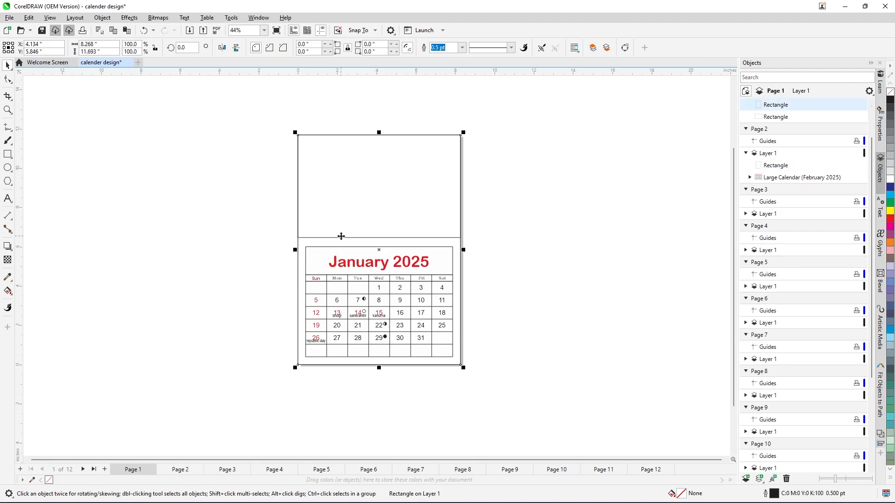
{"action": "left_click", "coordinate": [203, 178]}
{"action": "left_click", "coordinate": [363, 237]}
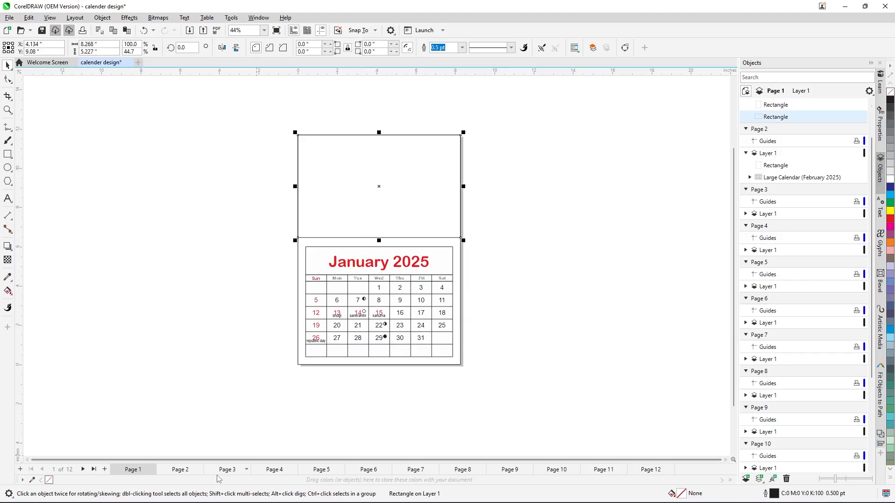
{"action": "left_click", "coordinate": [183, 470]}
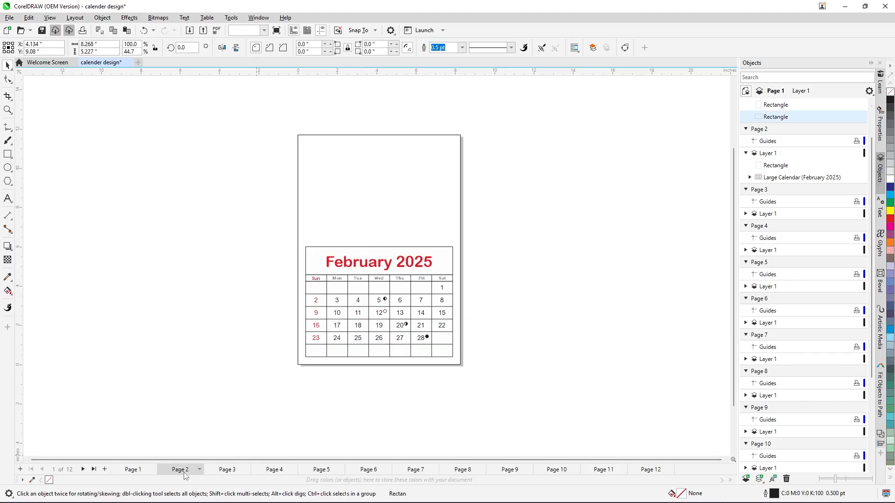
{"action": "left_click", "coordinate": [383, 189]}
{"action": "key", "text": "ctrl+v"}
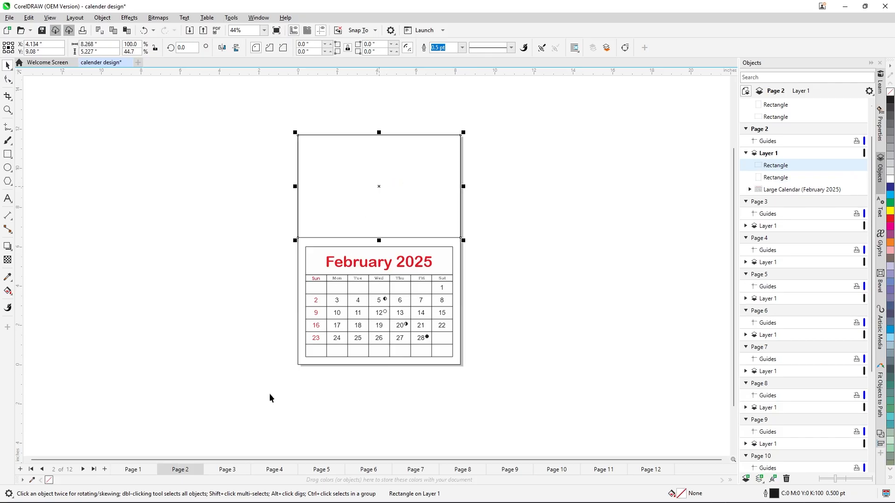
Paste the copied upper rectangle onto each of the March to July pages, Pages 3 to 7.
{"action": "left_click", "coordinate": [220, 472]}
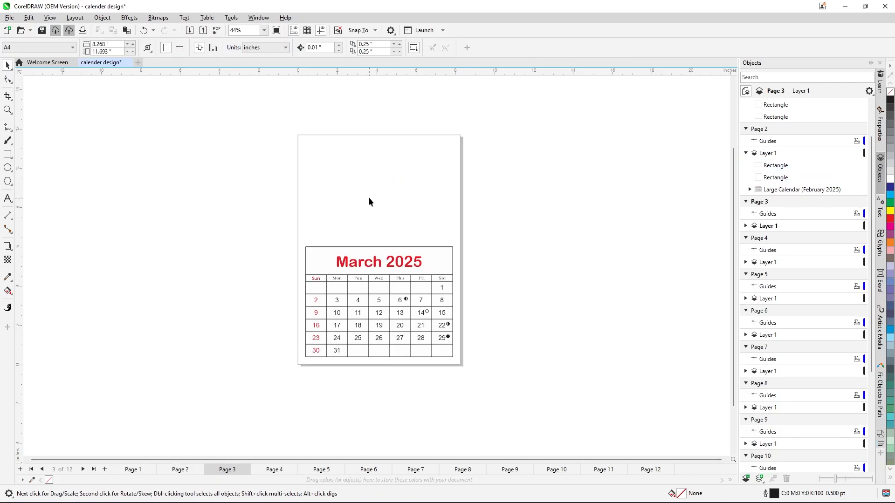
{"action": "key", "text": "ctrl+v"}
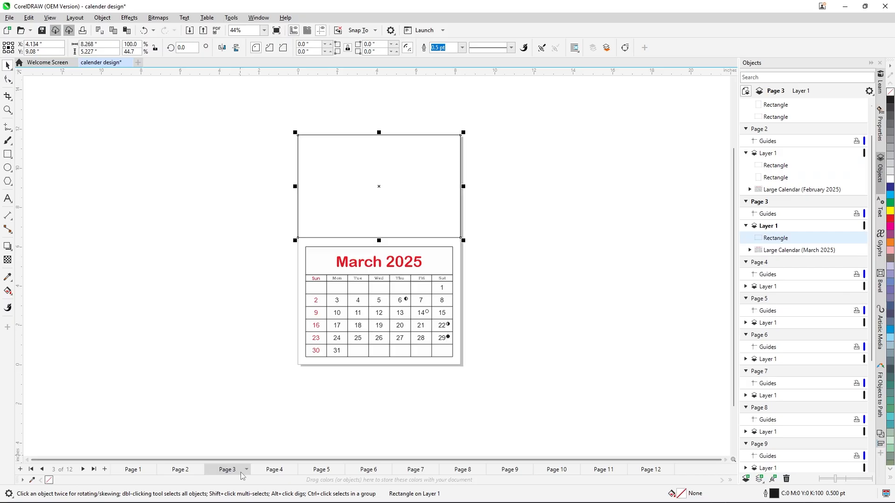
{"action": "left_click", "coordinate": [273, 470]}
{"action": "key", "text": "ctrl+v"}
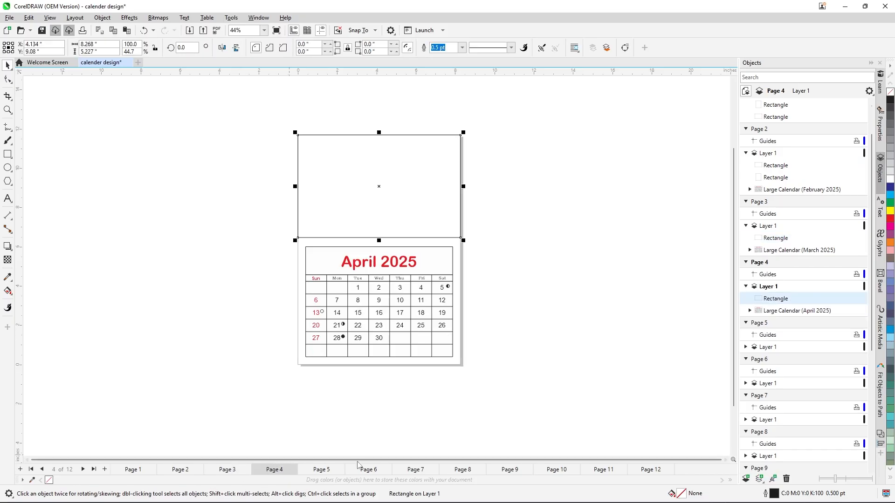
{"action": "left_click", "coordinate": [326, 470]}
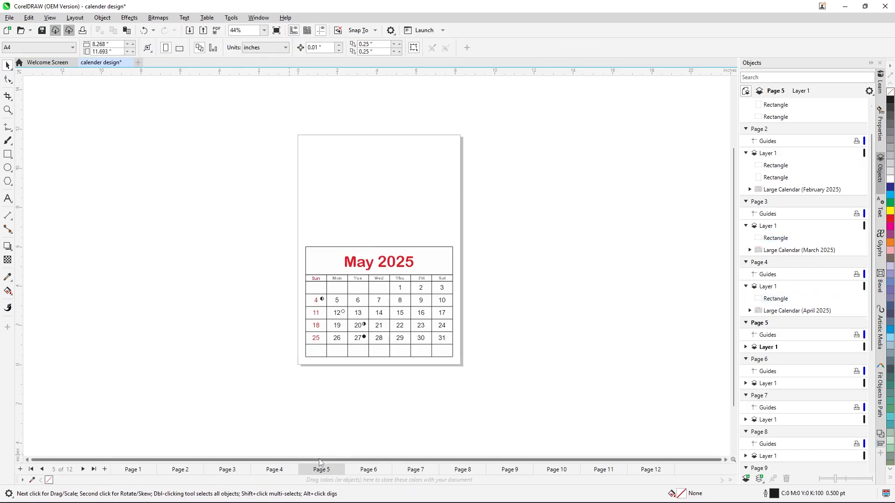
{"action": "key", "text": "ctrl+v"}
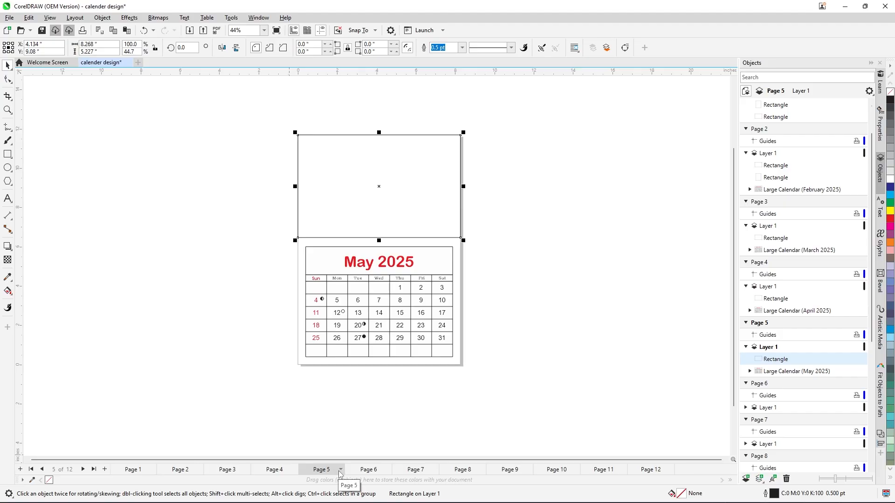
{"action": "left_click", "coordinate": [365, 471]}
{"action": "key", "text": "ctrl+v"}
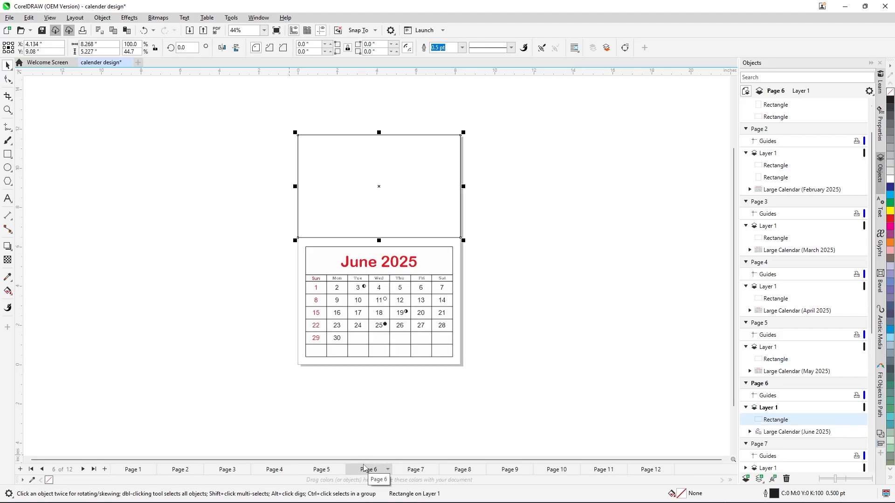
{"action": "left_click", "coordinate": [410, 471]}
{"action": "key", "text": "ctrl+v"}
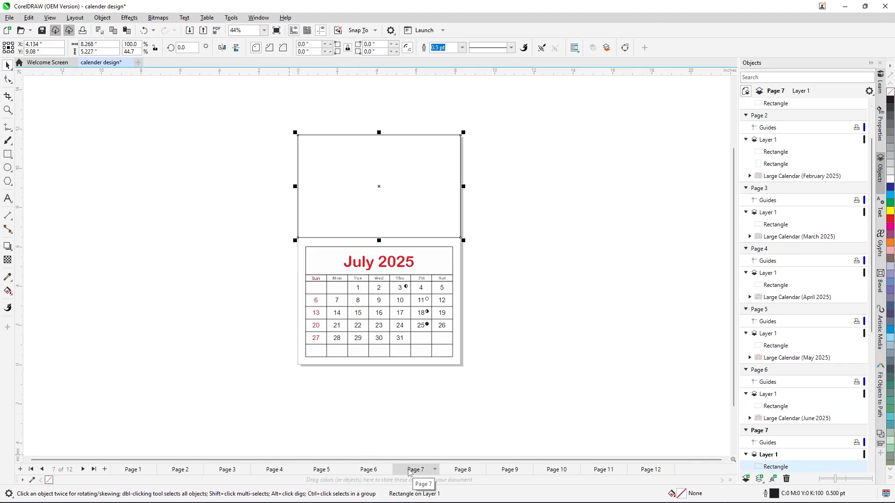
Paste the same upper rectangle onto each of the August to December pages, Pages 8 to 12.
{"action": "left_click", "coordinate": [461, 470]}
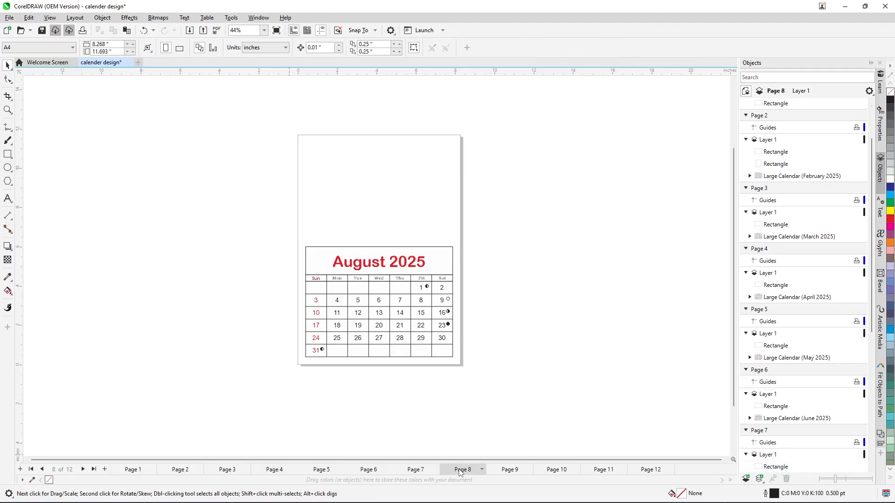
{"action": "key", "text": "ctrl+v"}
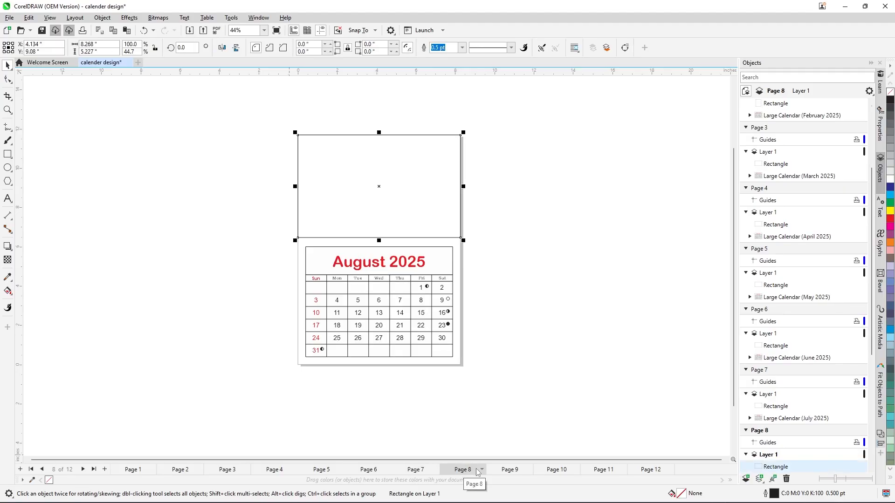
{"action": "left_click", "coordinate": [501, 470]}
{"action": "key", "text": "ctrl+v"}
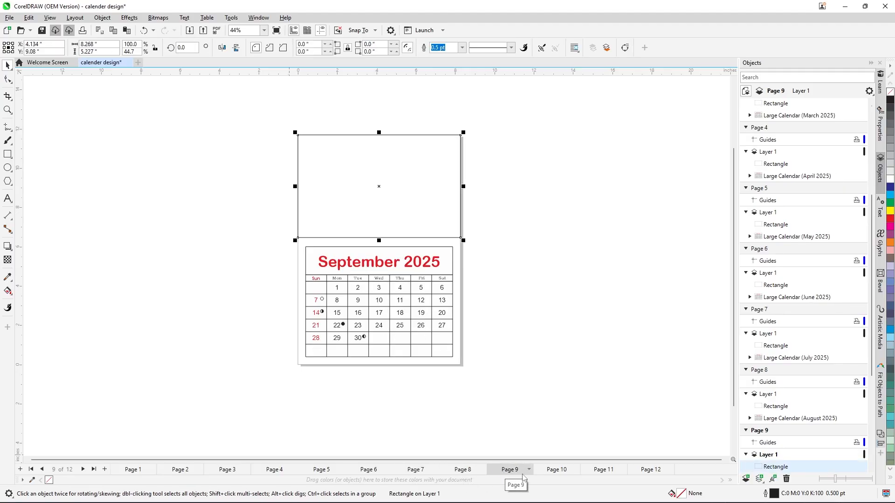
{"action": "left_click", "coordinate": [551, 470]}
{"action": "key", "text": "ctrl+v"}
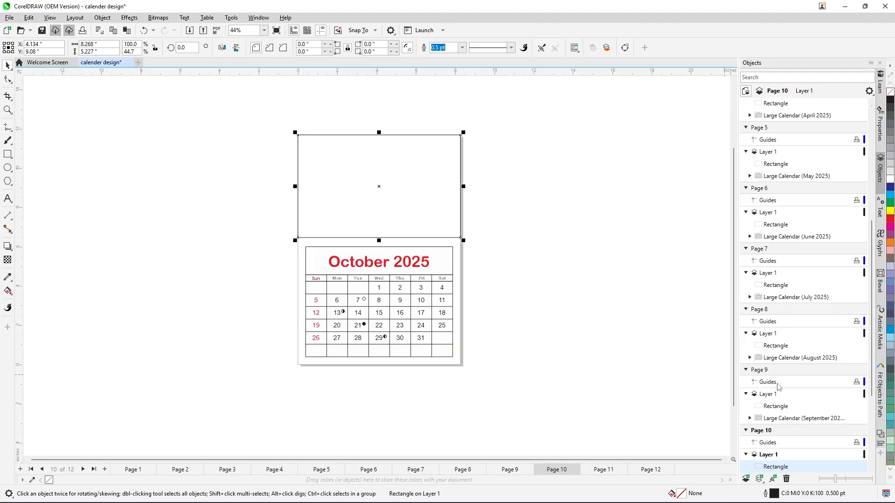
{"action": "left_click", "coordinate": [602, 470]}
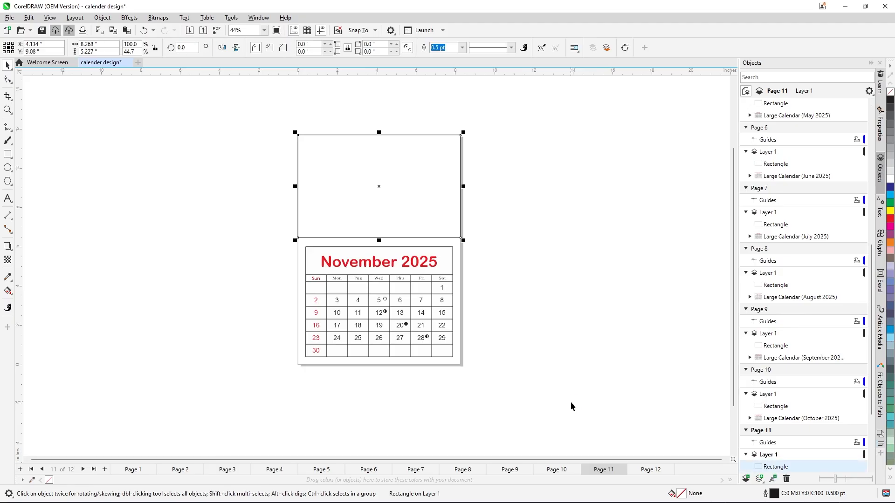
{"action": "left_click", "coordinate": [648, 471]}
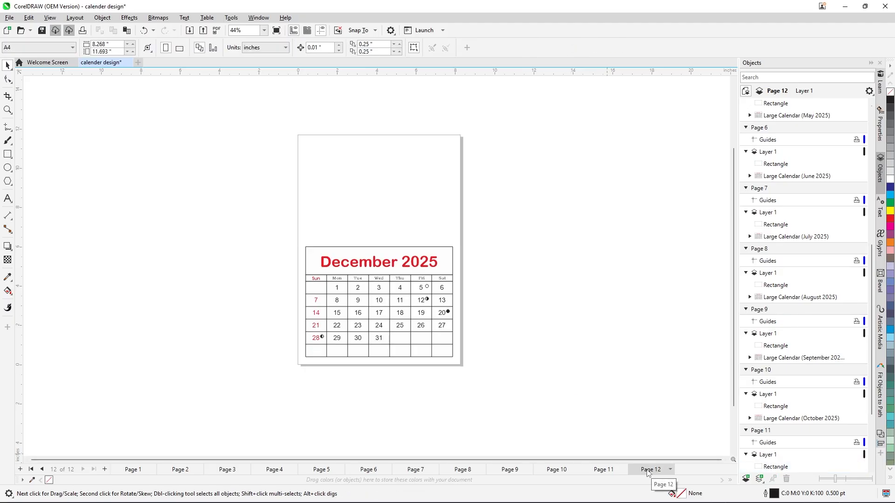
{"action": "key", "text": "ctrl+v"}
Copy the page-sized rectangle from the January page and paste it onto the March page, Page 3.
{"action": "left_click", "coordinate": [133, 470]}
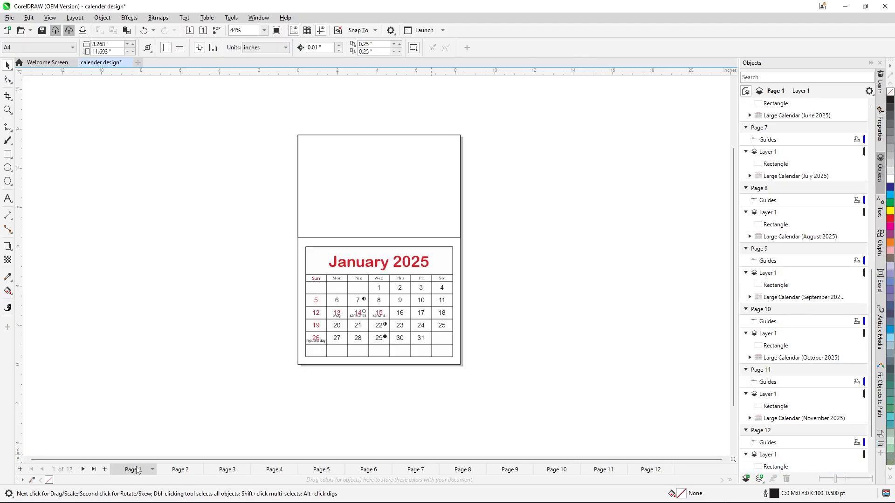
{"action": "left_click", "coordinate": [298, 279]}
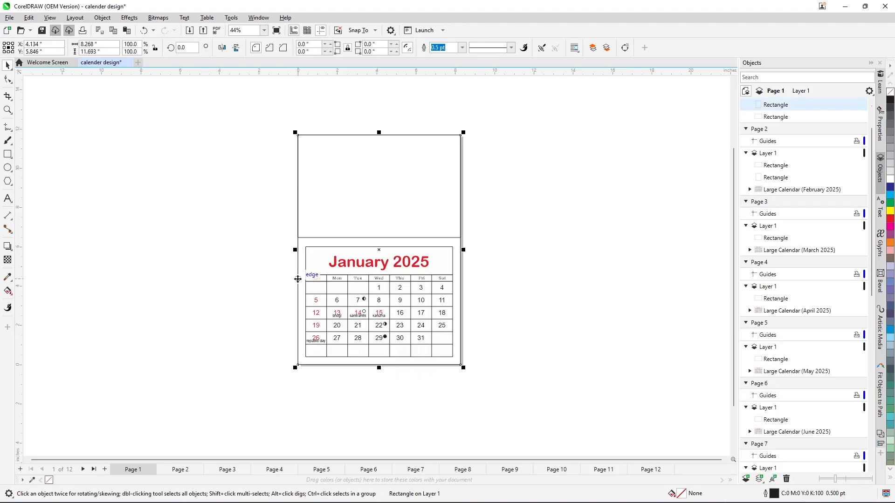
{"action": "left_click", "coordinate": [189, 470]}
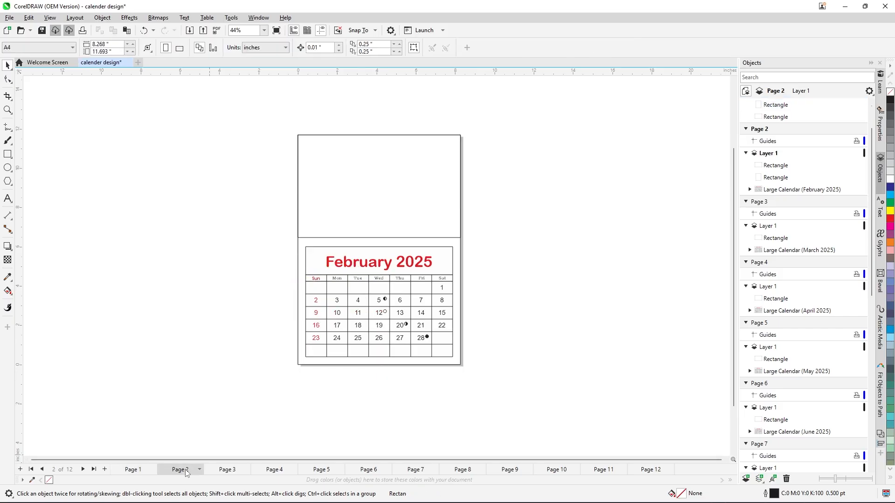
{"action": "left_click", "coordinate": [298, 290]}
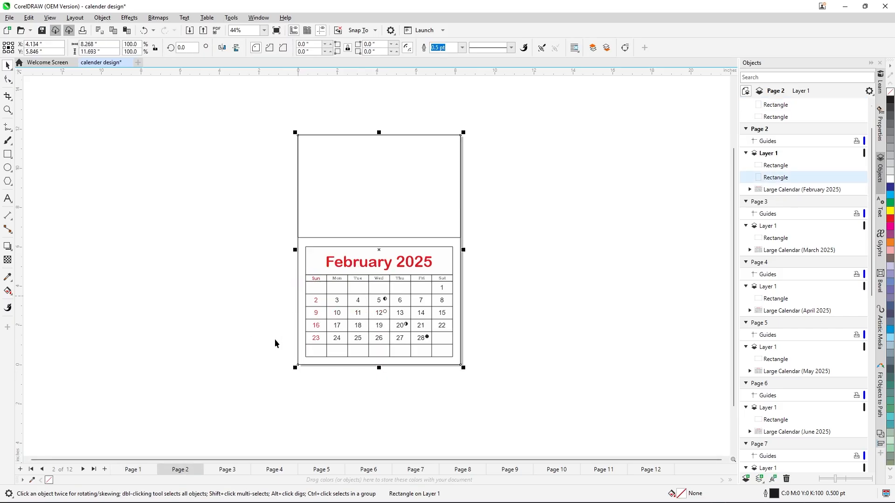
{"action": "left_click", "coordinate": [227, 471]}
{"action": "key", "text": "ctrl+v"}
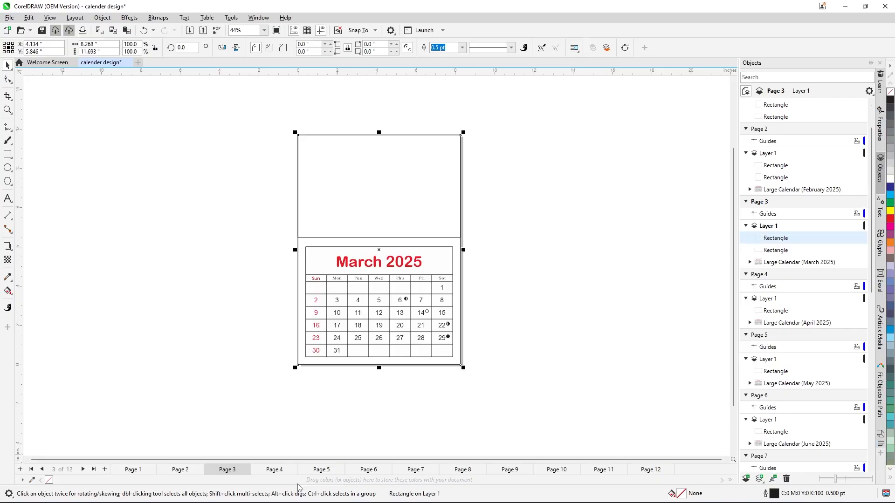
Paste the copied page-sized rectangle onto each of the April to July pages, Pages 4 to 7.
{"action": "left_click", "coordinate": [281, 469]}
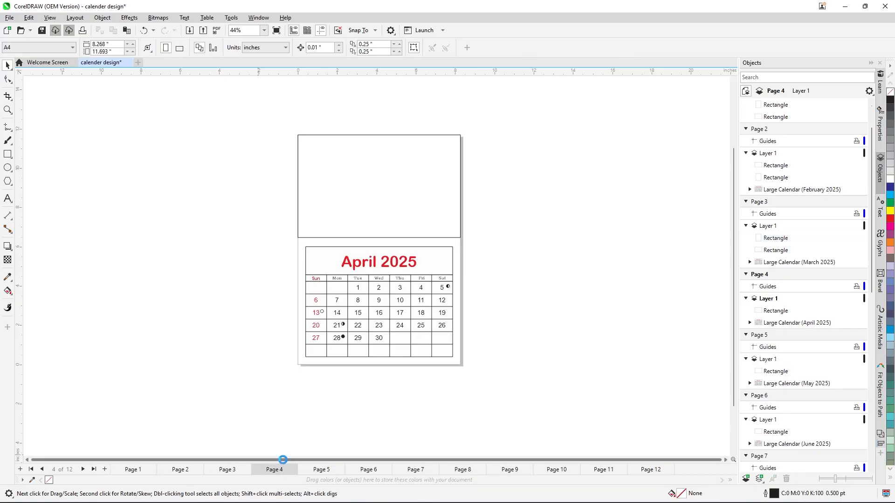
{"action": "key", "text": "ctrl+v"}
{"action": "left_click", "coordinate": [321, 471]}
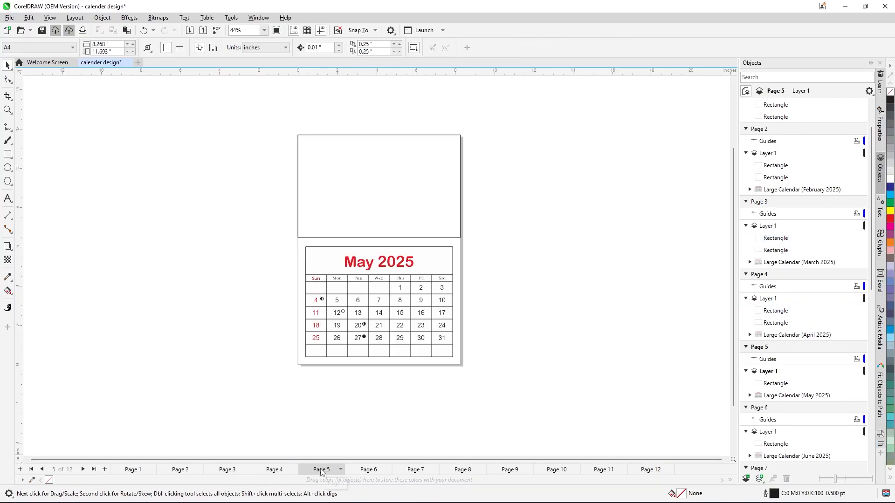
{"action": "key", "text": "ctrl+v"}
{"action": "left_click", "coordinate": [368, 470]}
{"action": "key", "text": "ctrl+v"}
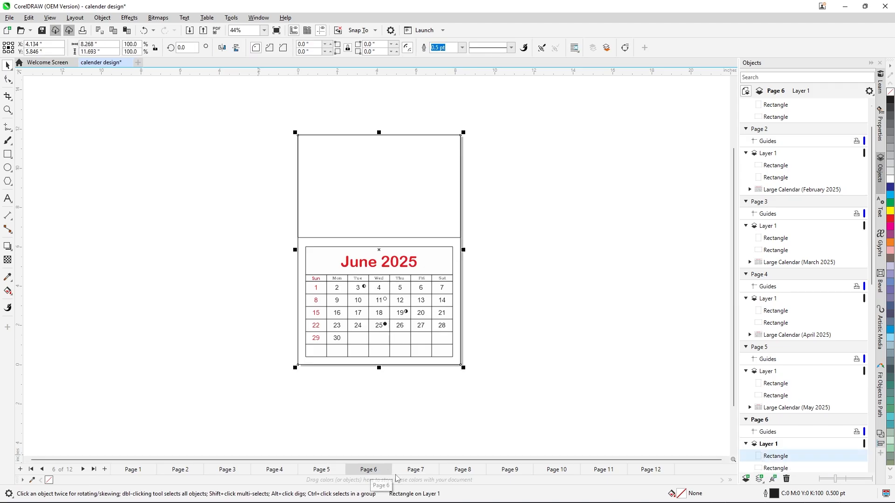
{"action": "left_click", "coordinate": [413, 471]}
{"action": "key", "text": "ctrl+v"}
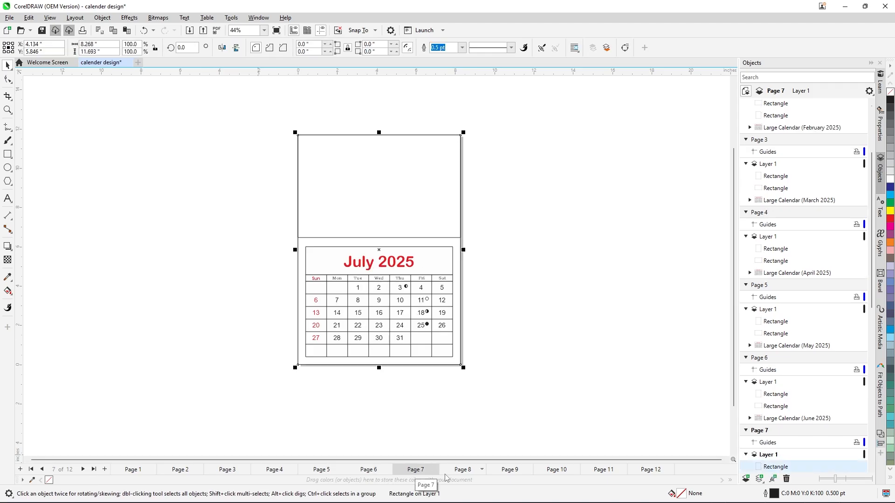
Paste the same page-sized rectangle onto each of the August to December pages, Pages 8 to 12.
{"action": "left_click", "coordinate": [462, 470]}
{"action": "key", "text": "ctrl+v"}
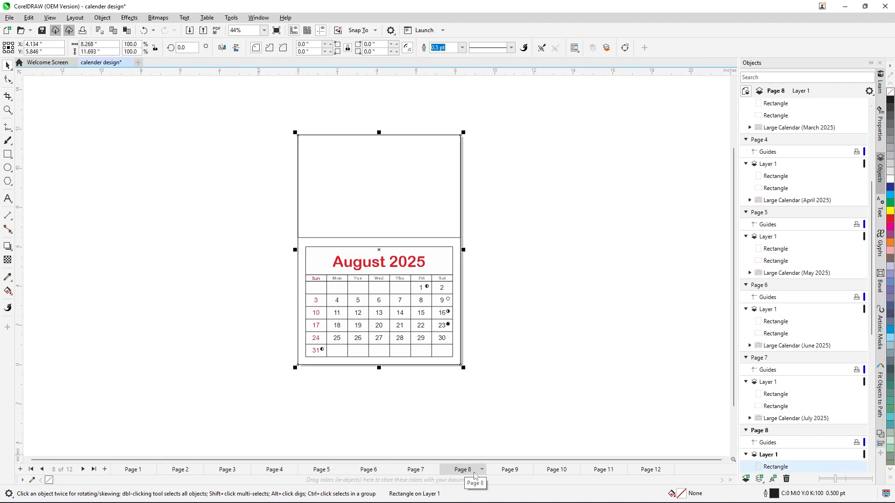
{"action": "left_click", "coordinate": [511, 469]}
{"action": "key", "text": "ctrl+v"}
{"action": "left_click", "coordinate": [557, 471]}
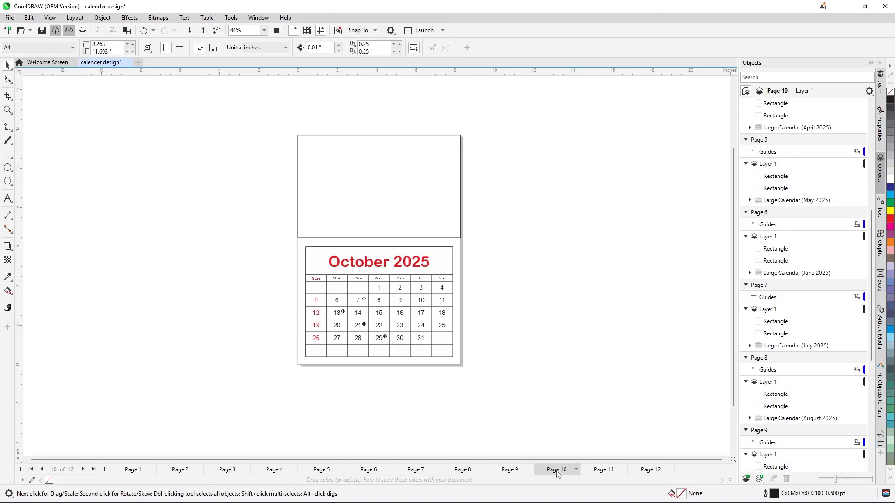
{"action": "key", "text": "ctrl+v"}
{"action": "left_click", "coordinate": [597, 471]}
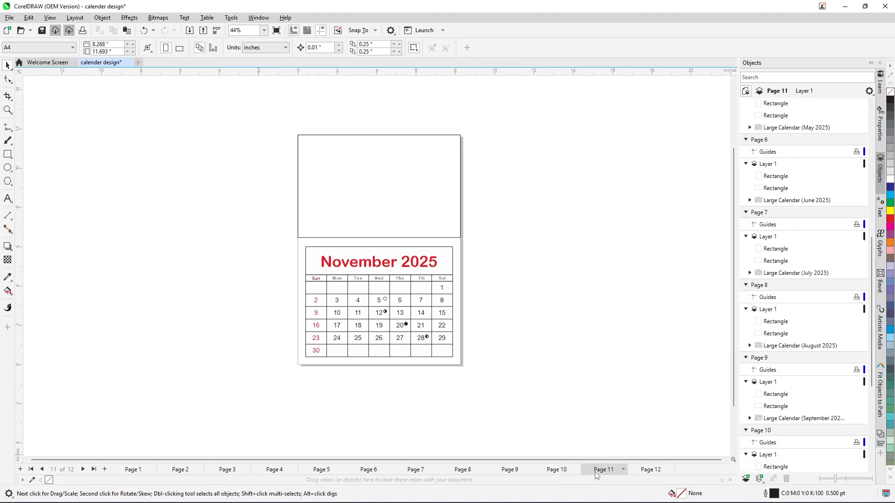
{"action": "key", "text": "ctrl+v"}
{"action": "left_click", "coordinate": [652, 469]}
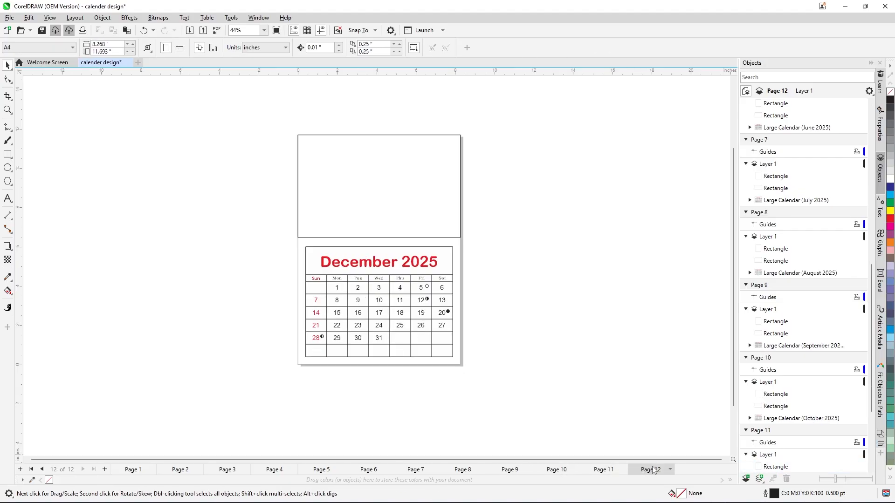
{"action": "key", "text": "ctrl+v"}
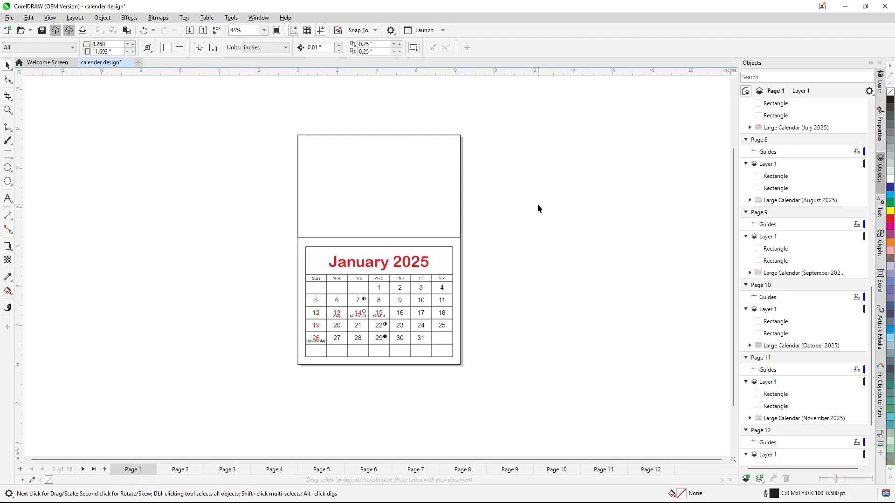
Import pexels-alipazani-2772099.jpg from the calander folder and place it about 3.92 by 5.88 inches over January's upper frame.
{"action": "right_click", "coordinate": [531, 193]}
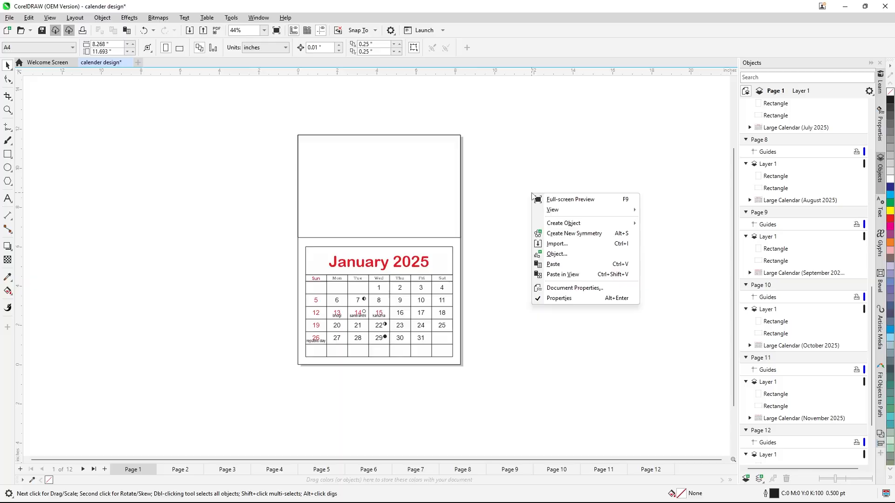
{"action": "left_click", "coordinate": [557, 245]}
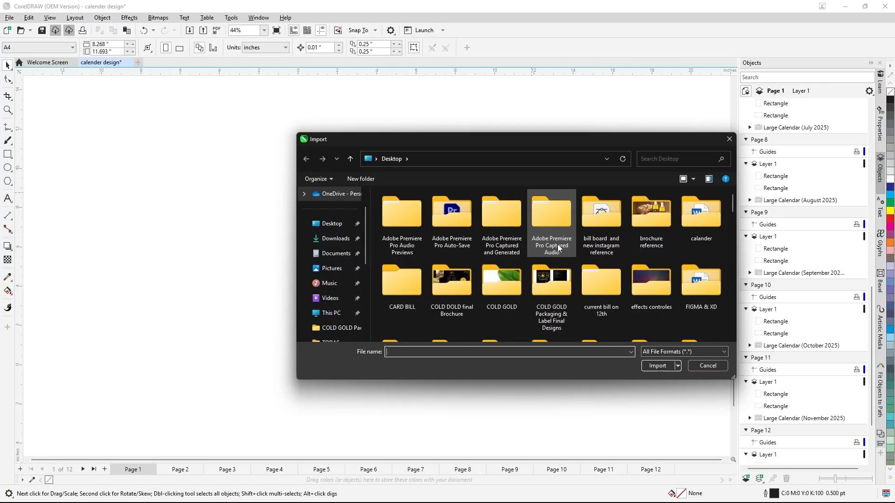
{"action": "double_click", "coordinate": [702, 230]}
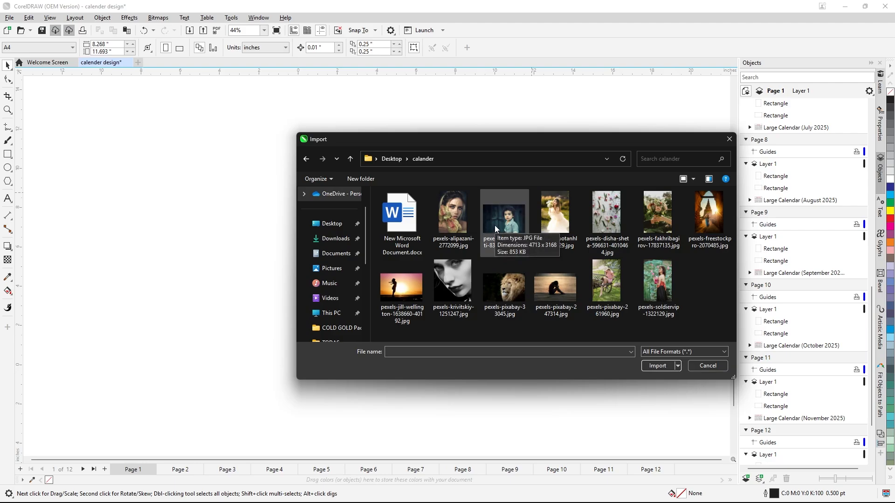
{"action": "left_click", "coordinate": [449, 212]}
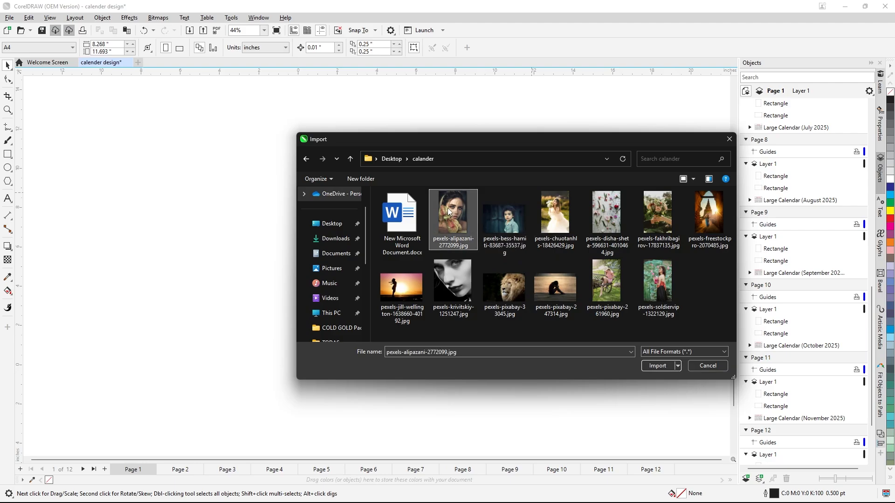
{"action": "left_click", "coordinate": [656, 365]}
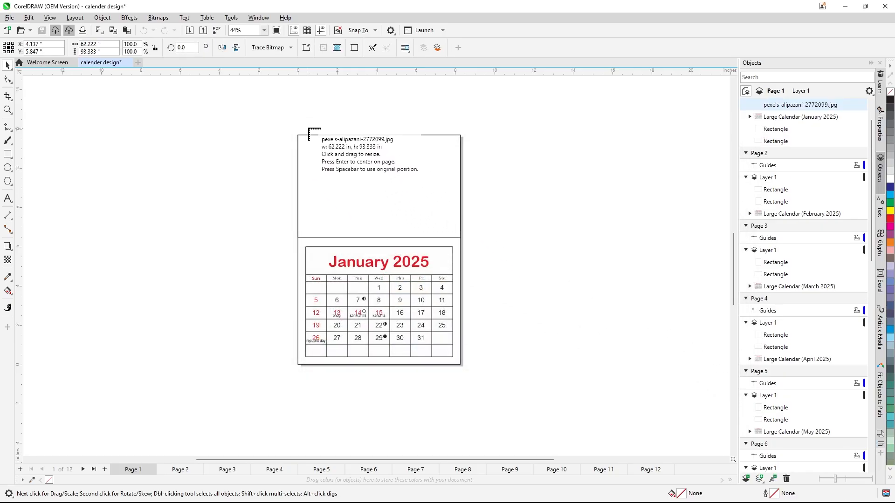
{"action": "left_click_drag", "start_coordinate": [335, 122], "coordinate": [560, 242]}
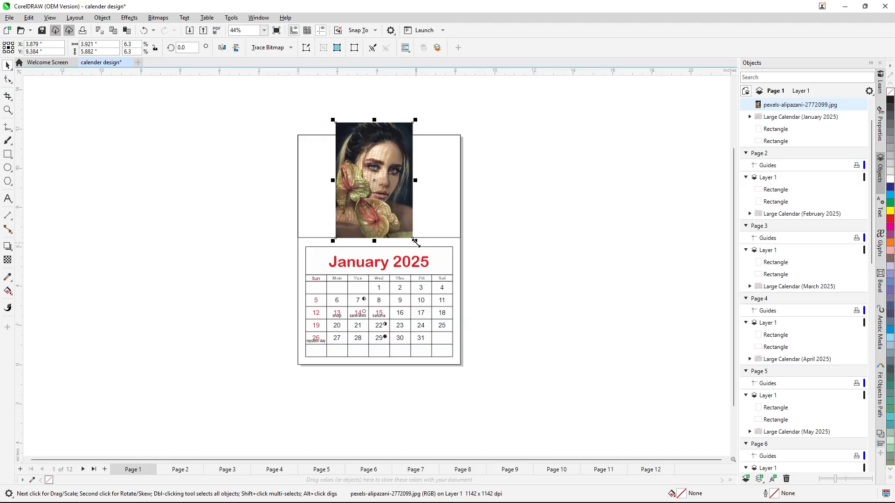
Enlarge the imported portrait to about 8.54 by 12.81 inches and move it right to expose part of January's frames.
{"action": "left_click_drag", "start_coordinate": [415, 242], "coordinate": [533, 315]}
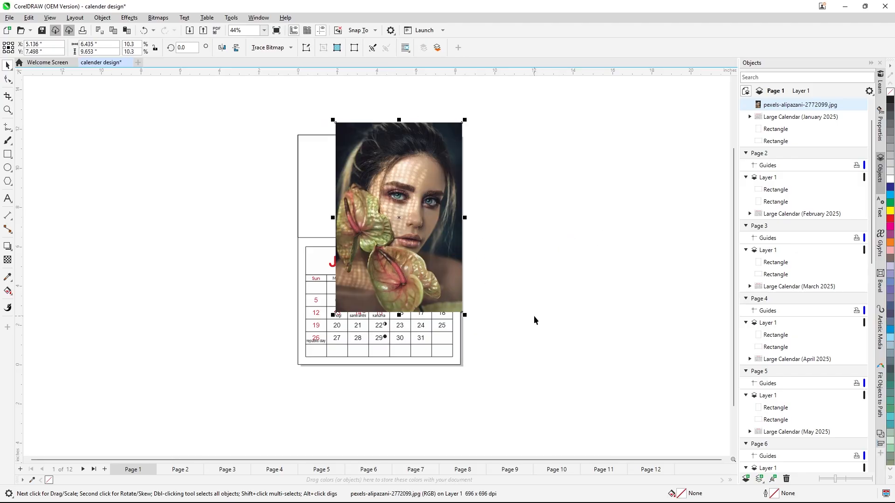
{"action": "left_click_drag", "start_coordinate": [333, 315], "coordinate": [229, 377]}
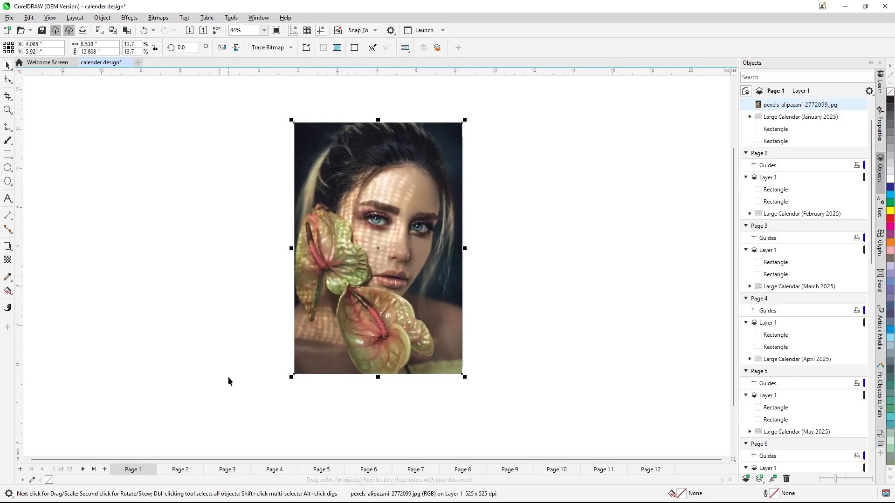
{"action": "left_click_drag", "start_coordinate": [446, 310], "coordinate": [520, 303]}
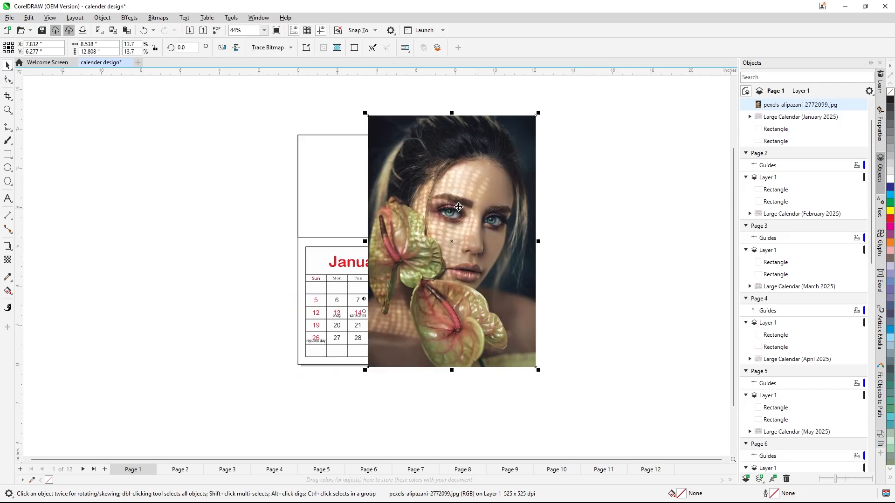
{"action": "left_click", "coordinate": [300, 99]}
{"action": "left_click", "coordinate": [444, 132]}
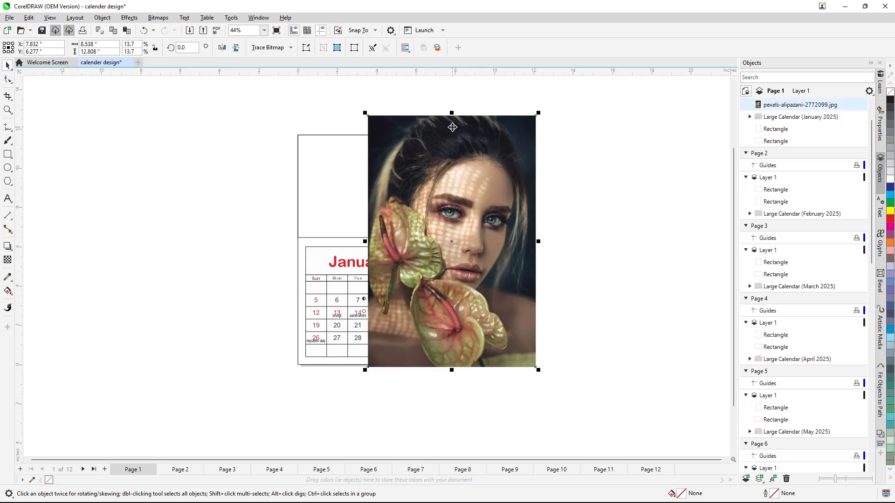
Try to PowerClip the portrait inside January's page-sized rectangle, and undo the clipping.
{"action": "right_click", "coordinate": [498, 144]}
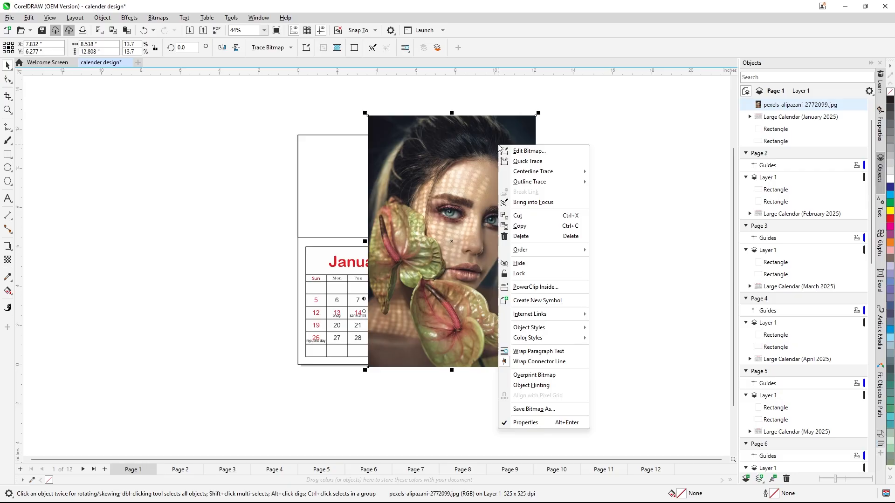
{"action": "left_click", "coordinate": [526, 287]}
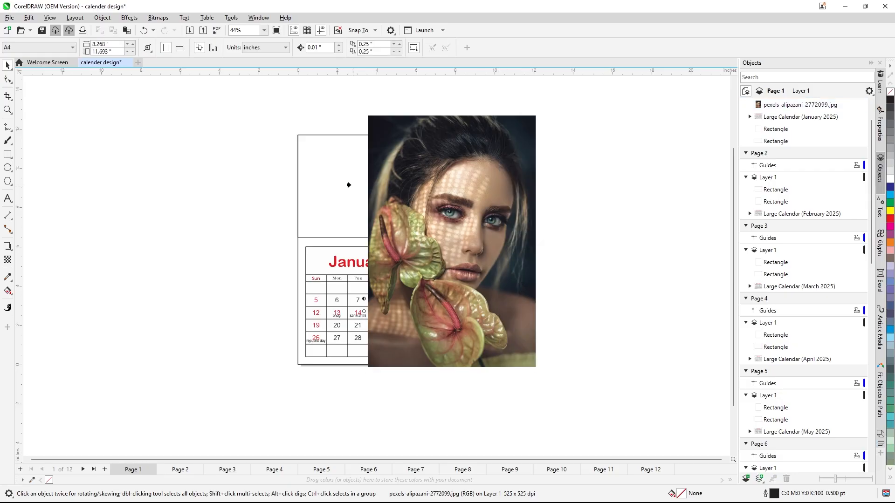
{"action": "left_click", "coordinate": [315, 157]}
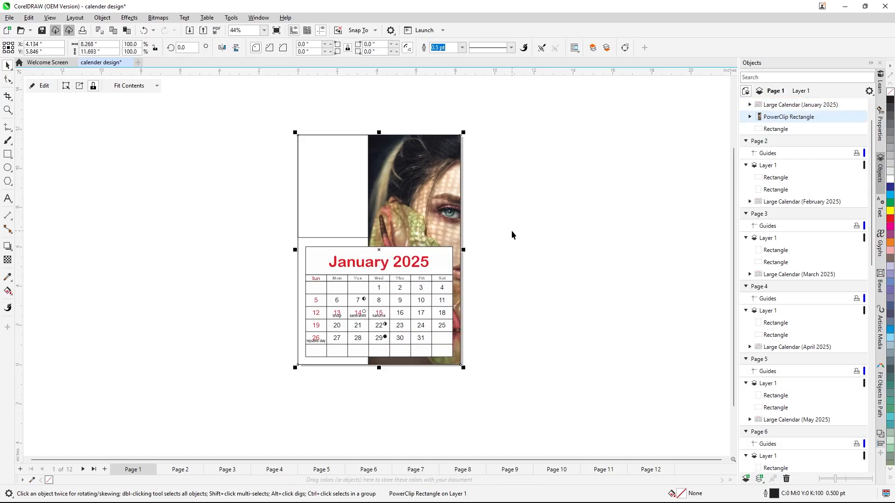
{"action": "left_click", "coordinate": [225, 223]}
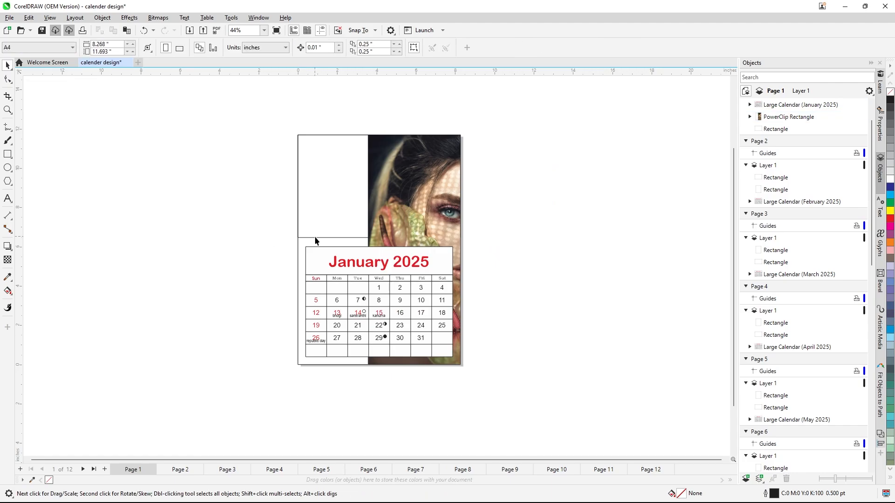
{"action": "key", "text": "ctrl+z"}
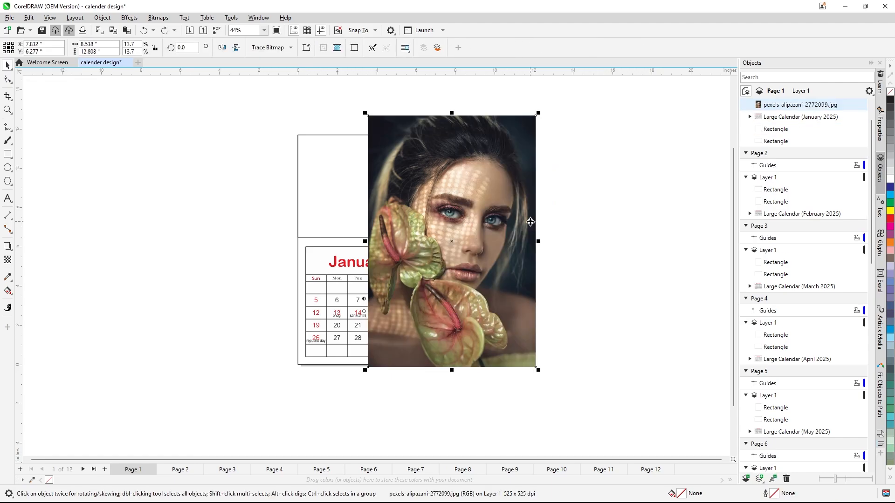
PowerClip the portrait inside the shorter rectangle above the January calendar.
{"action": "right_click", "coordinate": [457, 164]}
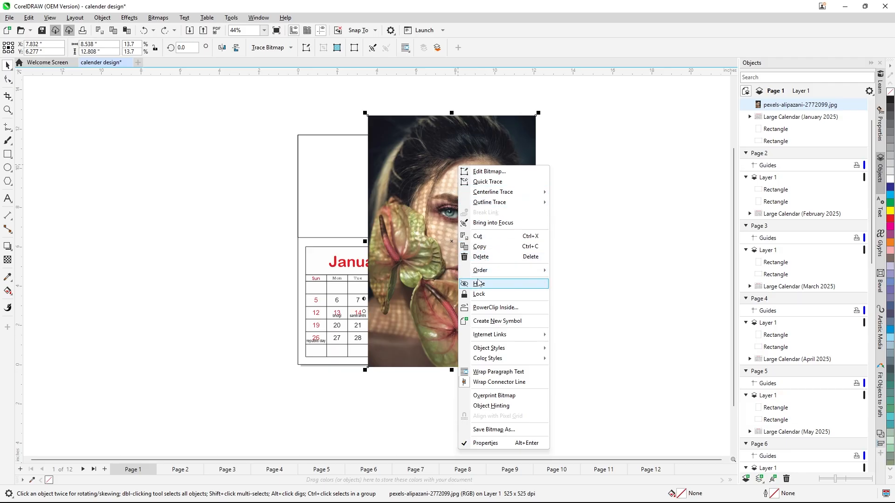
{"action": "left_click", "coordinate": [485, 307]}
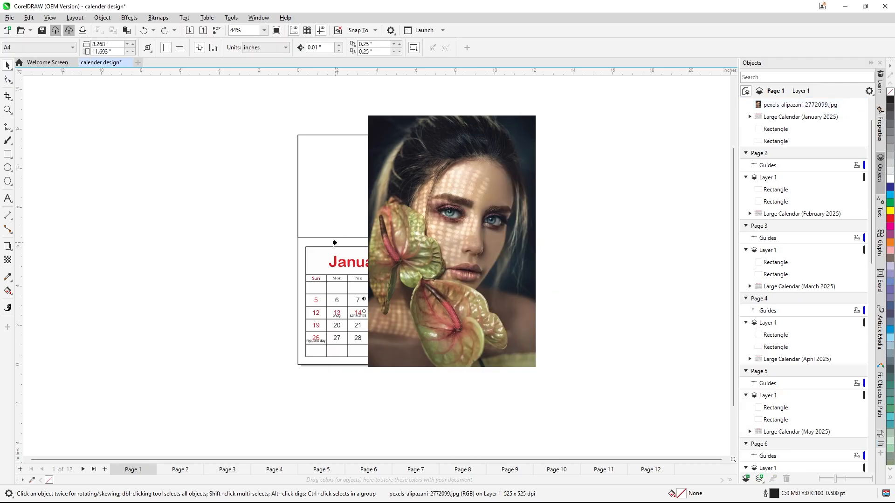
{"action": "left_click", "coordinate": [341, 238]}
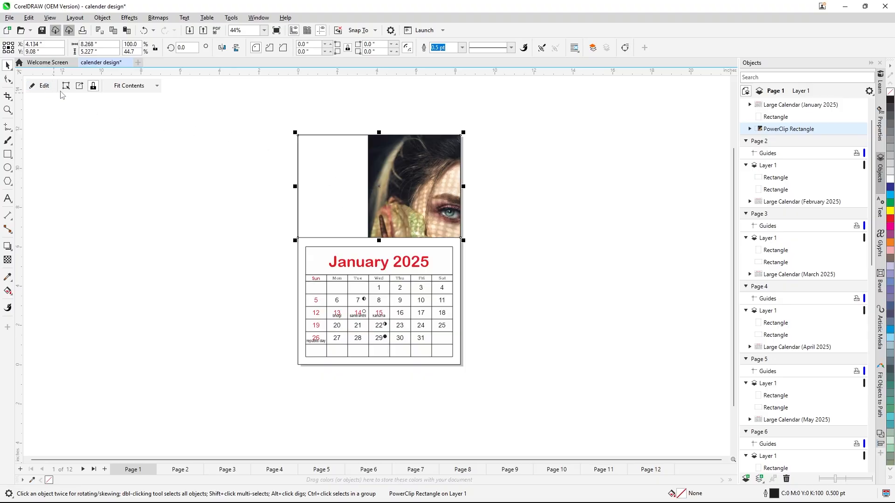
Try fitting January's clipped portrait proportionally inside its frame.
{"action": "left_click", "coordinate": [157, 87]}
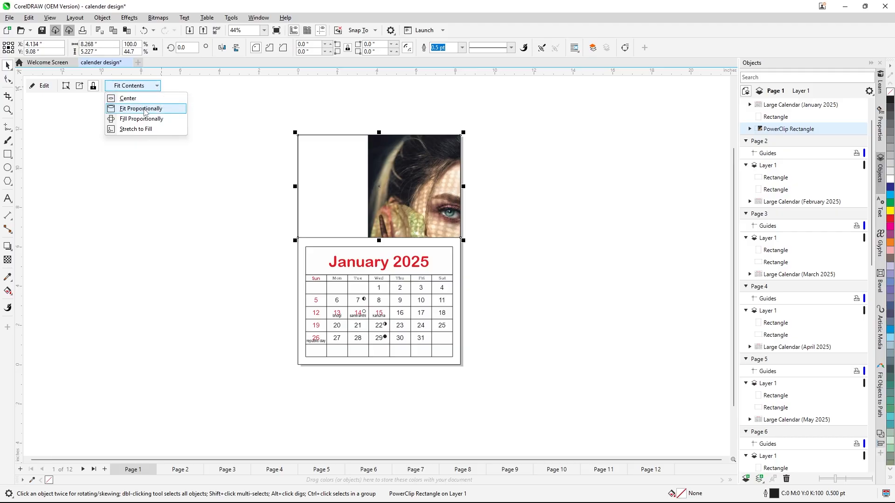
{"action": "left_click", "coordinate": [145, 110]}
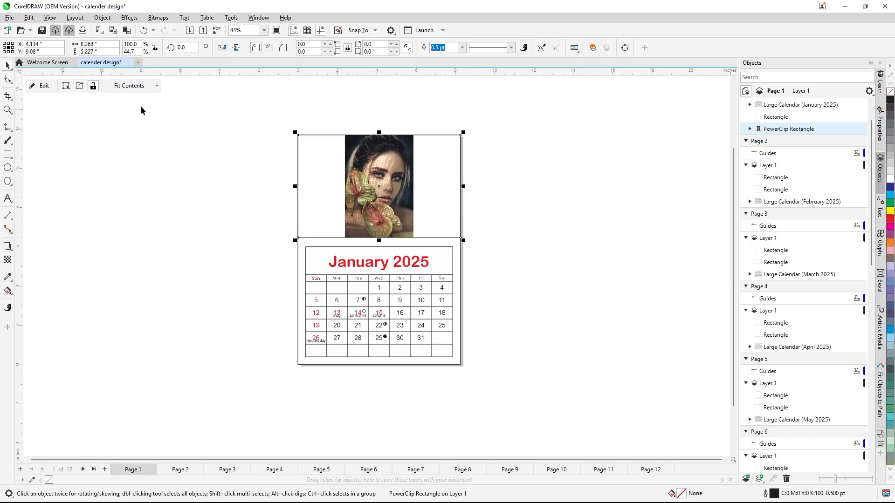
{"action": "left_click", "coordinate": [156, 87]}
{"action": "left_click", "coordinate": [142, 103]}
Scale January's clipped portrait with Fill Proportionally so it covers the whole frame above the calendar.
{"action": "left_click", "coordinate": [158, 87]}
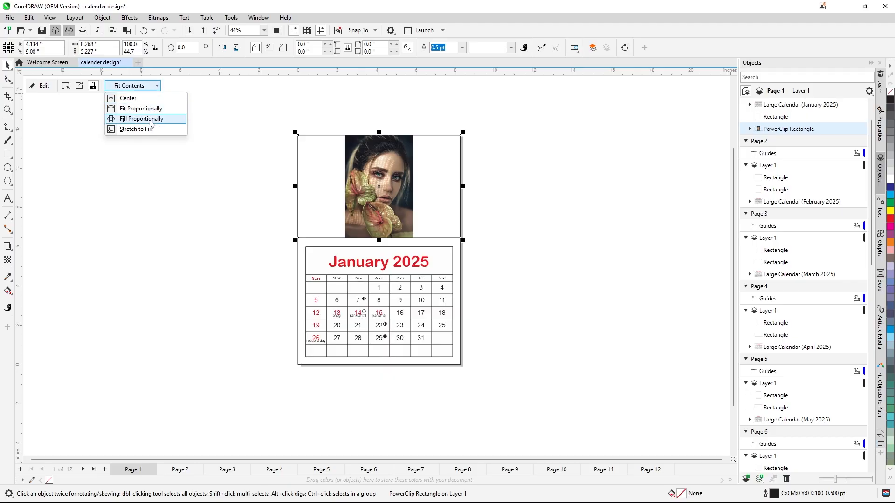
{"action": "left_click", "coordinate": [151, 120]}
{"action": "left_click", "coordinate": [183, 160]}
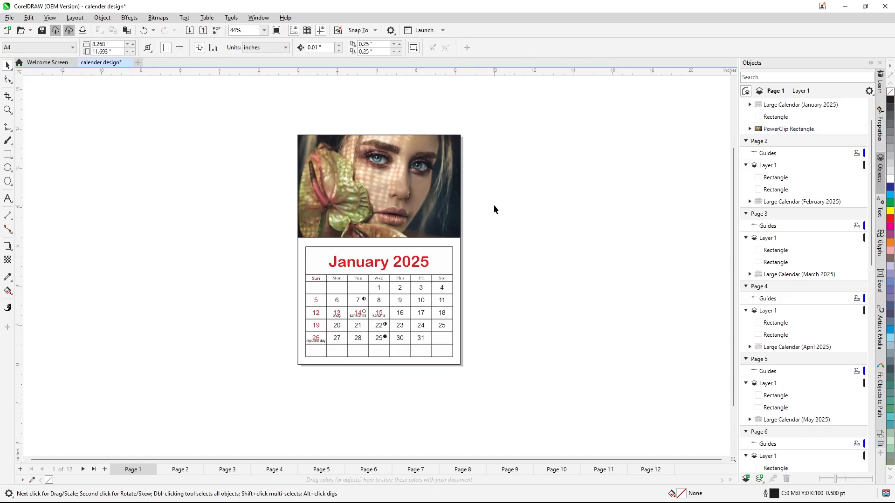
Import pexels-bess-hamiti-83687-35537.jpg onto Page 2 and place it about 6.12 by 4.11 inches, overlapping the right edge of February's upper frame.
{"action": "left_click", "coordinate": [181, 471]}
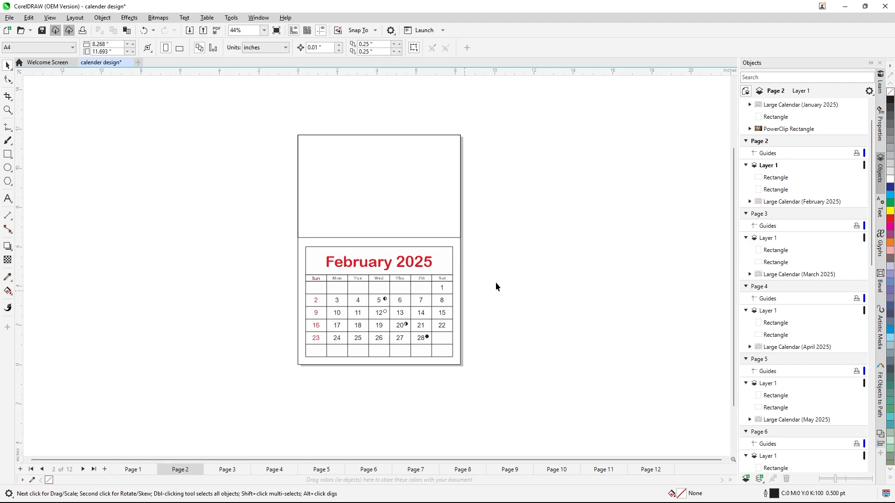
{"action": "right_click", "coordinate": [571, 185]}
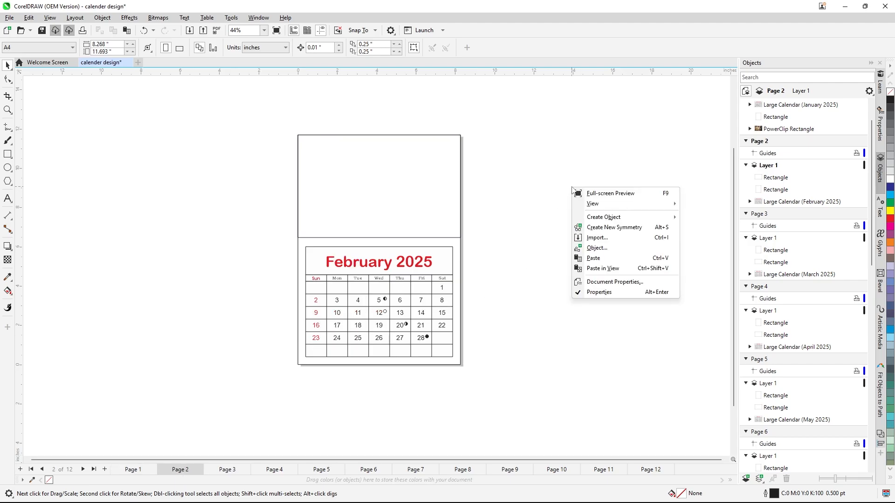
{"action": "left_click", "coordinate": [596, 237]}
{"action": "left_click", "coordinate": [515, 235]}
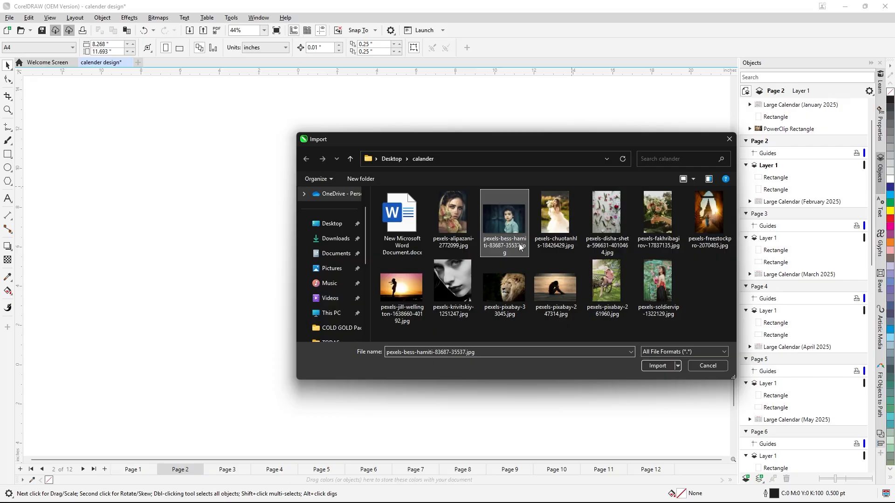
{"action": "left_click", "coordinate": [657, 366]}
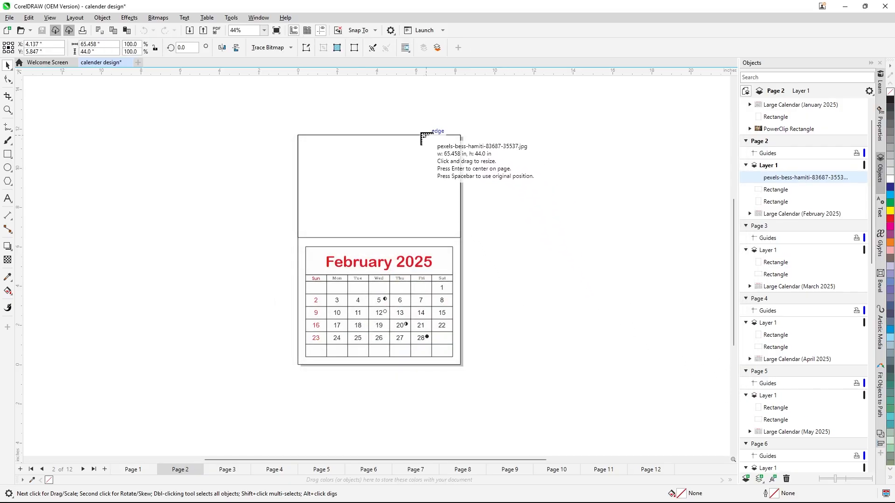
{"action": "left_click_drag", "start_coordinate": [409, 113], "coordinate": [529, 225]}
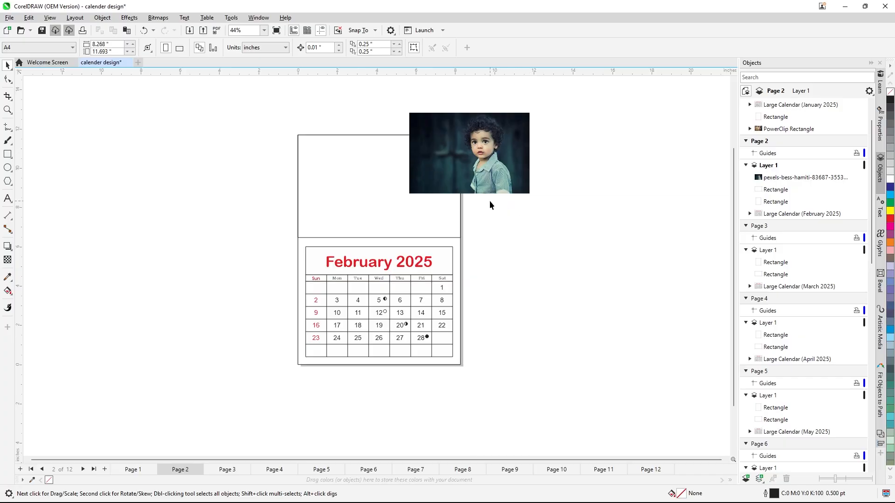
PowerClip the imported photo inside the shorter rectangle above the February calendar and fit it with Fill Proportionally.
{"action": "right_click", "coordinate": [459, 148]}
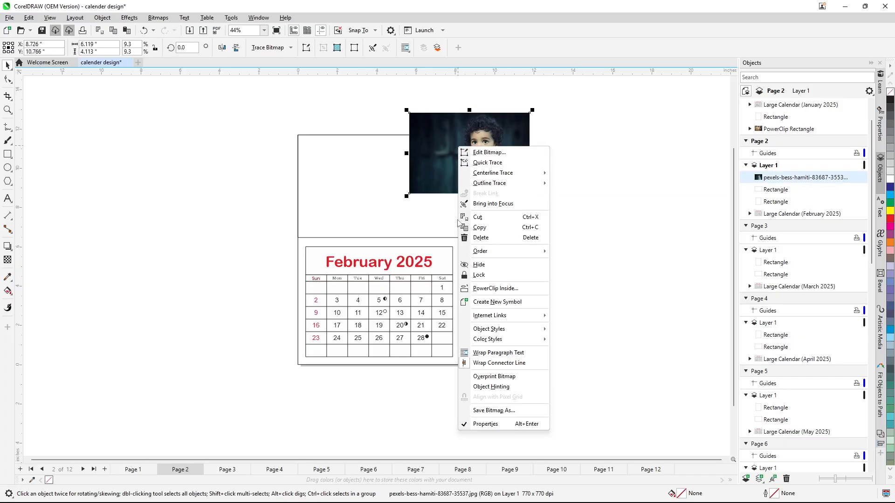
{"action": "left_click", "coordinate": [485, 288]}
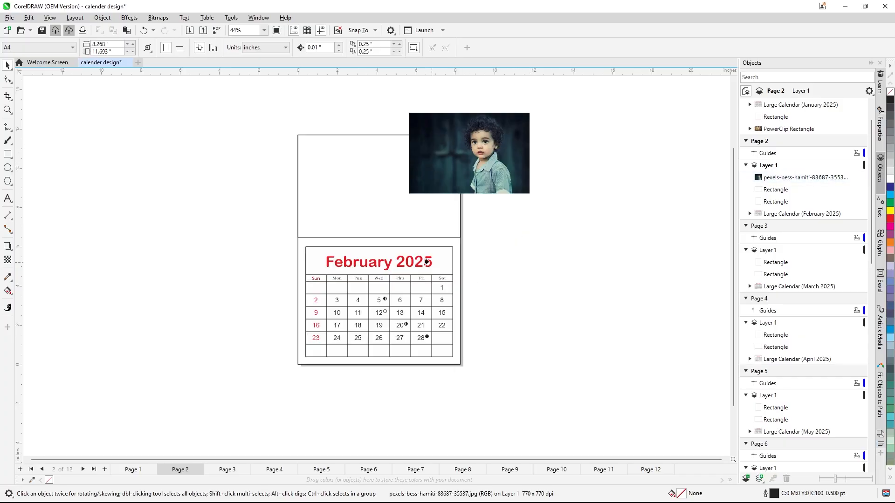
{"action": "left_click", "coordinate": [355, 237]}
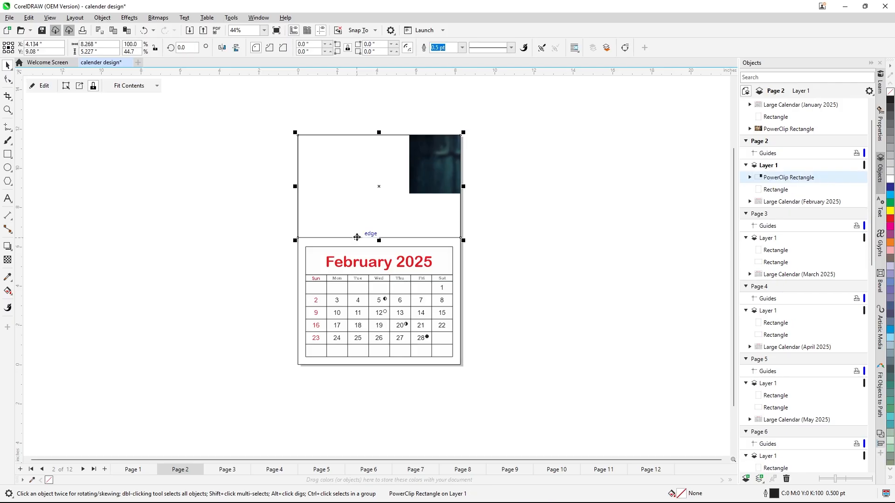
{"action": "left_click", "coordinate": [157, 86]}
{"action": "left_click", "coordinate": [160, 119]}
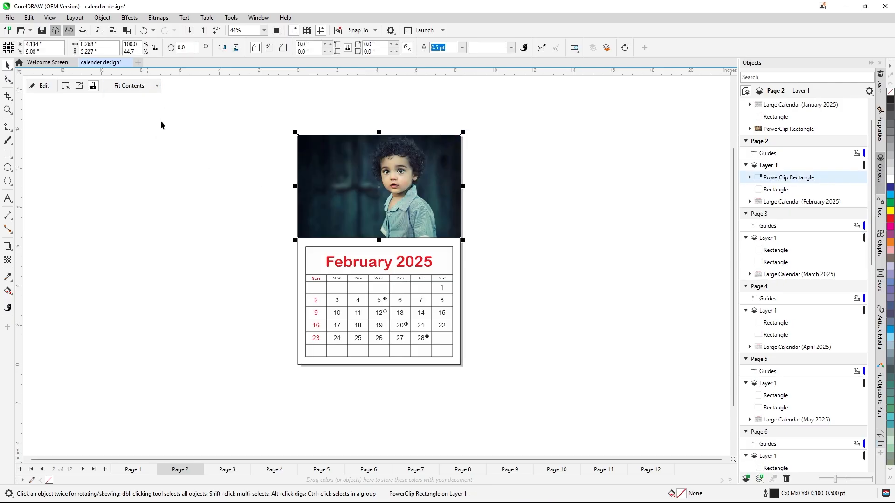
{"action": "left_click", "coordinate": [219, 200]}
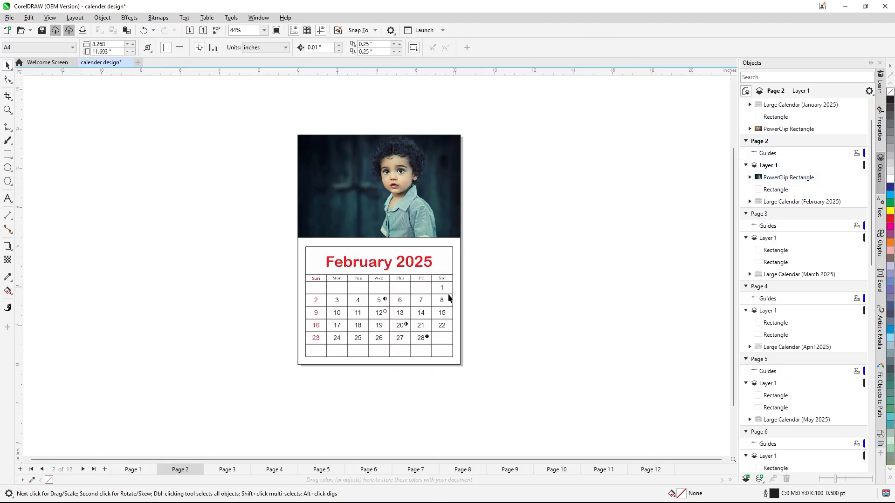
Import pexels-chuotanhls-18426429.jpg onto Page 3 and place it about 4.28 by 6.43 inches, overlapping the right edge of March's upper frame.
{"action": "left_click", "coordinate": [228, 470]}
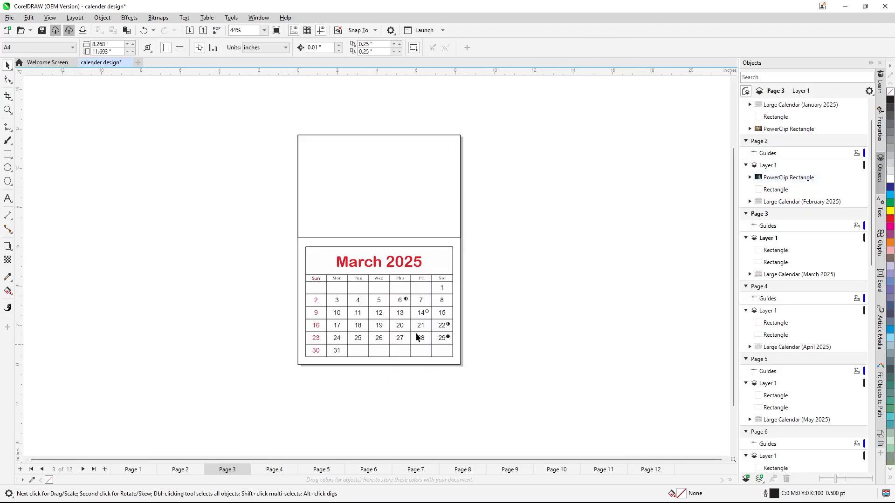
{"action": "right_click", "coordinate": [537, 187]}
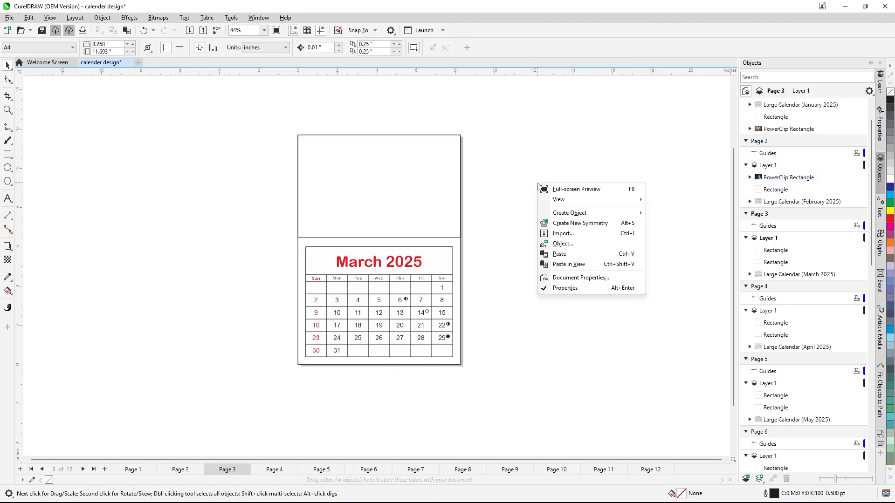
{"action": "left_click", "coordinate": [565, 233]}
{"action": "left_click", "coordinate": [558, 234]}
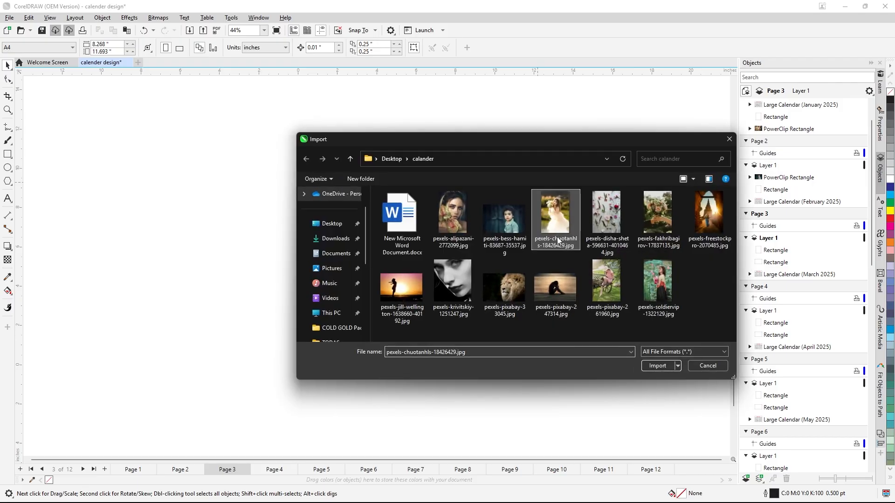
{"action": "left_click", "coordinate": [656, 366]}
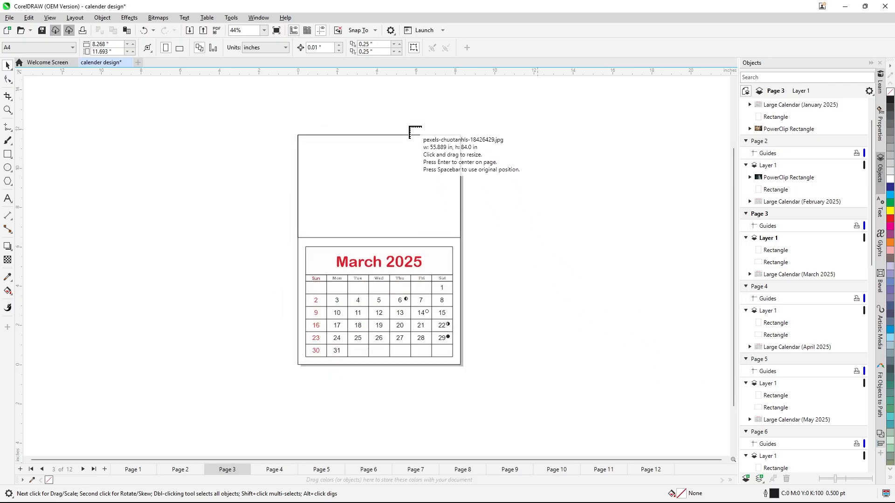
{"action": "left_click_drag", "start_coordinate": [408, 116], "coordinate": [552, 241]}
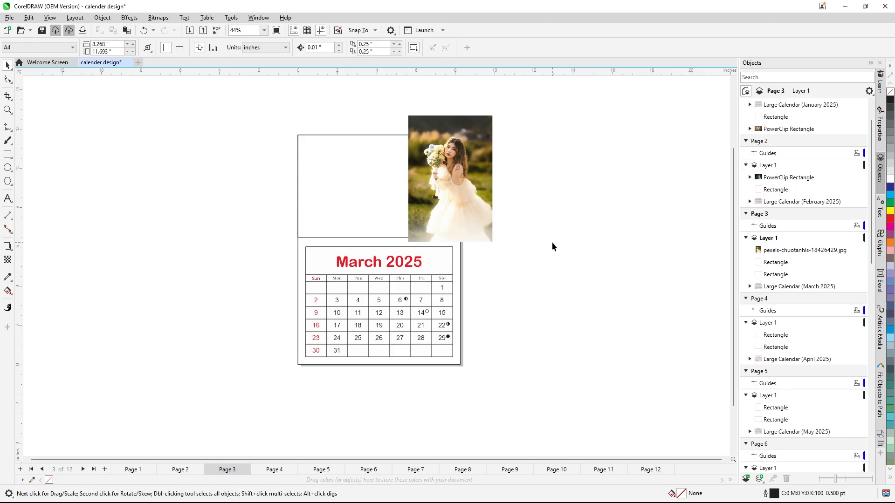
PowerClip the imported photo inside the shorter rectangle above the March calendar and fit it with Fill Proportionally.
{"action": "right_click", "coordinate": [469, 172]}
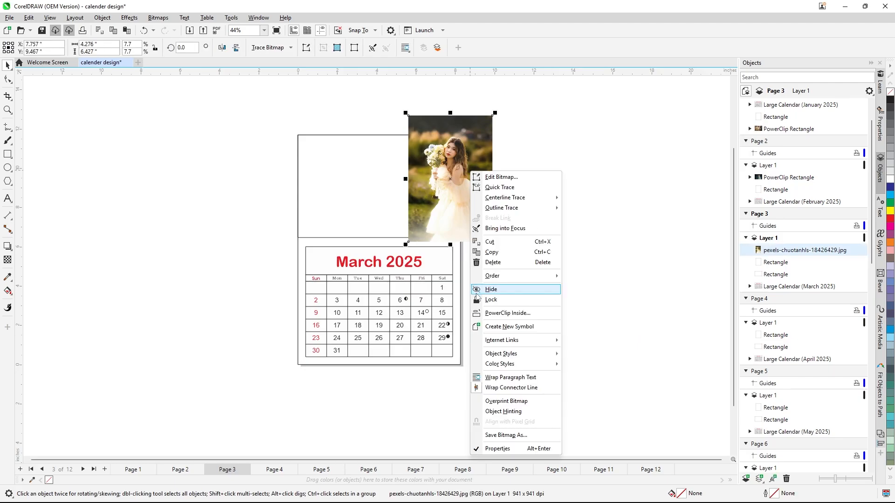
{"action": "left_click", "coordinate": [493, 313]}
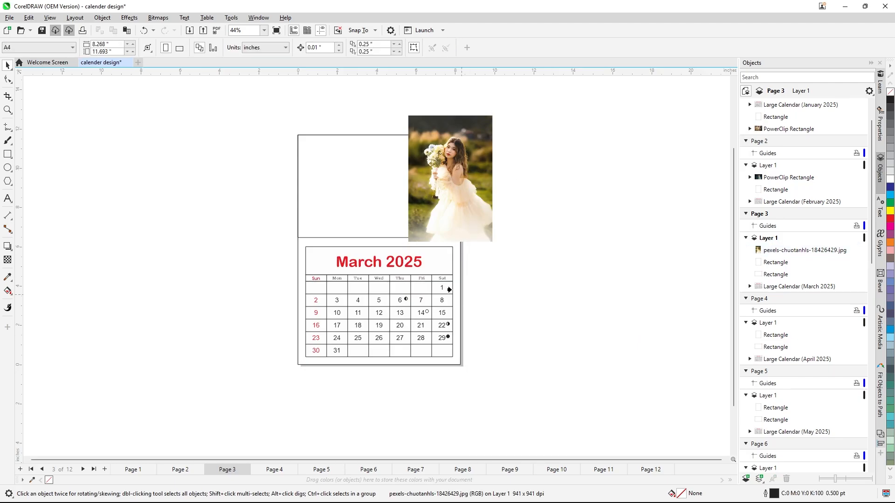
{"action": "left_click", "coordinate": [371, 237]}
{"action": "left_click", "coordinate": [157, 87]}
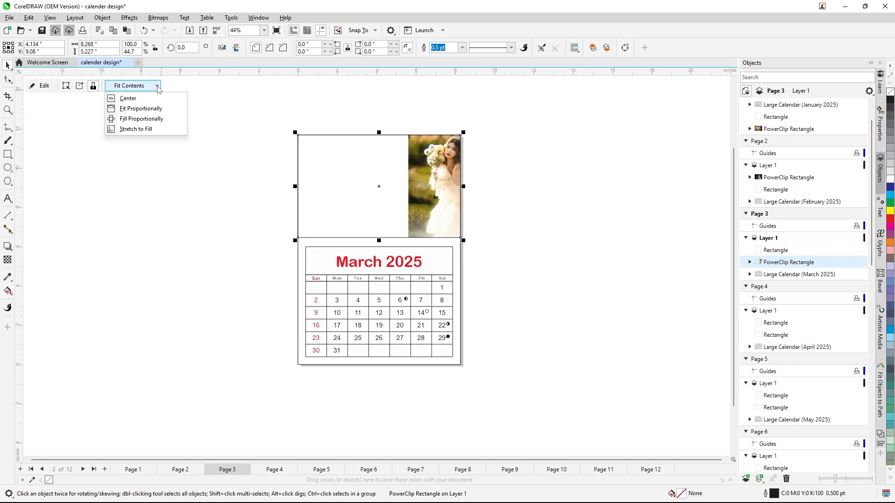
{"action": "left_click", "coordinate": [154, 122]}
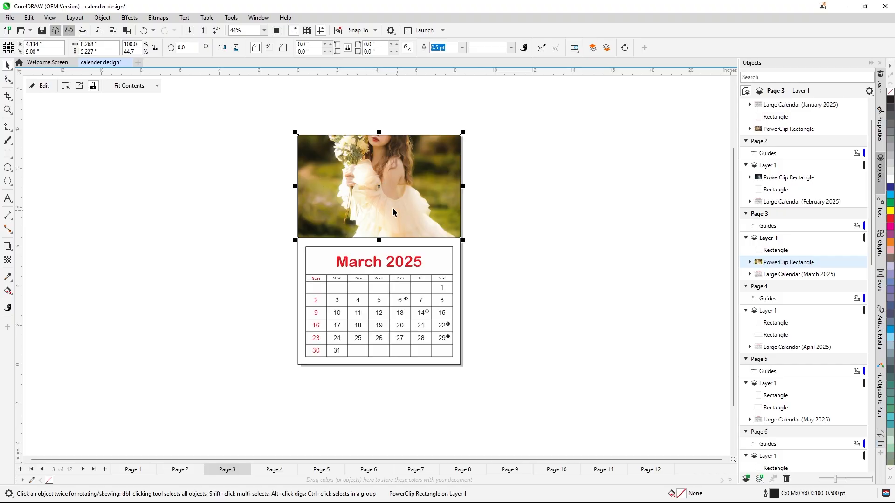
Try moving March's clipped photo down within its frame, and undo the move.
{"action": "left_click", "coordinate": [46, 87]}
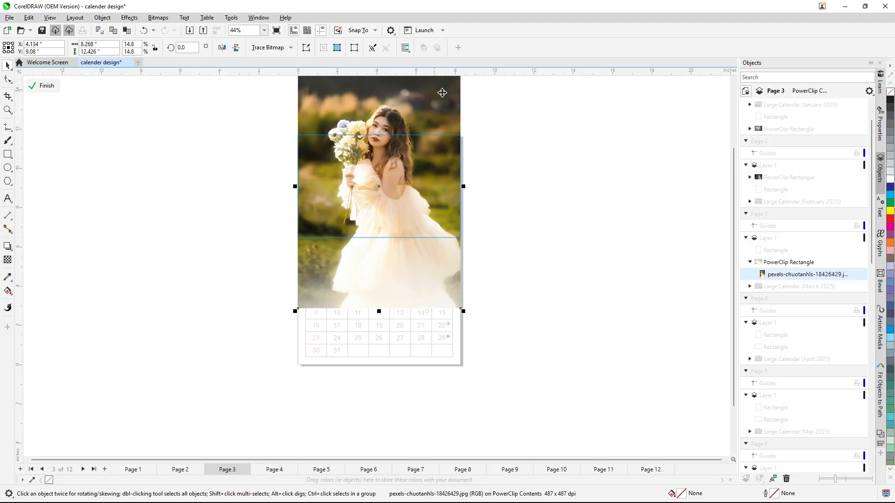
{"action": "left_click_drag", "start_coordinate": [443, 88], "coordinate": [444, 157]}
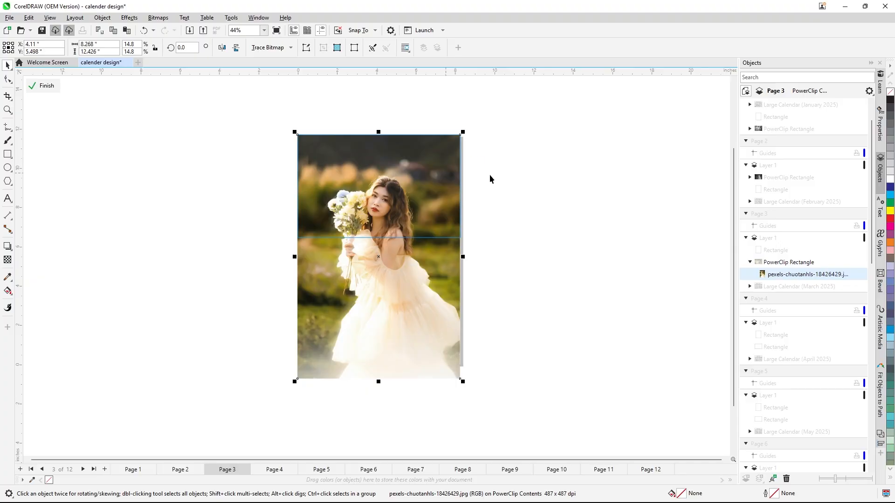
{"action": "key", "text": "ctrl+z"}
{"action": "key", "text": "ctrl+z"}
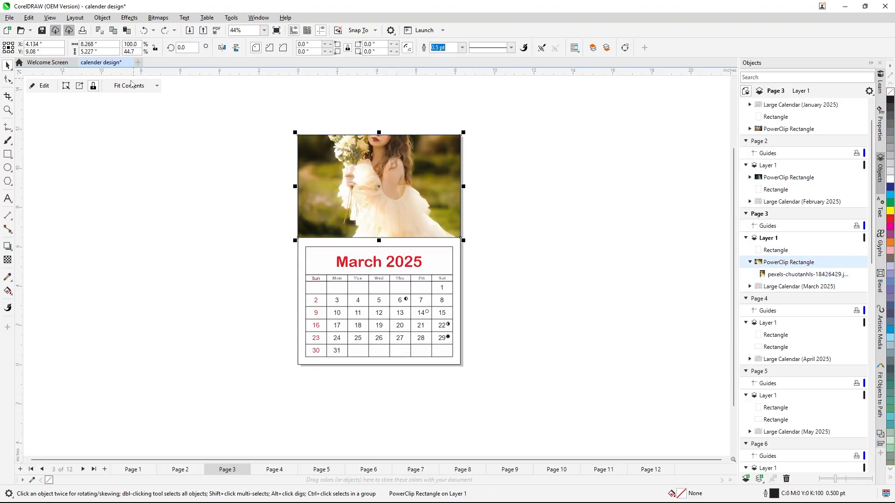
Edit March's PowerClip contents, moving the photo down about 3.7 inches to show the woman's face, and finish editing.
{"action": "left_click", "coordinate": [48, 89]}
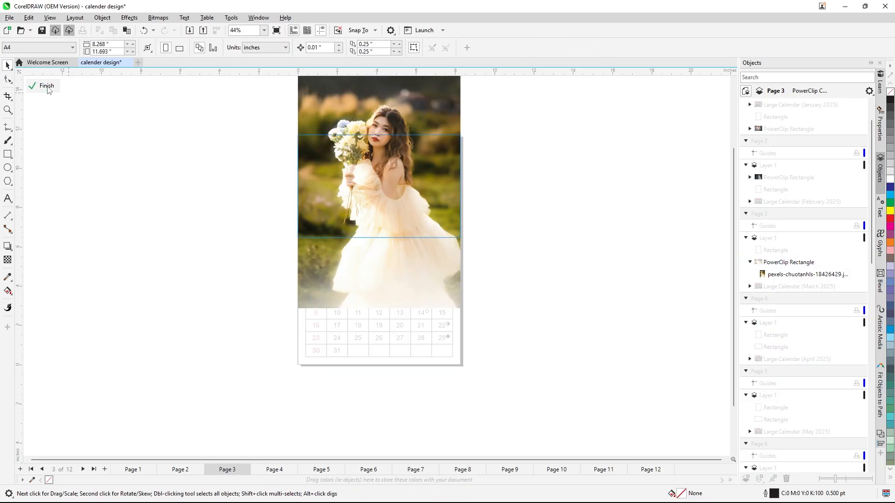
{"action": "left_click", "coordinate": [444, 85]}
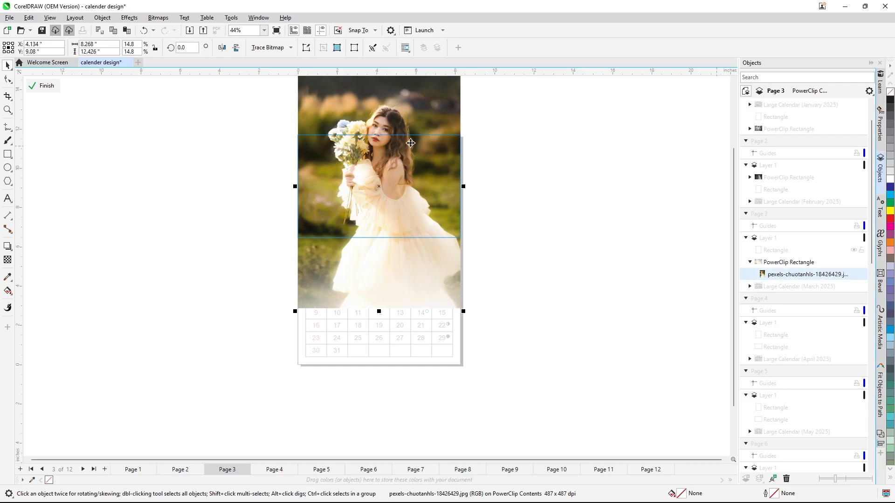
{"action": "left_click_drag", "start_coordinate": [425, 100], "coordinate": [425, 172]}
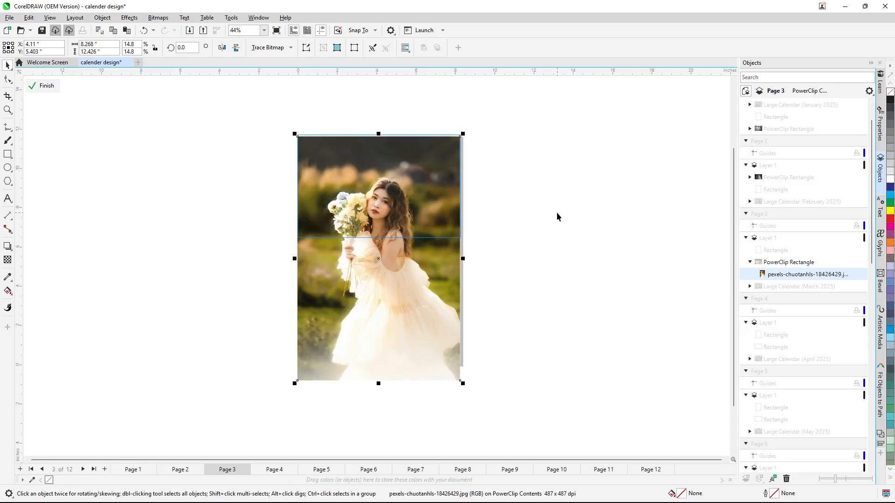
{"action": "left_click", "coordinate": [45, 86]}
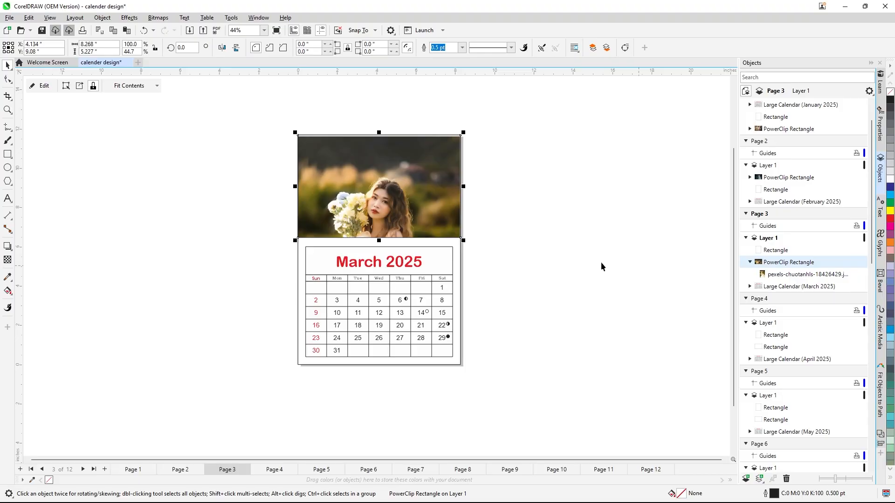
{"action": "left_click", "coordinate": [574, 241]}
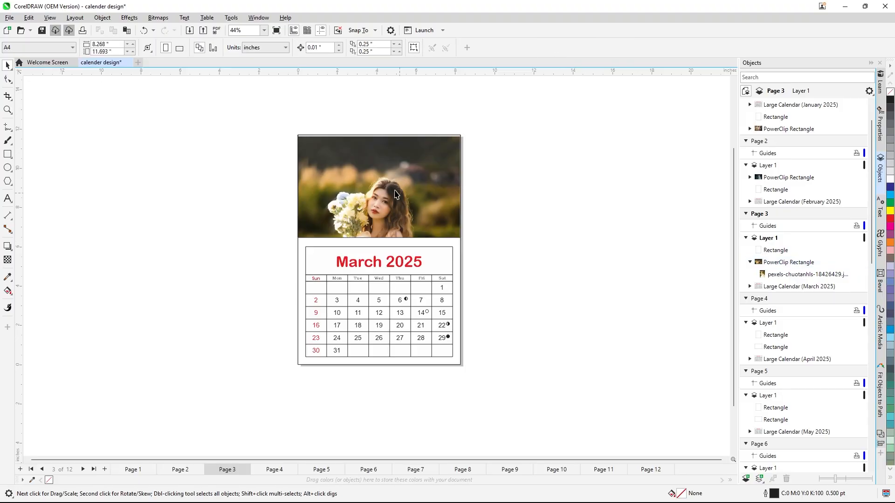
{"action": "left_click", "coordinate": [367, 182]}
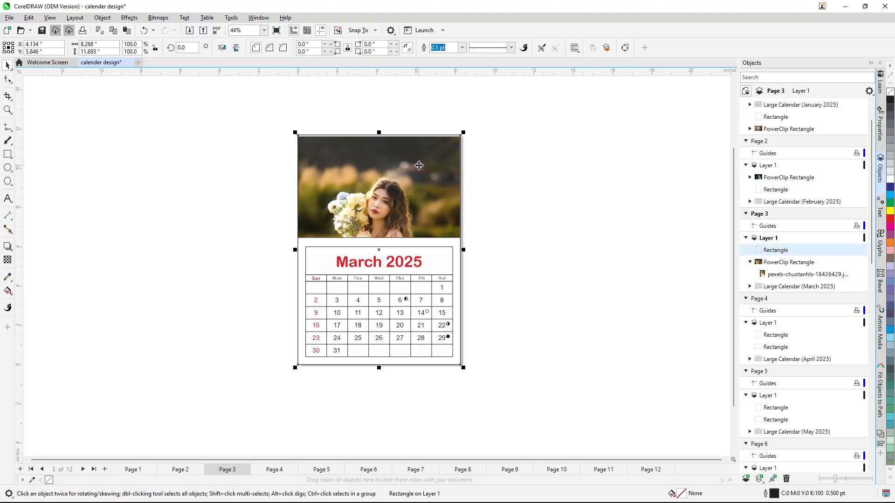
{"action": "left_click", "coordinate": [442, 163]}
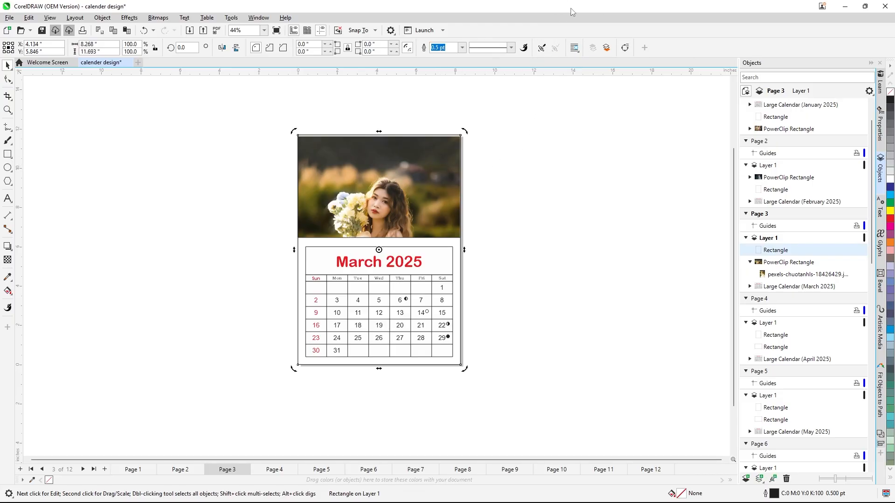
{"action": "left_click", "coordinate": [541, 109]}
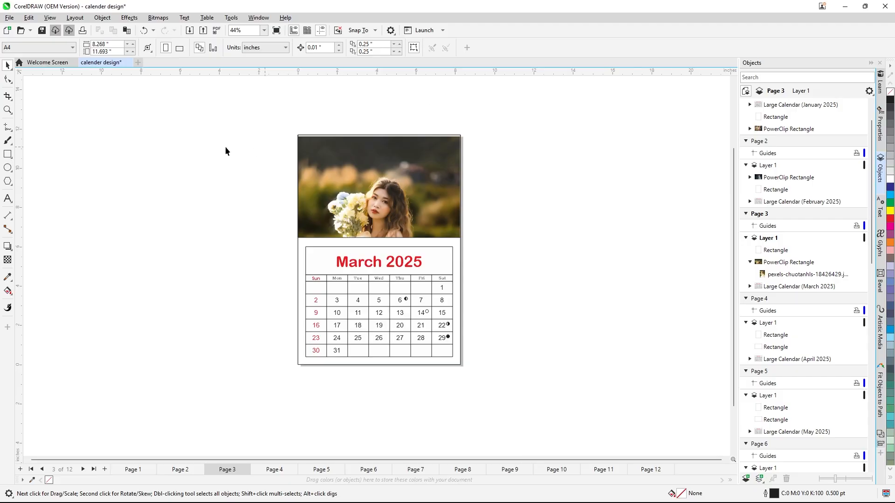
{"action": "left_click", "coordinate": [419, 190]}
{"action": "right_click", "coordinate": [429, 188]}
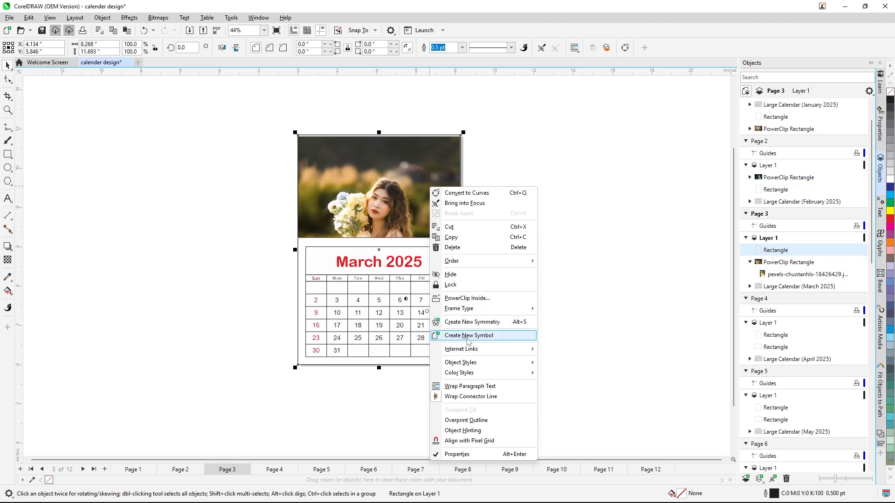
{"action": "left_click", "coordinate": [717, 221]}
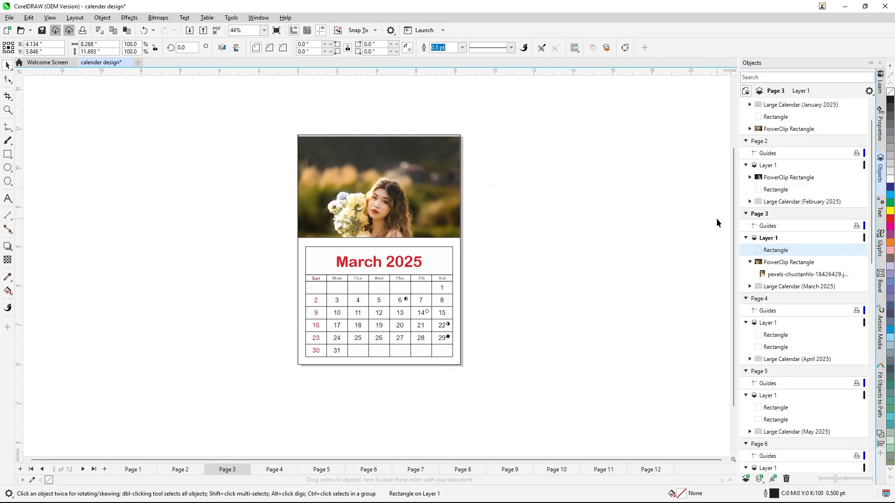
Edit March's PowerClip contents, moving the photo up about 1.9 inches within the frame, and finish editing.
{"action": "double_click", "coordinate": [408, 155]}
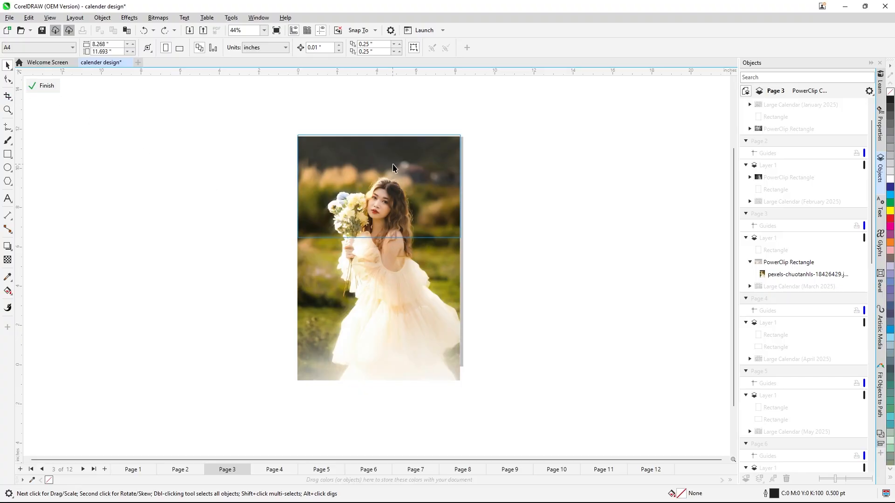
{"action": "left_click", "coordinate": [422, 147]}
{"action": "left_click_drag", "start_coordinate": [426, 166], "coordinate": [428, 149]}
{"action": "mouse_move", "coordinate": [427, 188]}
{"action": "left_mouse_down"}
{"action": "mouse_move", "coordinate": [426, 174]}
{"action": "mouse_move", "coordinate": [425, 184]}
{"action": "left_mouse_up"}
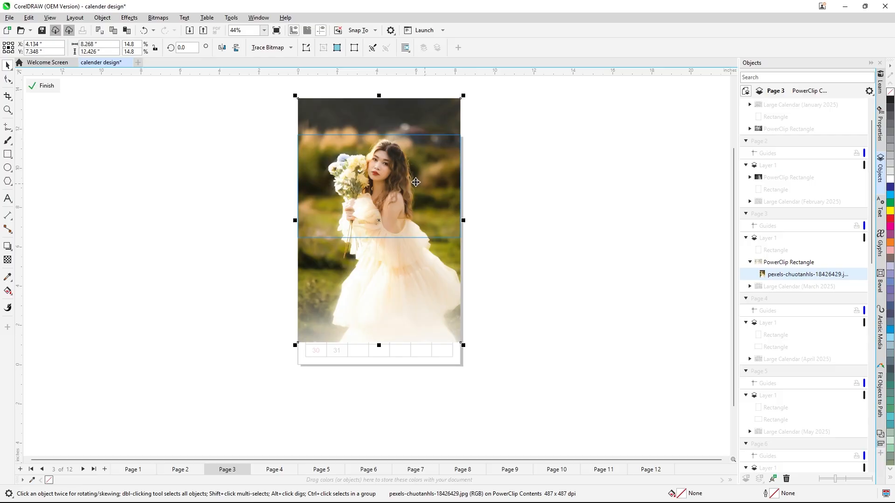
{"action": "left_click", "coordinate": [43, 86]}
{"action": "left_click", "coordinate": [485, 190]}
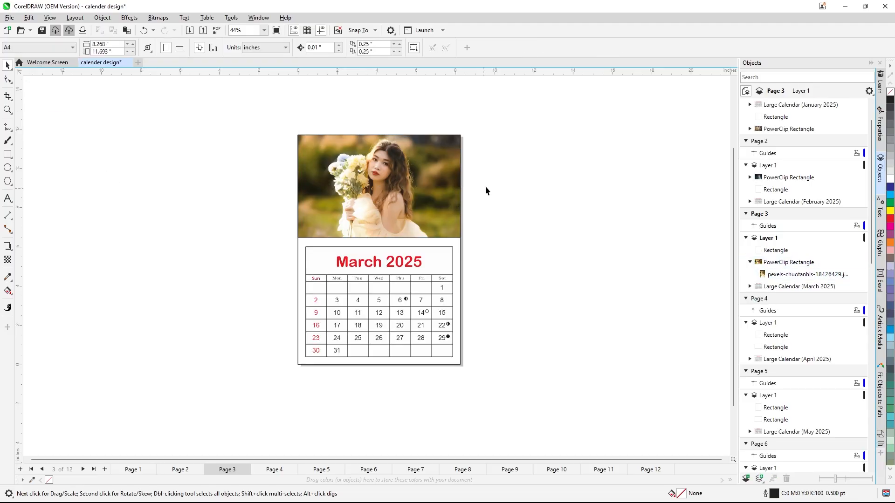
Import pexels-disha-sheta-596631-4010464.jpg onto Page 4 and place it about 4.65 by 6.97 inches, overlapping the right edge of April's upper frame.
{"action": "left_click", "coordinate": [271, 471]}
{"action": "right_click", "coordinate": [559, 186]}
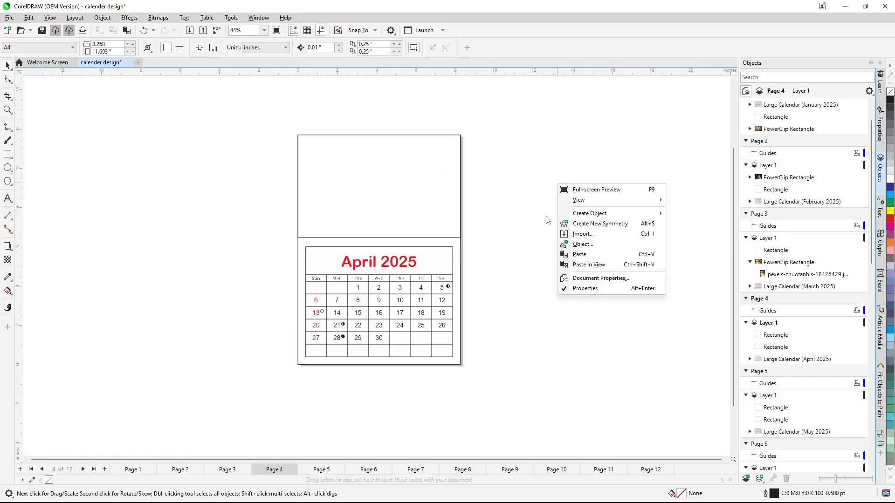
{"action": "left_click", "coordinate": [583, 234]}
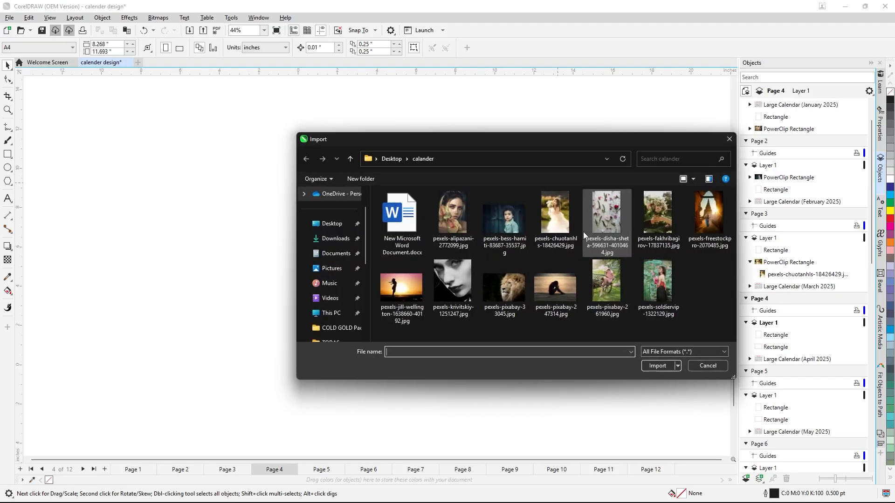
{"action": "left_click", "coordinate": [607, 227]}
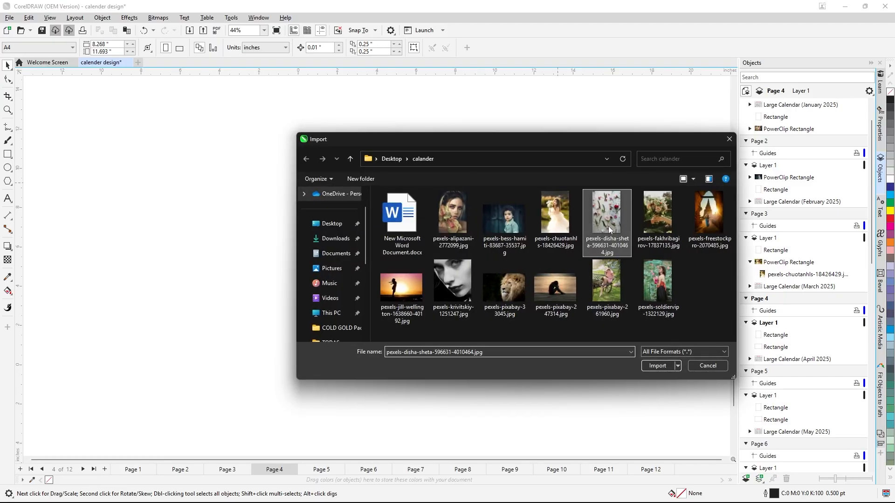
{"action": "left_click", "coordinate": [662, 368]}
{"action": "left_click_drag", "start_coordinate": [401, 112], "coordinate": [508, 253]}
Try PowerClipping the flower photo inside April's page-sized rectangle and fitting it with Fill Proportionally.
{"action": "left_click", "coordinate": [455, 182]}
{"action": "right_click", "coordinate": [457, 176]}
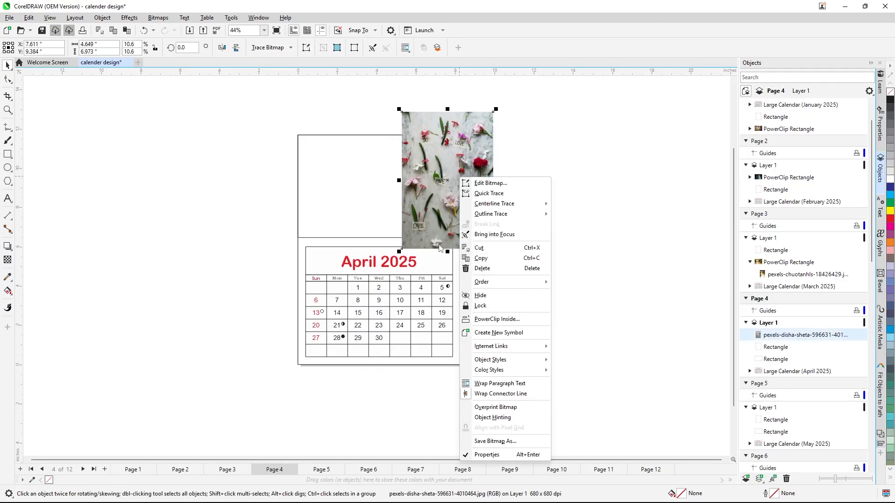
{"action": "left_click", "coordinate": [483, 322]}
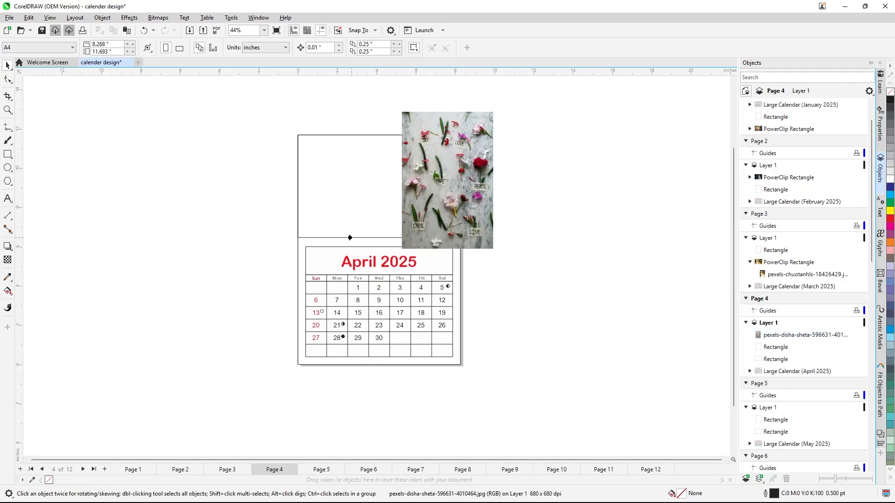
{"action": "left_click", "coordinate": [355, 236]}
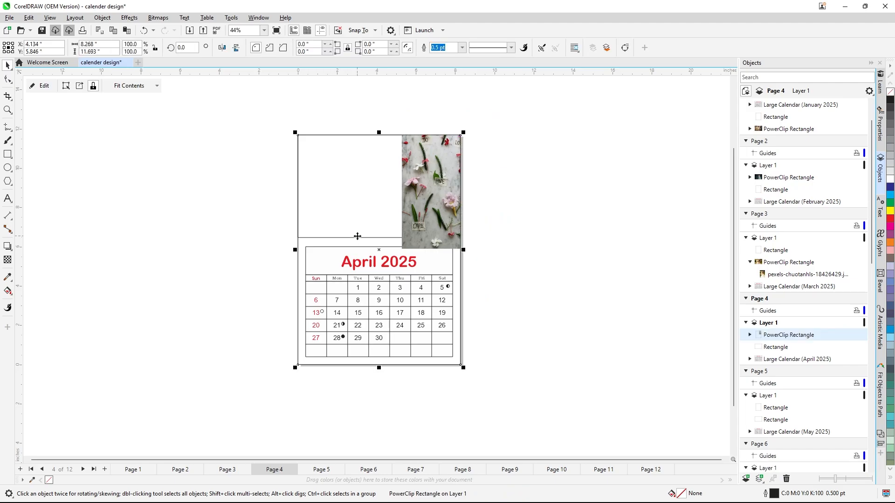
{"action": "left_click", "coordinate": [157, 86]}
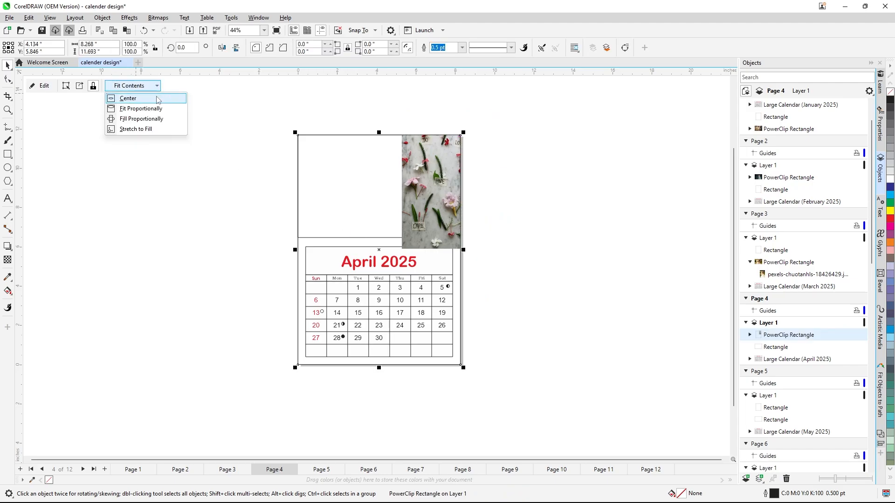
{"action": "left_click", "coordinate": [153, 120]}
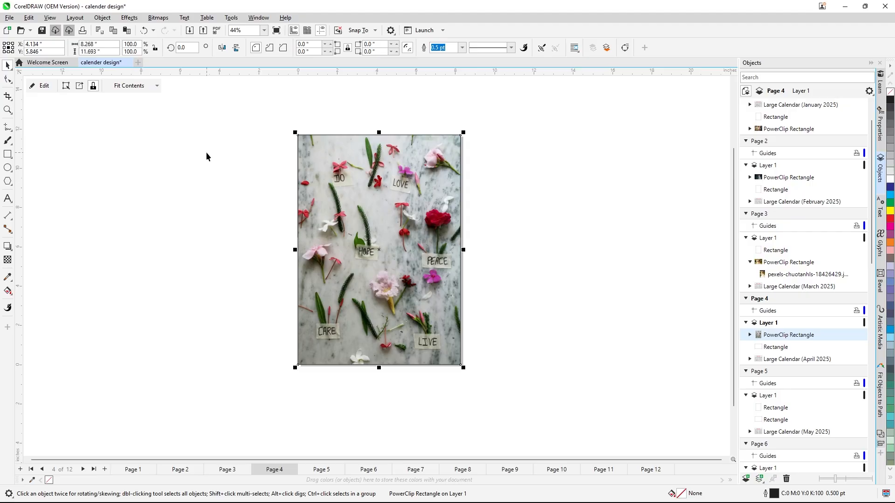
Reapply Fill Proportionally to the page-sized PowerClip on Page 4, and undo the fitting.
{"action": "left_click", "coordinate": [157, 86]}
{"action": "left_click", "coordinate": [144, 118]}
{"action": "left_click", "coordinate": [189, 147]}
{"action": "key", "text": "ctrl+z"}
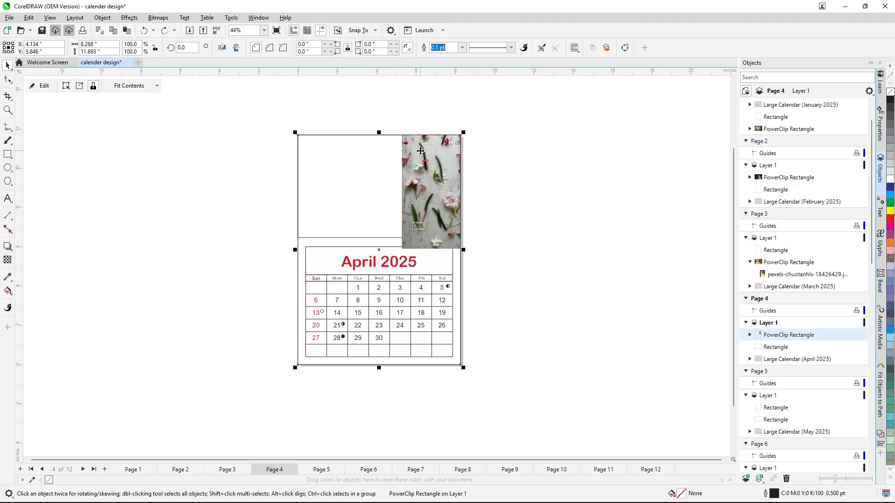
Try Fill Proportionally once more on the page-sized PowerClip, and undo both the fitting and the PowerClip.
{"action": "left_click", "coordinate": [158, 86]}
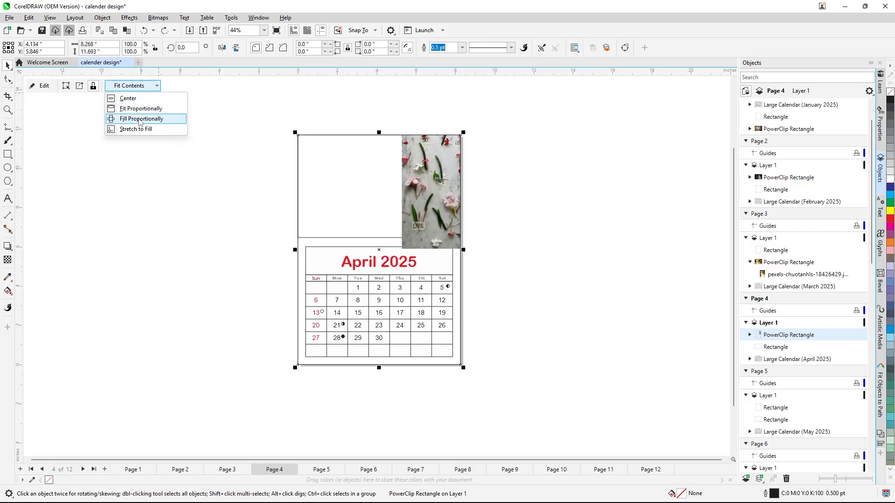
{"action": "left_click", "coordinate": [140, 120]}
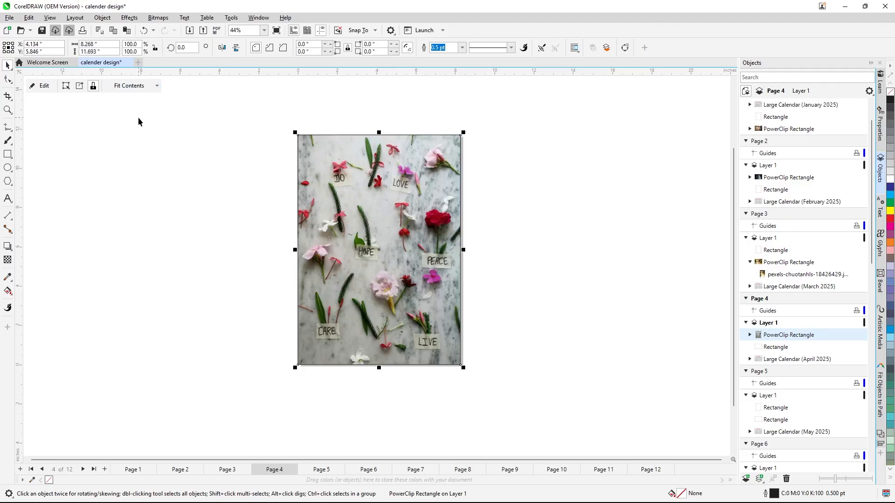
{"action": "left_click", "coordinate": [476, 190]}
{"action": "key", "text": "ctrl+z"}
{"action": "key", "text": "ctrl+z"}
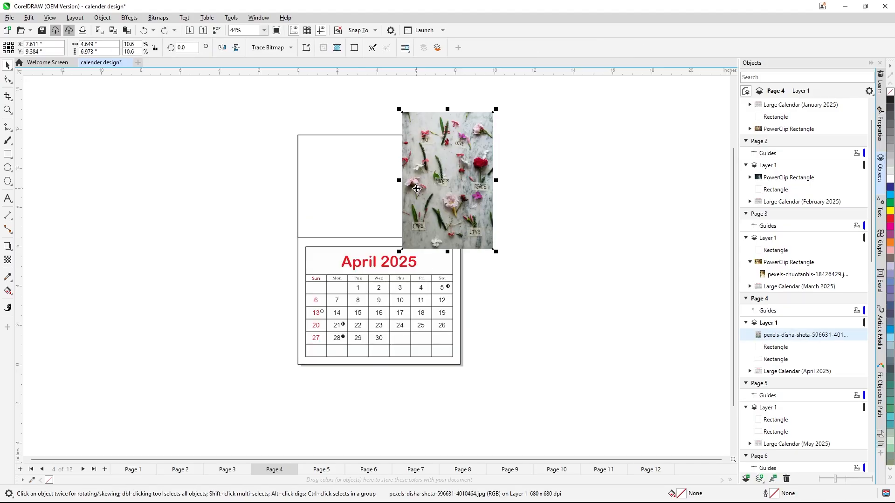
PowerClip the flower photo inside the shorter rectangle above the April calendar and fit it with Fill Proportionally.
{"action": "left_click", "coordinate": [530, 178]}
{"action": "left_click", "coordinate": [475, 130]}
{"action": "right_click", "coordinate": [475, 129]}
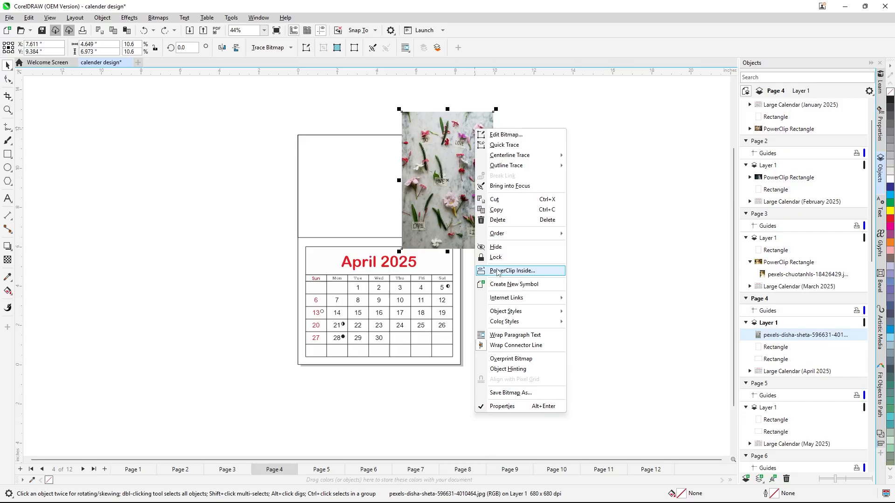
{"action": "left_click", "coordinate": [512, 271]}
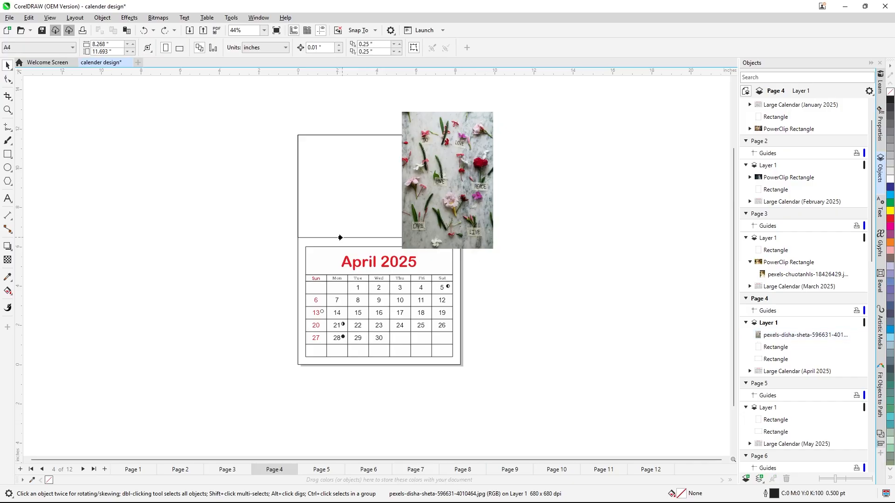
{"action": "left_click", "coordinate": [340, 238]}
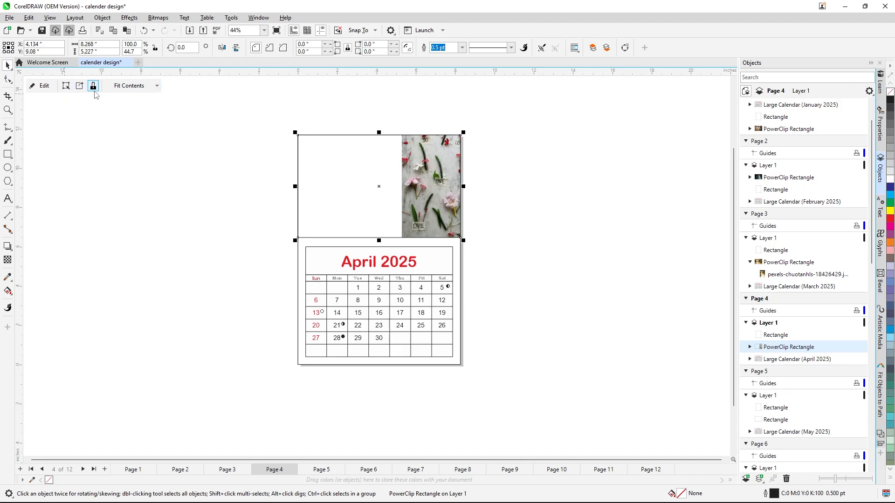
{"action": "left_click", "coordinate": [157, 87]}
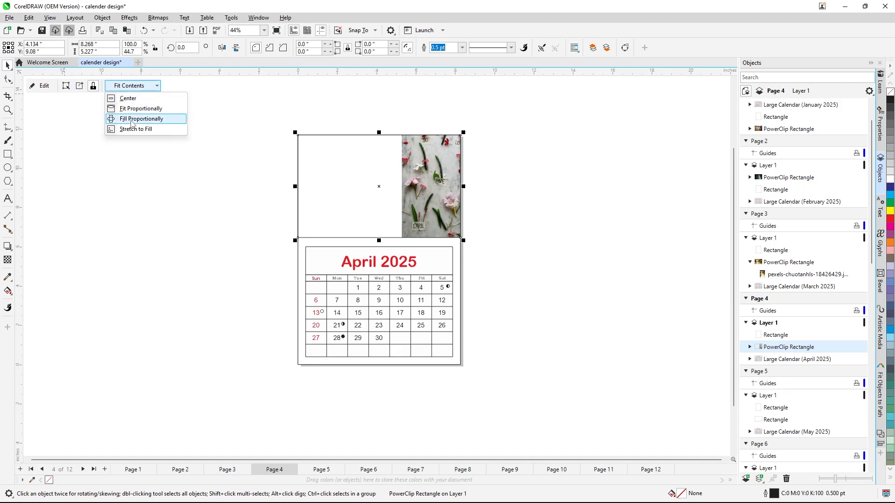
{"action": "left_click", "coordinate": [131, 122]}
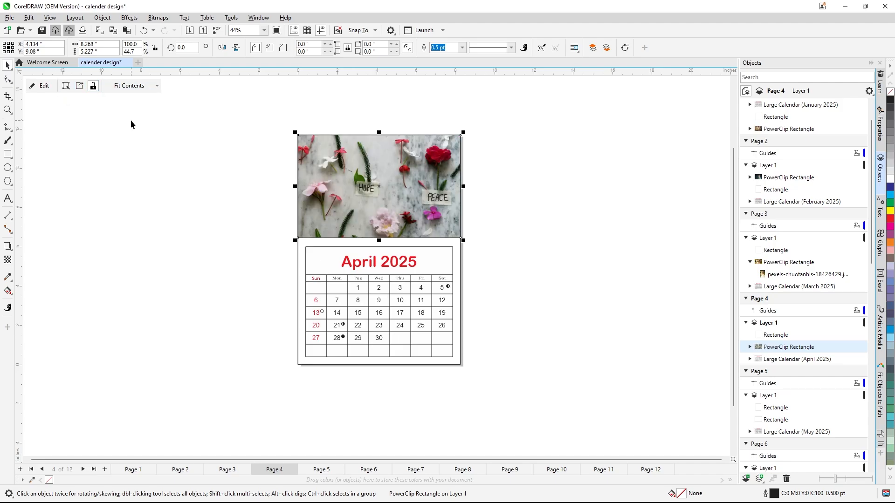
{"action": "left_click", "coordinate": [173, 172]}
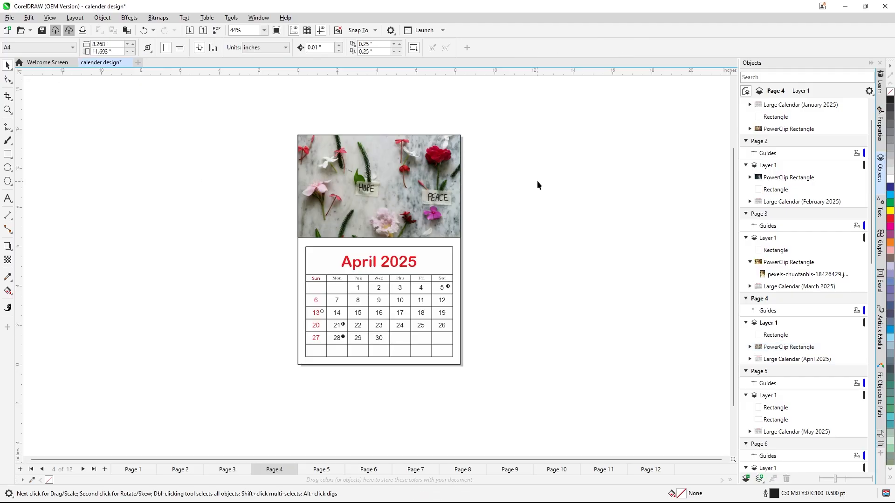
Import pexels-fakhribagirov-17837135.jpg onto Page 5 at its default size, overlapping the empty picture area above the May 2025 calendar.
{"action": "right_click", "coordinate": [548, 175]}
{"action": "key", "text": "Escape"}
{"action": "left_click", "coordinate": [320, 470]}
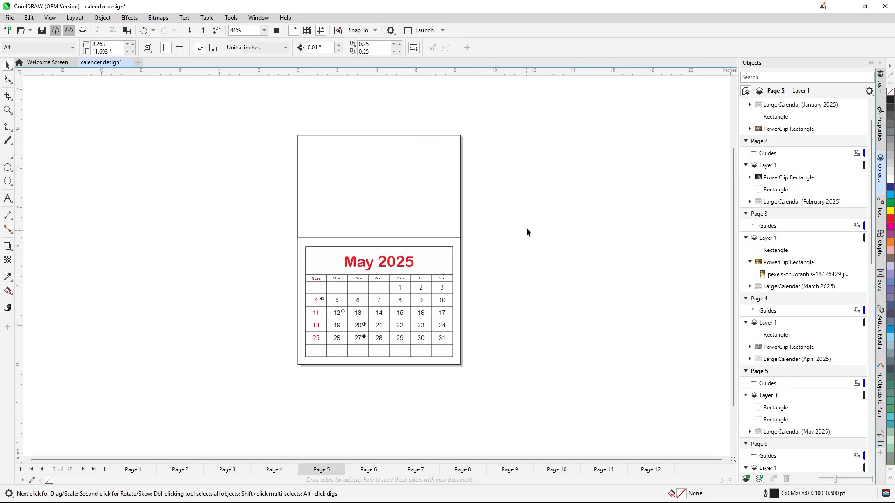
{"action": "right_click", "coordinate": [539, 198]}
{"action": "left_click", "coordinate": [562, 244]}
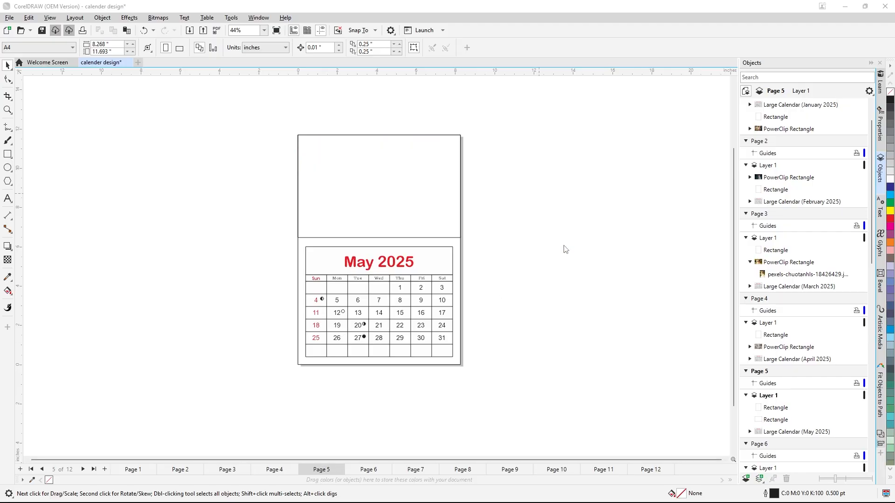
{"action": "left_click", "coordinate": [654, 219]}
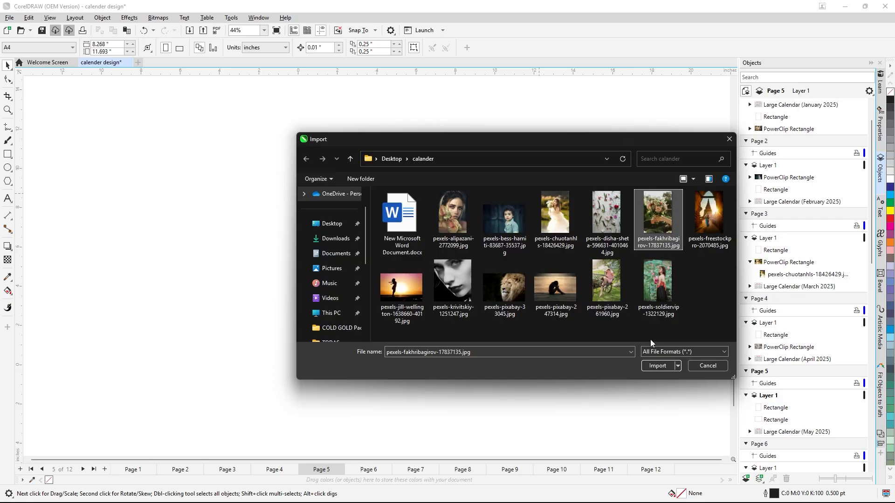
{"action": "left_click", "coordinate": [657, 366]}
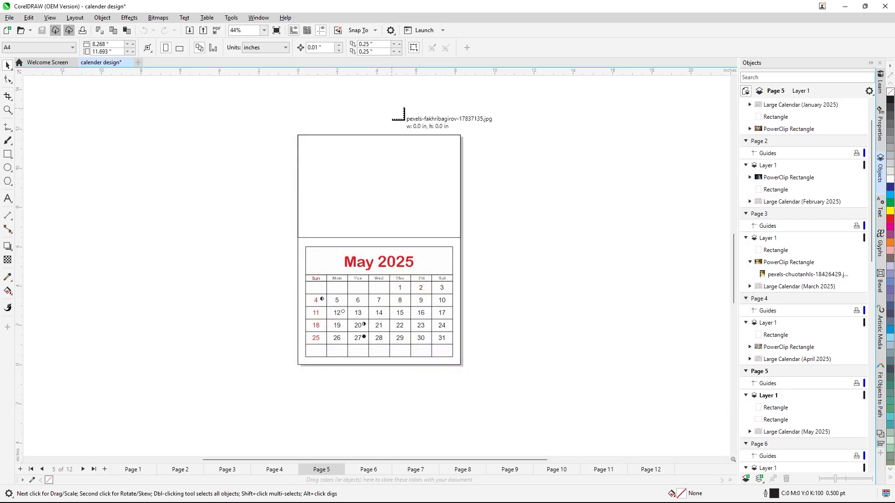
{"action": "left_click", "coordinate": [392, 108]}
{"action": "left_click", "coordinate": [563, 241]}
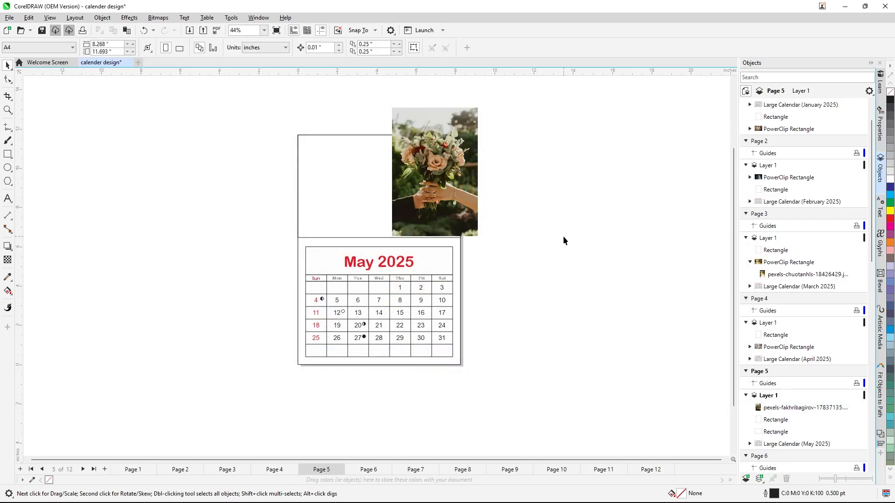
Try to PowerClip the bouquet photo inside the page-size rectangle and fill it proportionally.
{"action": "left_click", "coordinate": [463, 145]}
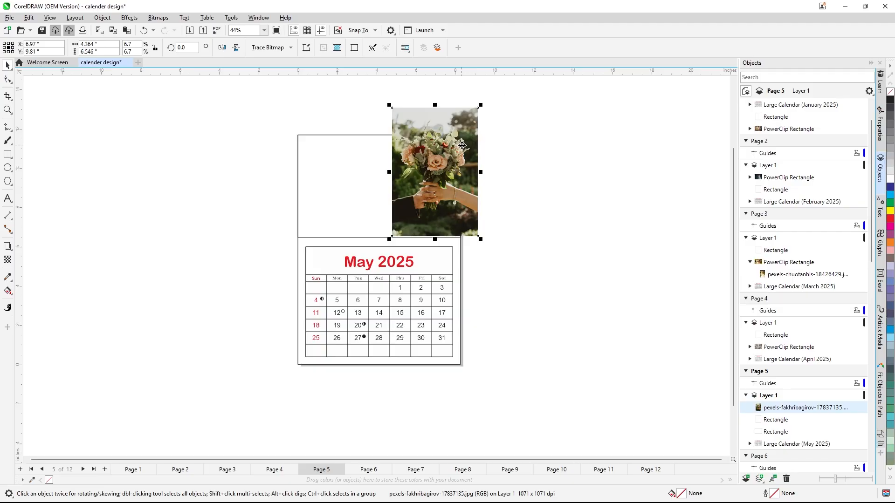
{"action": "right_click", "coordinate": [461, 146]}
{"action": "left_click", "coordinate": [351, 241]}
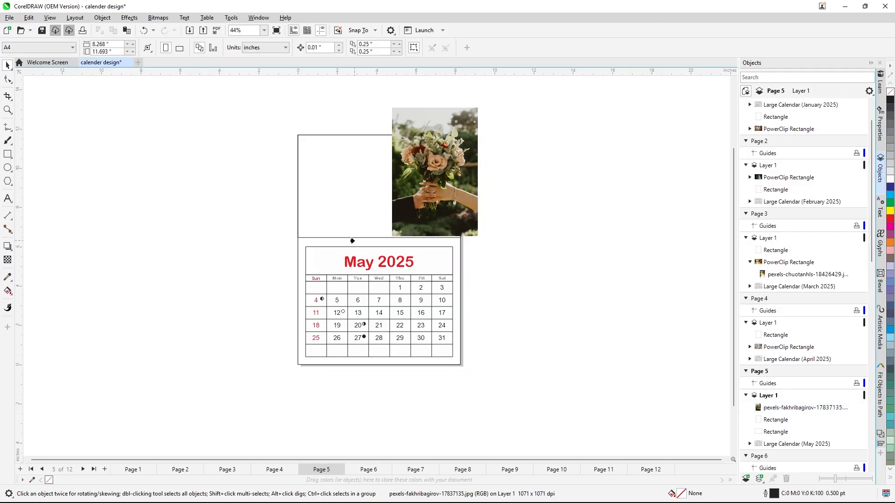
{"action": "left_click_drag", "start_coordinate": [354, 237], "coordinate": [357, 237]}
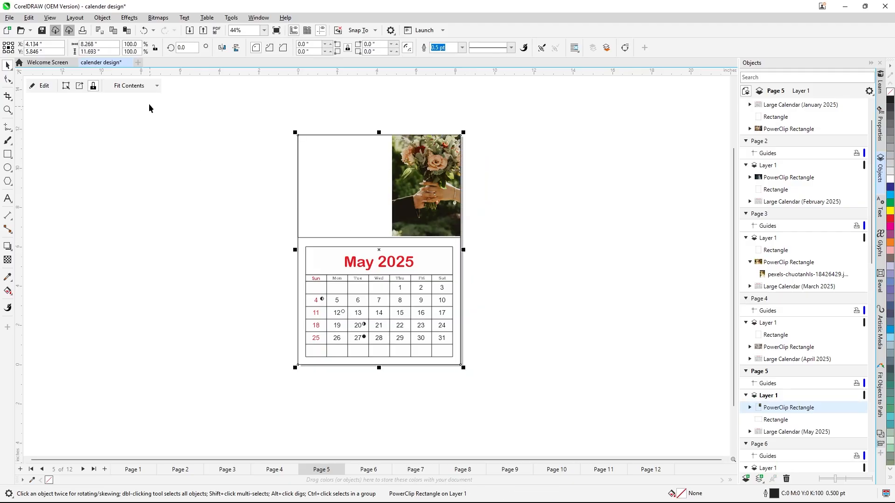
{"action": "left_click", "coordinate": [156, 86]}
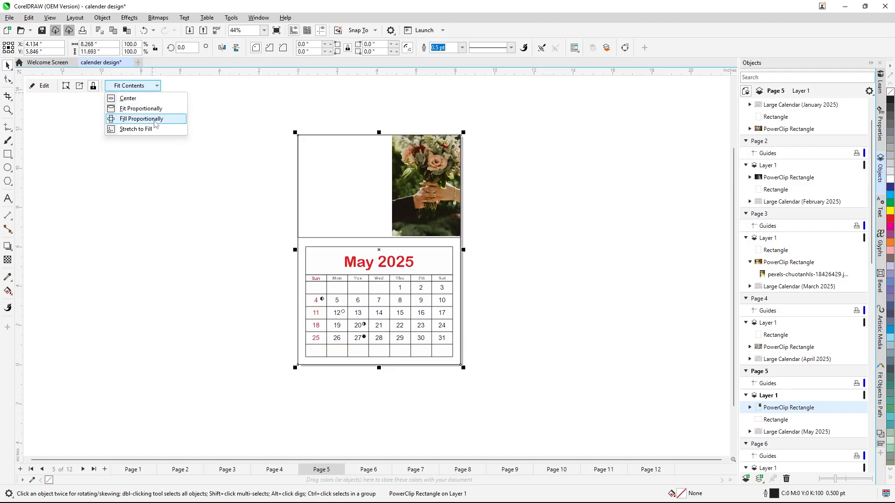
{"action": "left_click", "coordinate": [142, 119]}
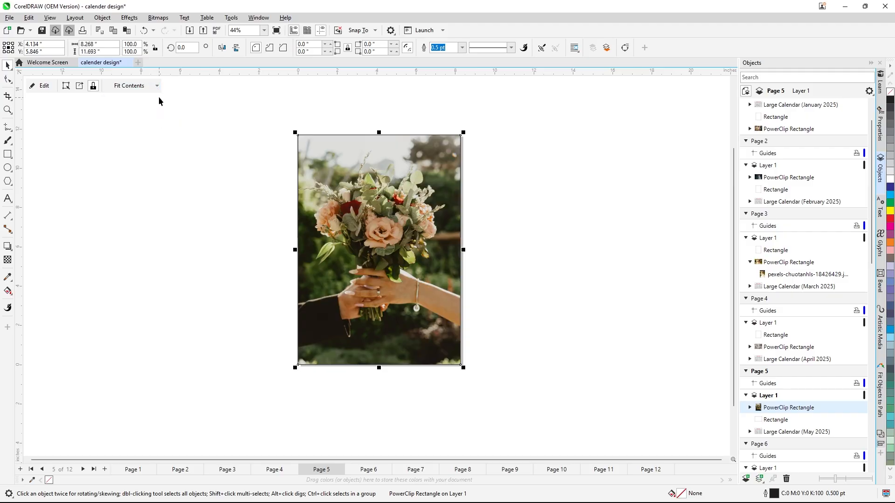
Undo the proportional fill and try Fill Proportionally again on the page-size PowerClip frame.
{"action": "left_click", "coordinate": [192, 98]}
{"action": "key", "text": "ctrl+z"}
{"action": "left_click", "coordinate": [210, 120]}
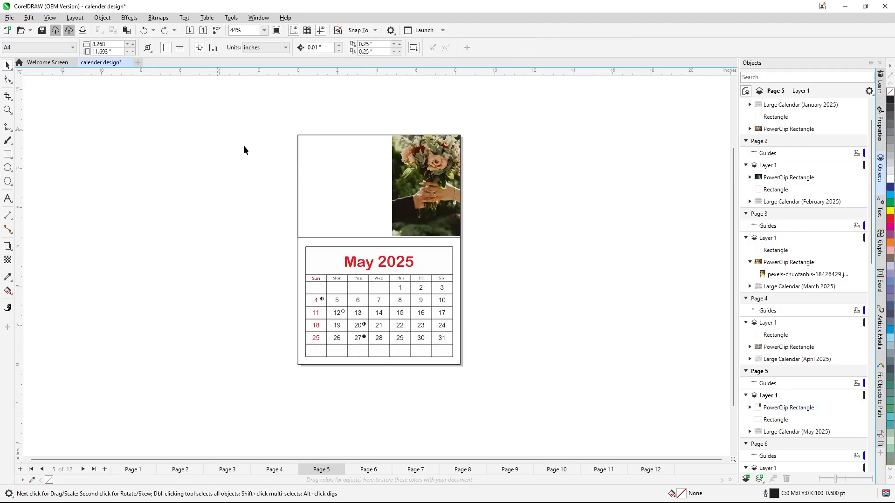
{"action": "left_click", "coordinate": [419, 144]}
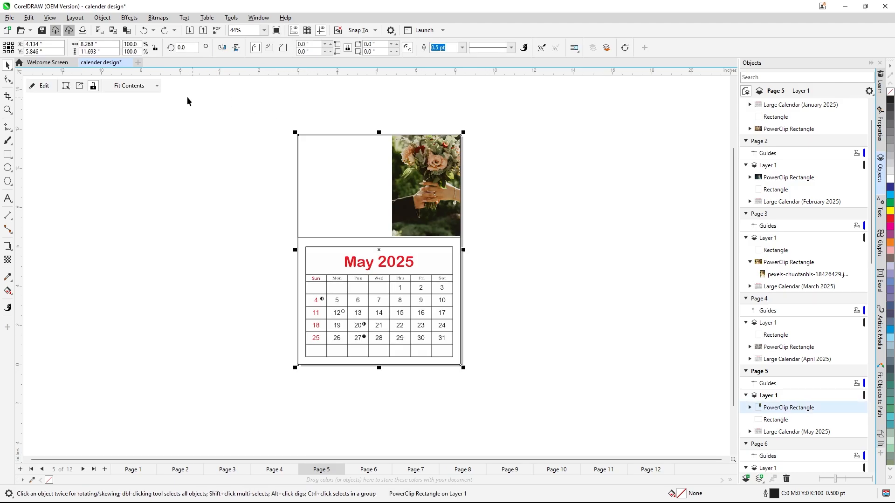
{"action": "left_click", "coordinate": [156, 86]}
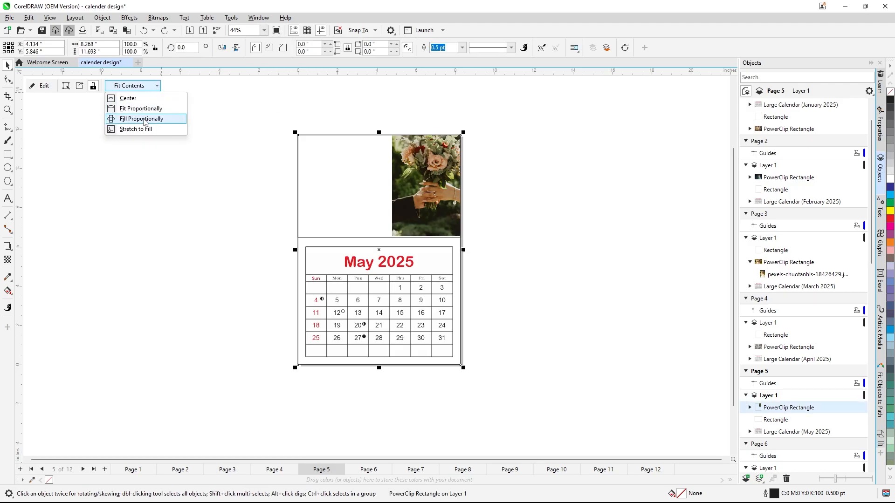
{"action": "left_click", "coordinate": [144, 119]}
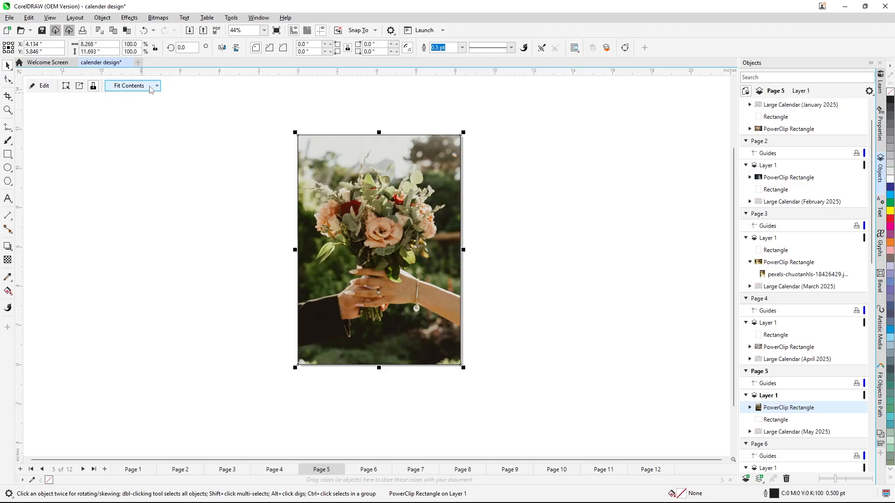
{"action": "left_click", "coordinate": [150, 89]}
{"action": "left_click", "coordinate": [151, 120]}
Undo the proportional fill and the PowerClip of the bouquet photo in the page-size rectangle.
{"action": "key", "text": "ctrl+z"}
{"action": "key", "text": "ctrl+z"}
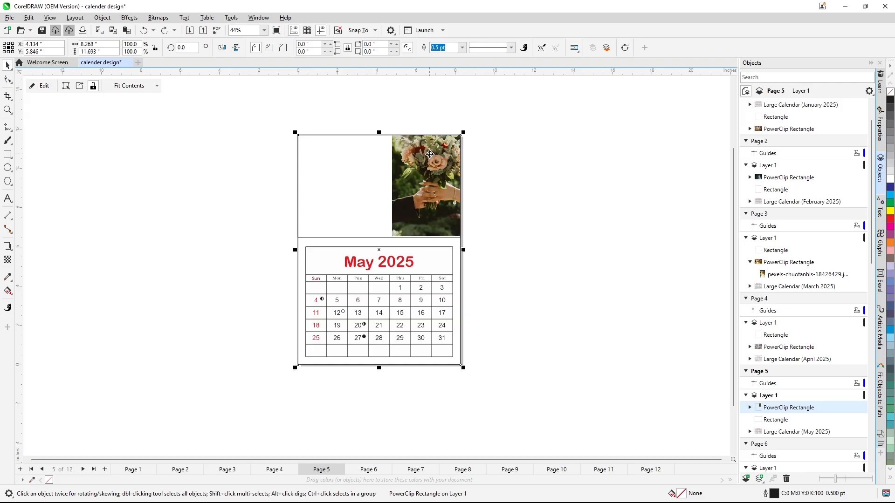
{"action": "key", "text": "ctrl+z"}
{"action": "left_click", "coordinate": [555, 175]}
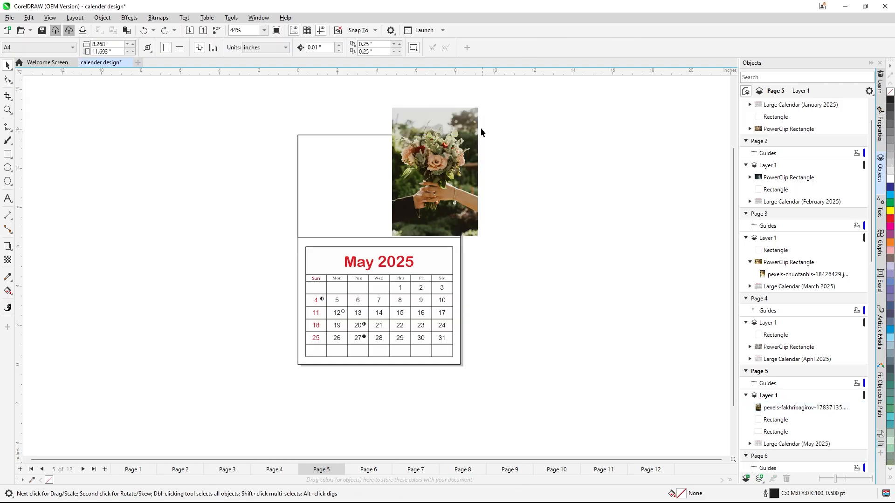
PowerClip the bouquet photo inside the half-page picture rectangle above the May 2025 calendar.
{"action": "left_click", "coordinate": [467, 117]}
{"action": "right_click", "coordinate": [468, 117]}
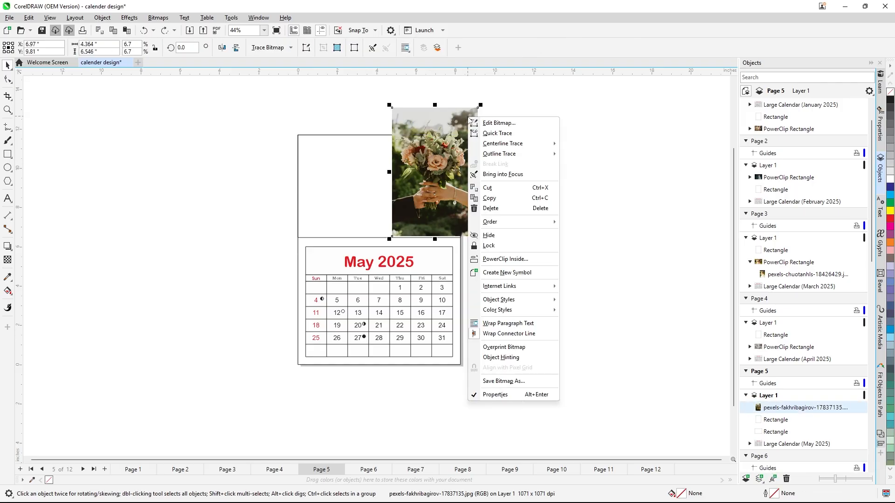
{"action": "left_click", "coordinate": [495, 260]}
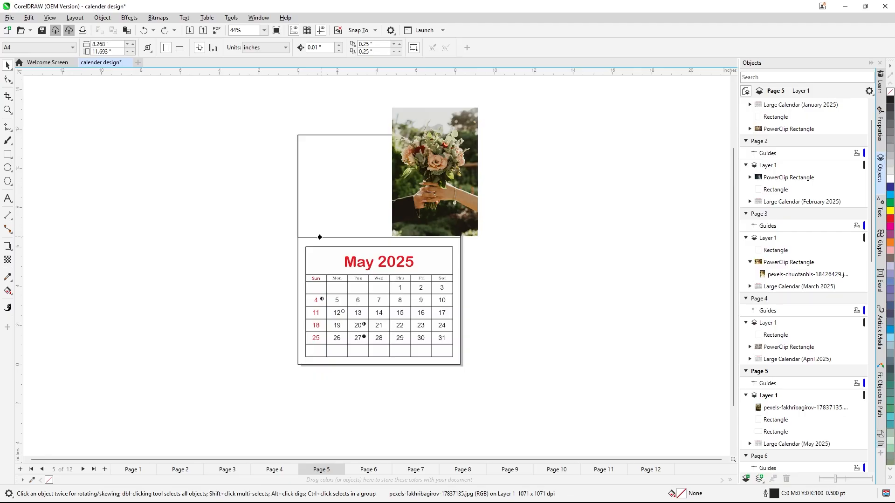
{"action": "left_click", "coordinate": [324, 238]}
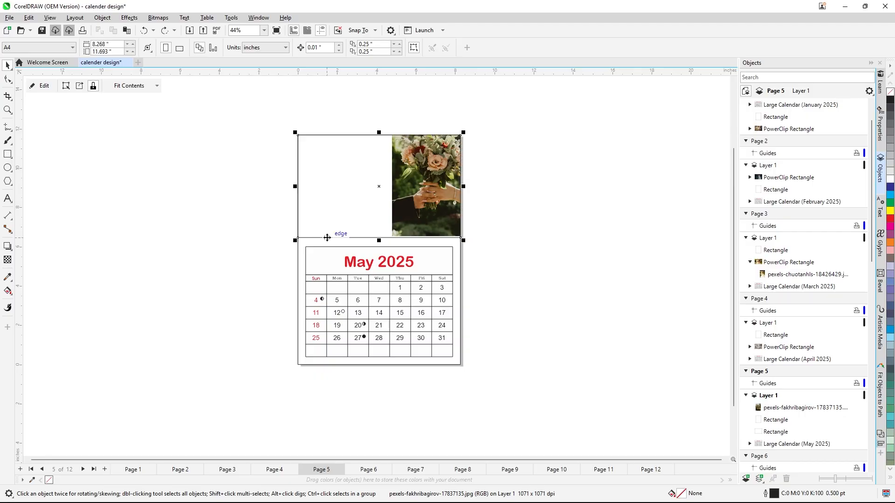
Try Fill Proportionally on the May picture frame's contents, and undo it.
{"action": "left_click", "coordinate": [157, 87]}
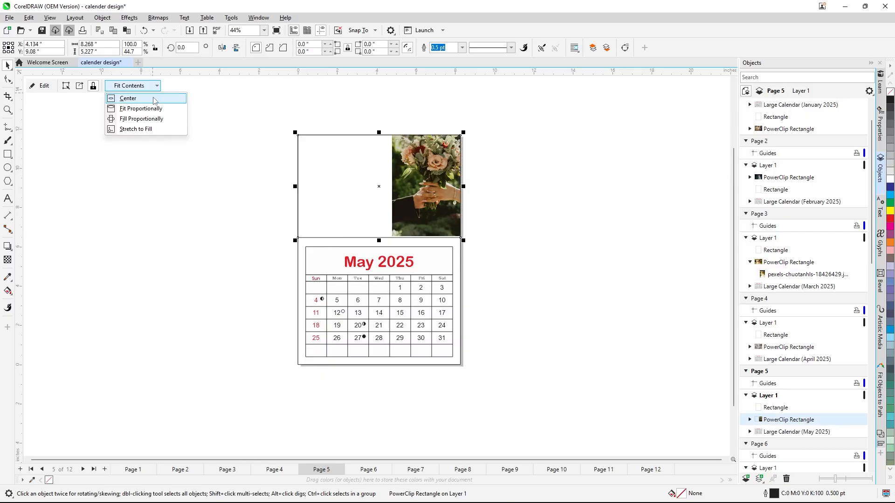
{"action": "left_click", "coordinate": [138, 120]}
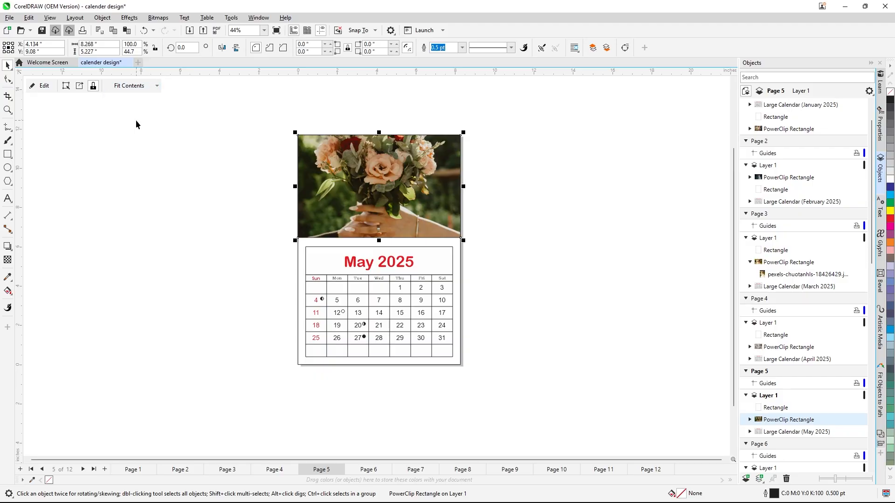
{"action": "left_click", "coordinate": [181, 198]}
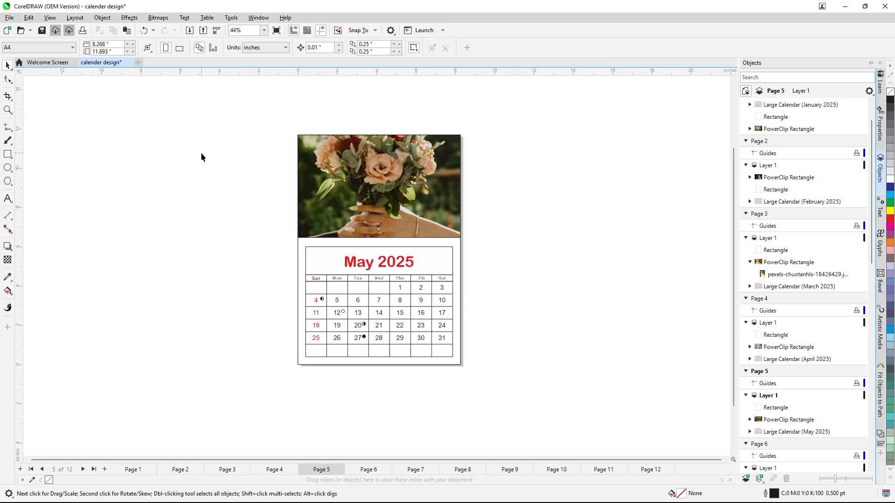
{"action": "left_click", "coordinate": [385, 173]}
{"action": "key", "text": "ctrl+z"}
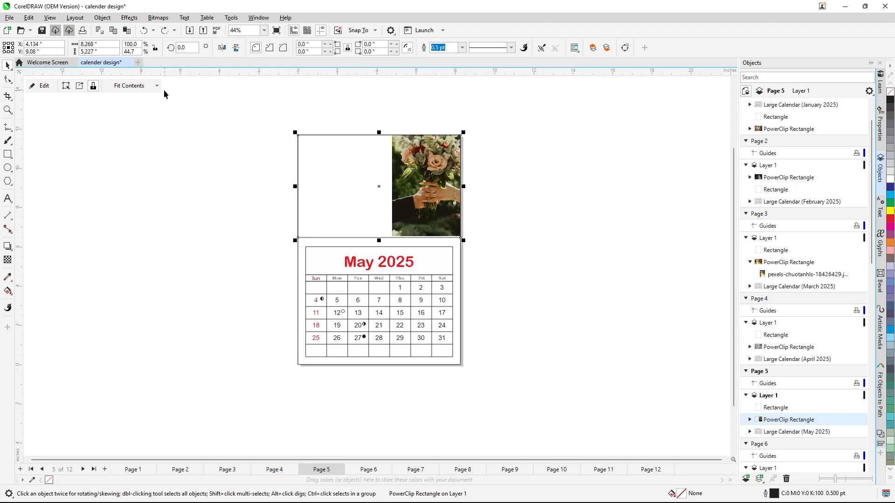
Edit the May picture frame's contents, moving the bouquet photo to about X 5.595", Y 9.407", and finish editing.
{"action": "left_click", "coordinate": [44, 88]}
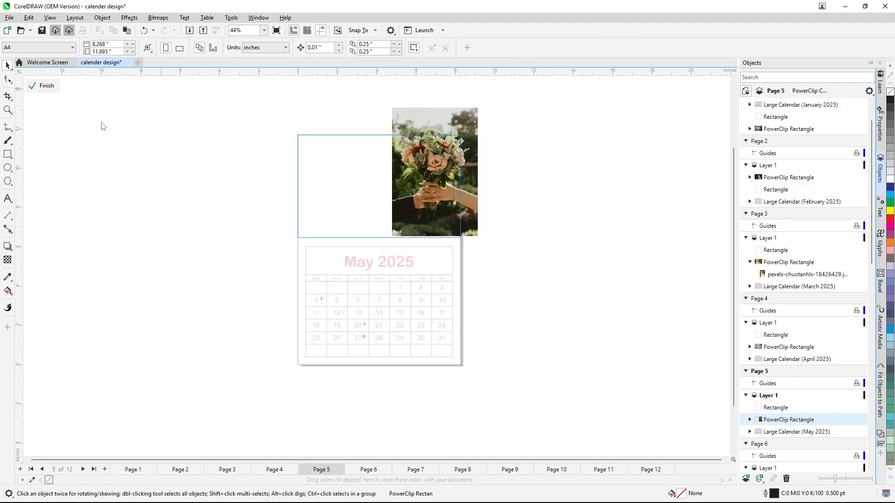
{"action": "left_click", "coordinate": [465, 123]}
{"action": "left_click_drag", "start_coordinate": [463, 123], "coordinate": [437, 127]}
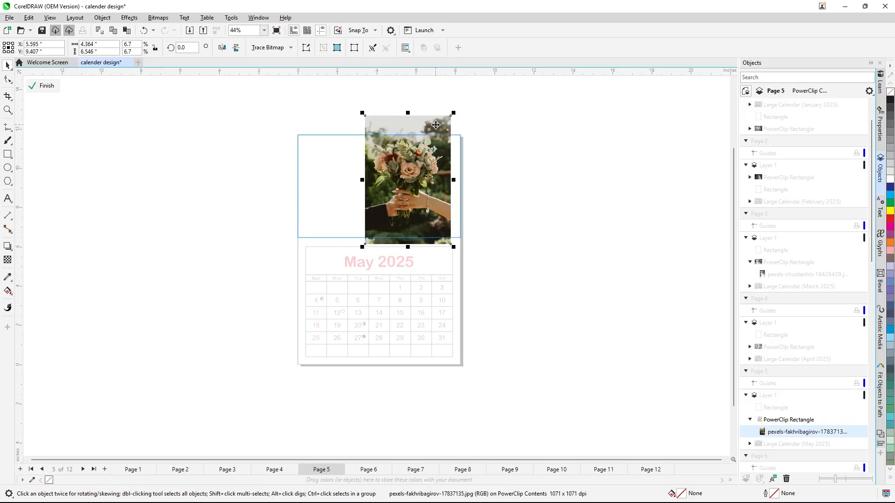
{"action": "left_click", "coordinate": [132, 121]}
{"action": "left_click", "coordinate": [47, 86]}
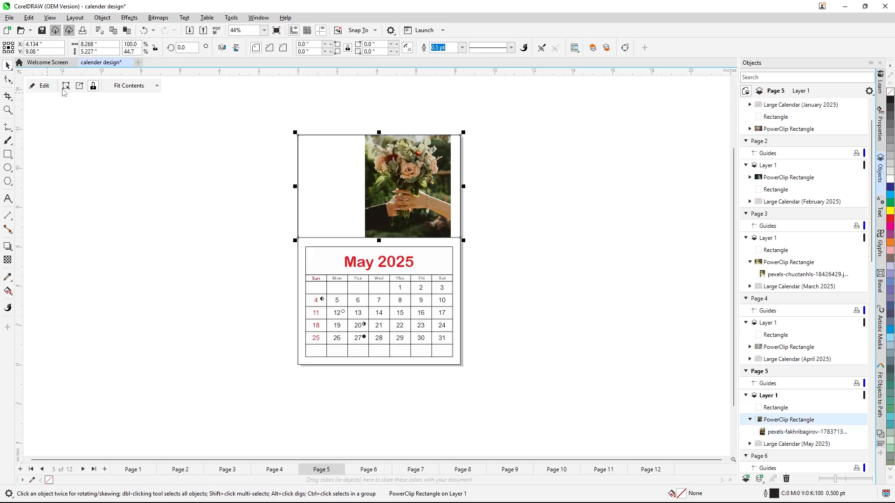
Fill the May picture frame proportionally with the bouquet photo, and move the photo up inside it to about X 4.205", Y 10.289".
{"action": "left_click", "coordinate": [157, 86]}
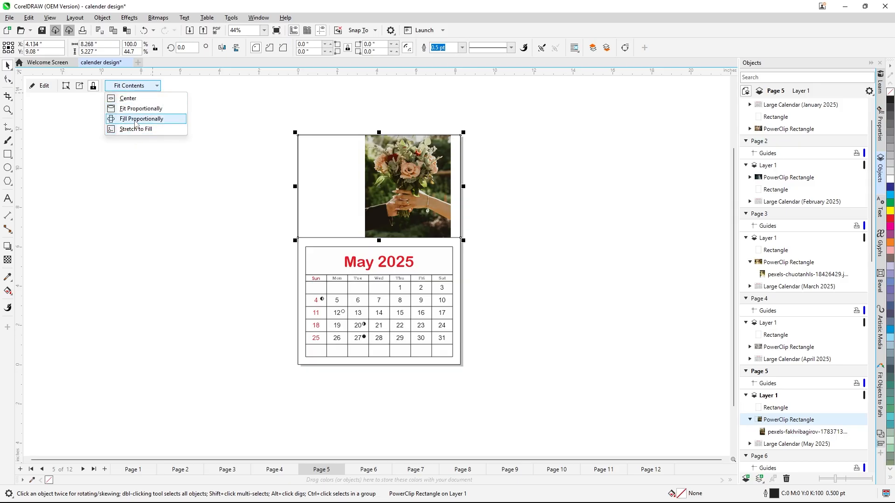
{"action": "left_click", "coordinate": [136, 120]}
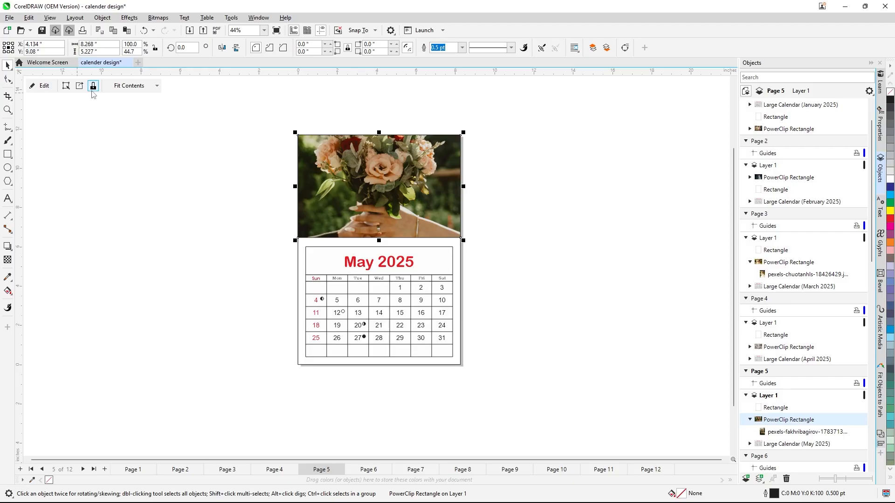
{"action": "left_click", "coordinate": [44, 86]}
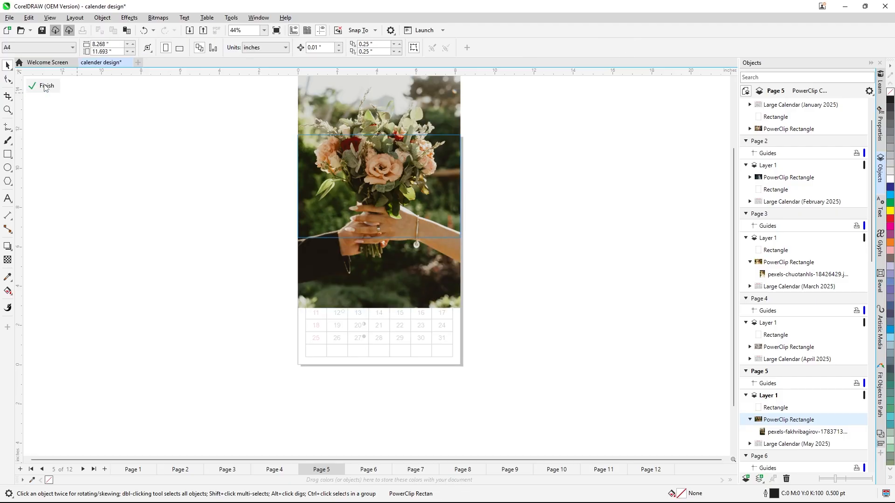
{"action": "left_click", "coordinate": [402, 104]}
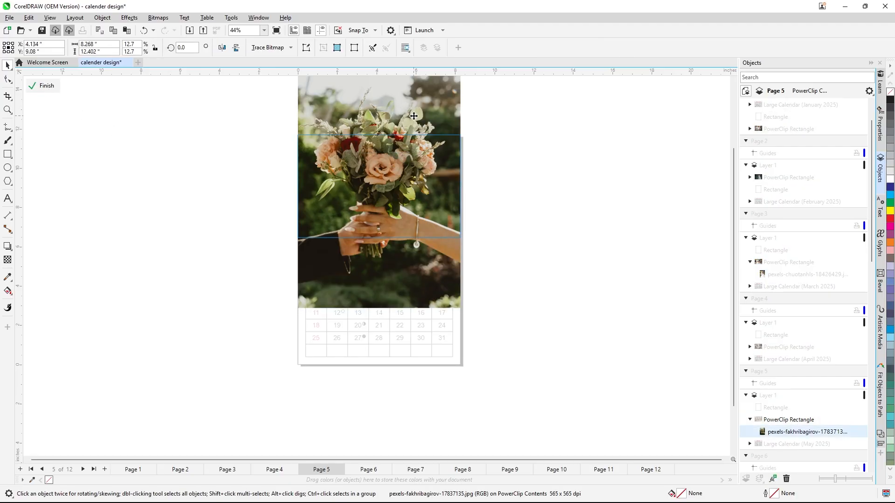
{"action": "left_click_drag", "start_coordinate": [414, 115], "coordinate": [421, 92]}
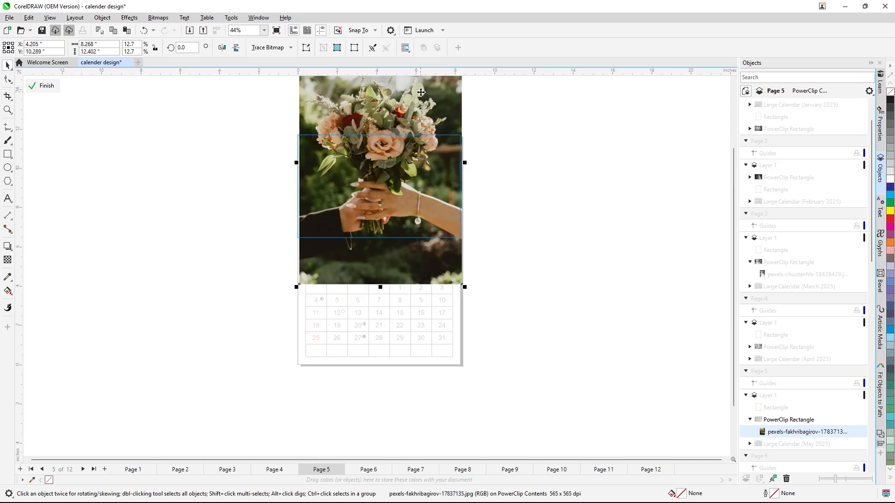
{"action": "left_click", "coordinate": [47, 86]}
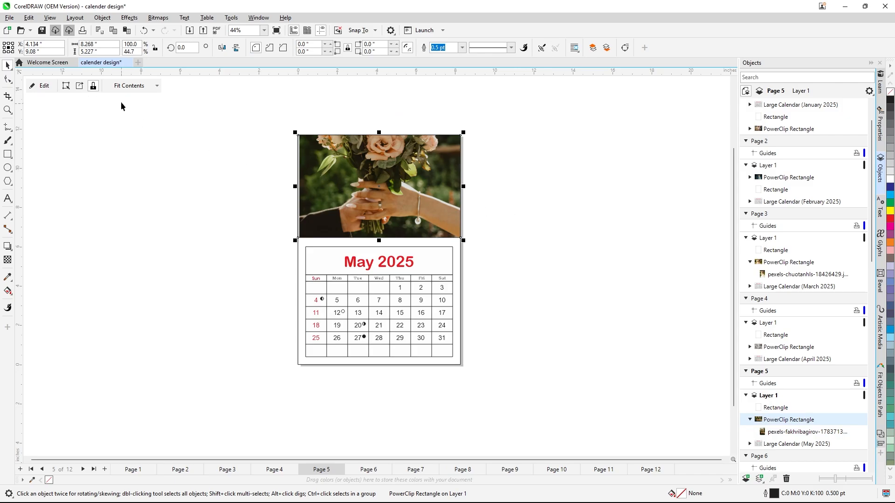
Enlarge the bouquet photo inside the May picture frame to about 8.374" × 12.561" so it covers the frame's left edge, and finish editing.
{"action": "left_click", "coordinate": [44, 86]}
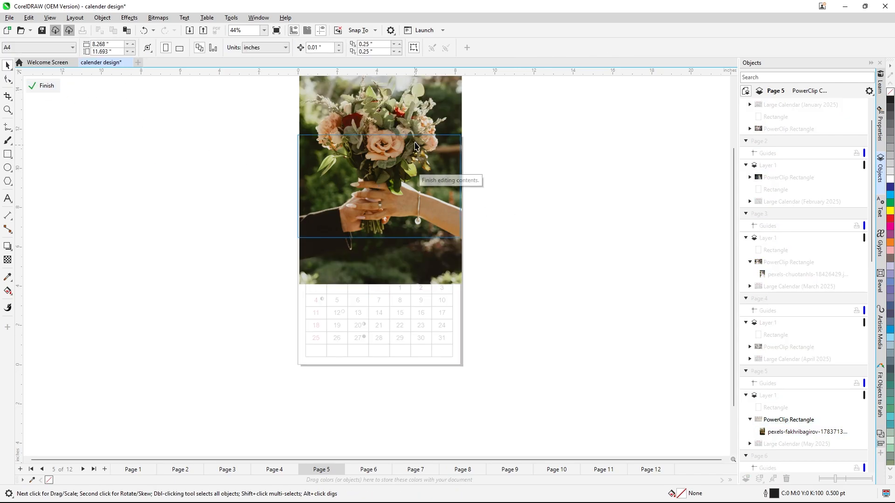
{"action": "left_click", "coordinate": [423, 115]}
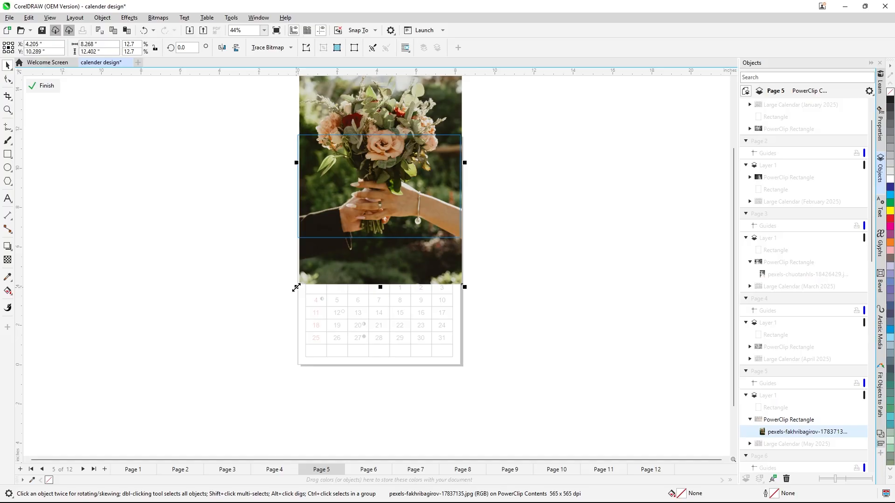
{"action": "left_click_drag", "start_coordinate": [296, 286], "coordinate": [290, 289]}
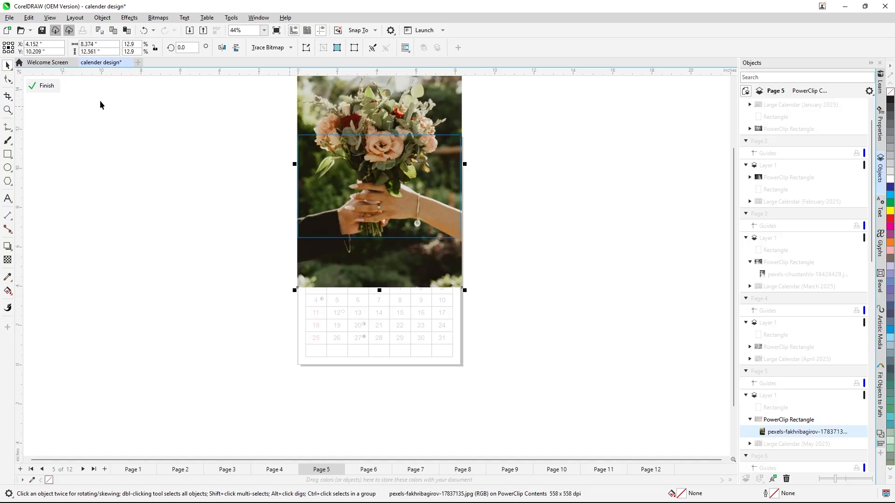
{"action": "left_click", "coordinate": [44, 86]}
{"action": "left_click", "coordinate": [529, 228]}
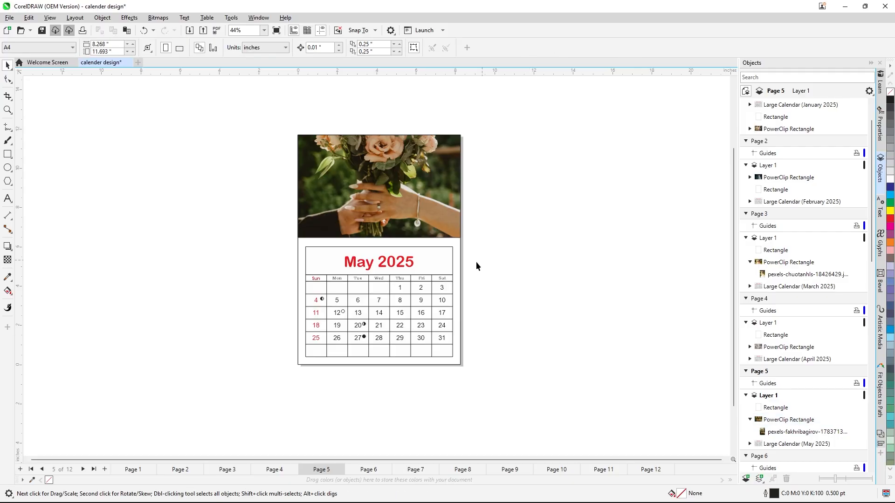
Import pexels-freestockpro-2070485.jpg onto Page 6 for June 2025, placing it at about 4.87" × 7.305" over the picture rectangle.
{"action": "left_click", "coordinate": [373, 473]}
{"action": "right_click", "coordinate": [550, 206]}
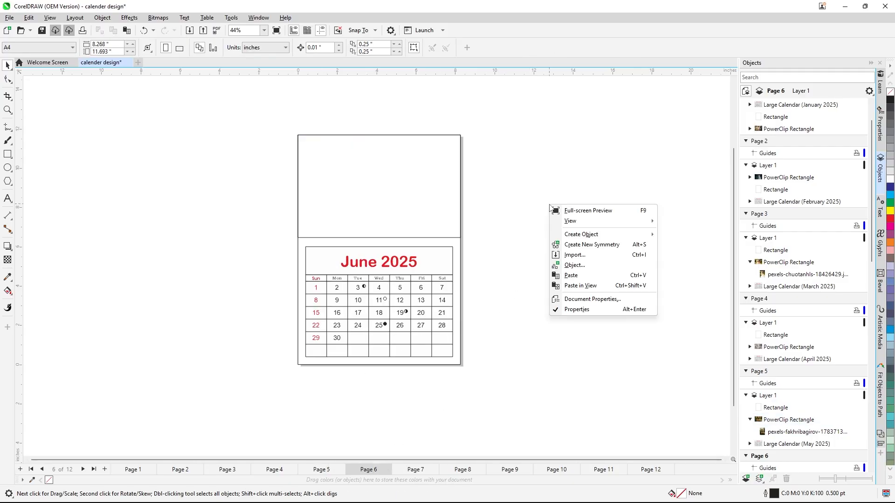
{"action": "left_click", "coordinate": [570, 257]}
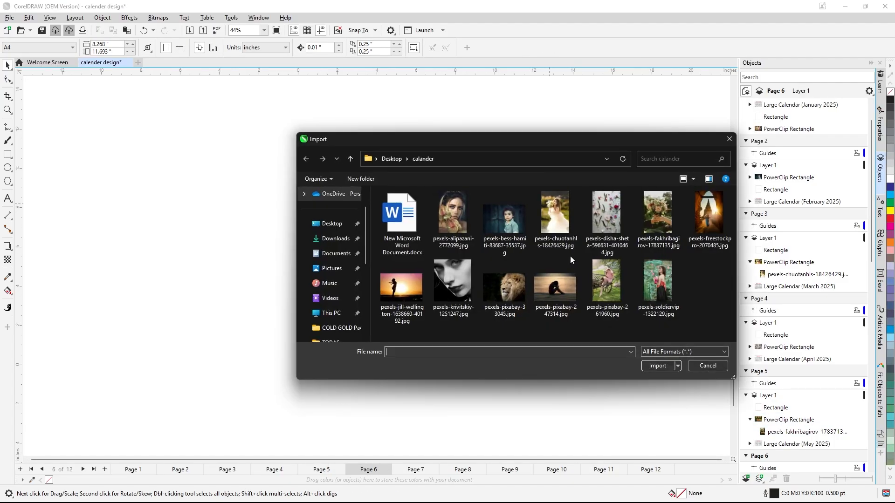
{"action": "left_click", "coordinate": [694, 236]}
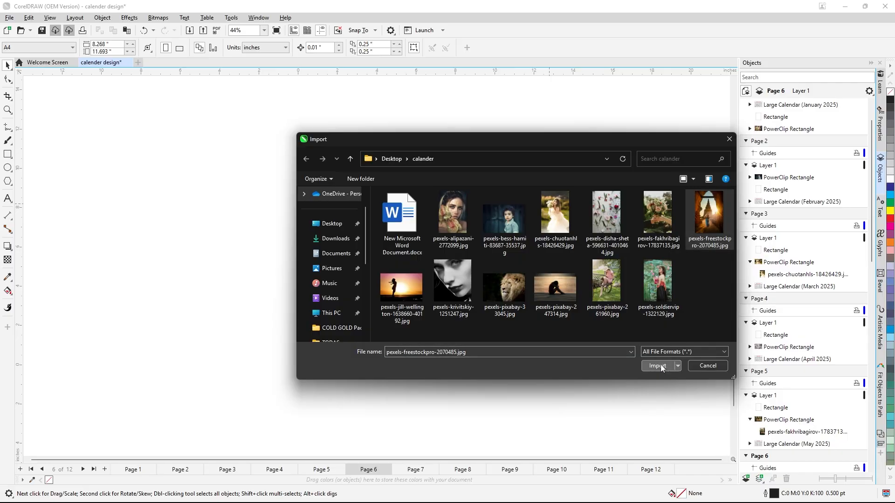
{"action": "left_click", "coordinate": [657, 366]}
{"action": "left_click_drag", "start_coordinate": [385, 122], "coordinate": [538, 268]}
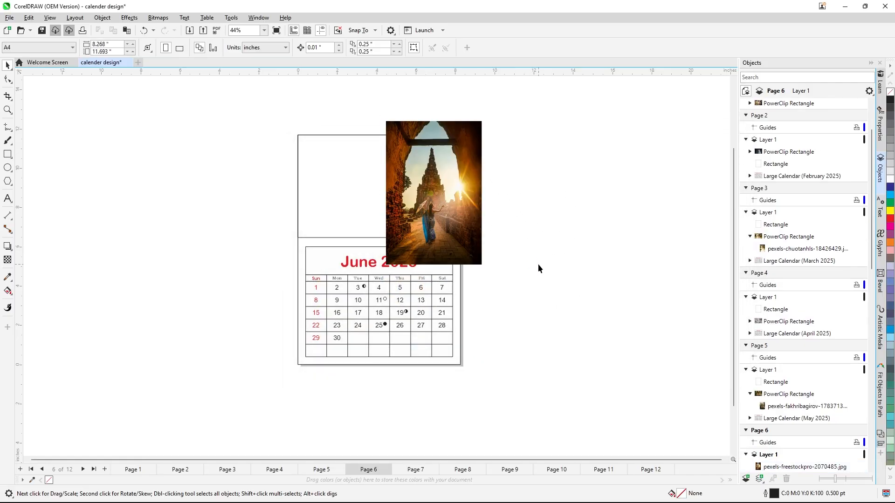
PowerClip the temple photo inside the picture rectangle above the June 2025 calendar, and fill the frame proportionally.
{"action": "right_click", "coordinate": [461, 183]}
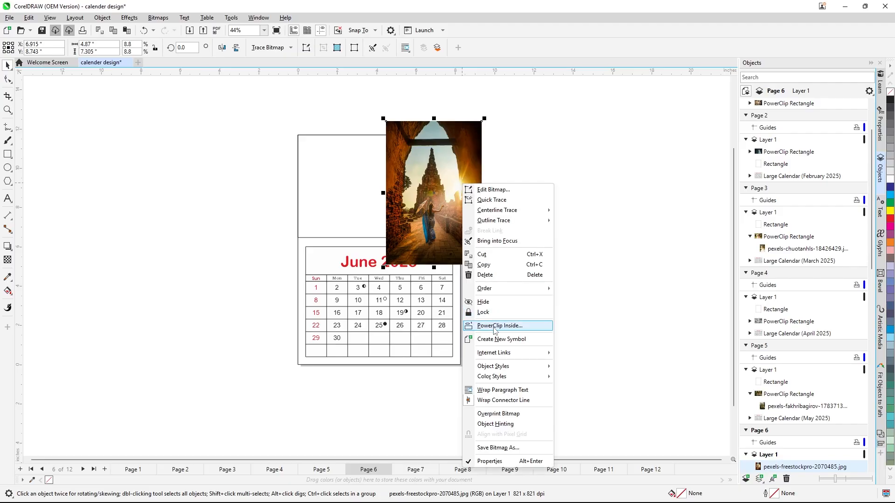
{"action": "left_click", "coordinate": [494, 329]}
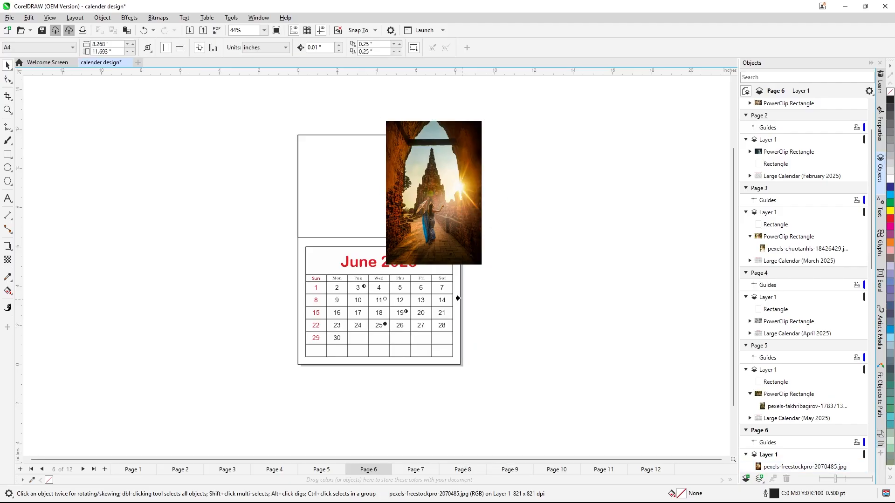
{"action": "left_click", "coordinate": [360, 238]}
{"action": "left_click", "coordinate": [158, 86]}
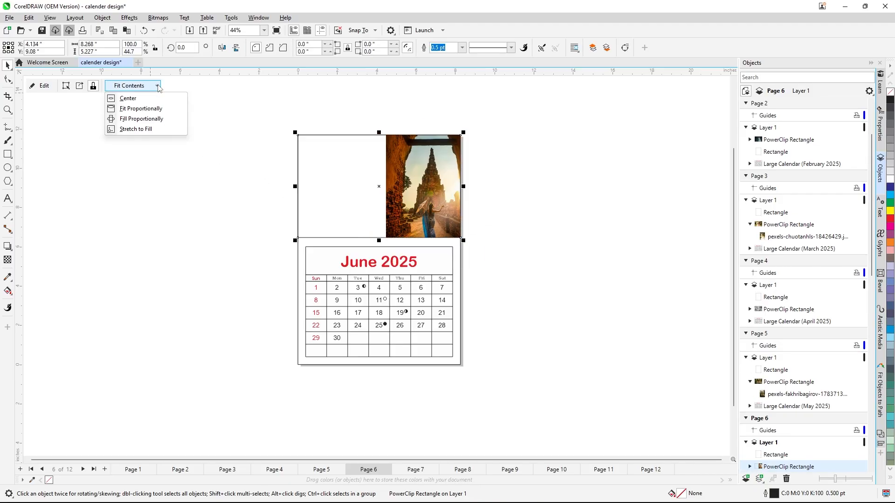
{"action": "left_click", "coordinate": [139, 120]}
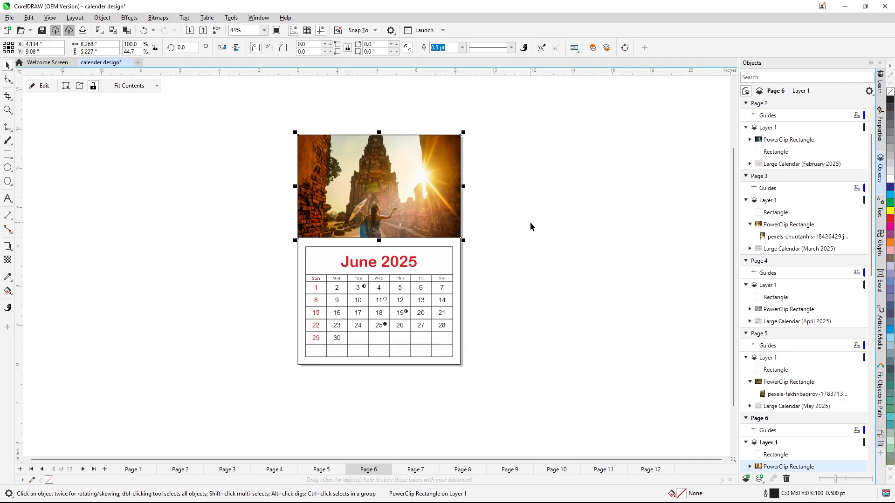
Edit the June picture frame's contents, moving the temple photo up to about X 4.229", Y 10.882", and finish editing.
{"action": "left_click", "coordinate": [42, 87]}
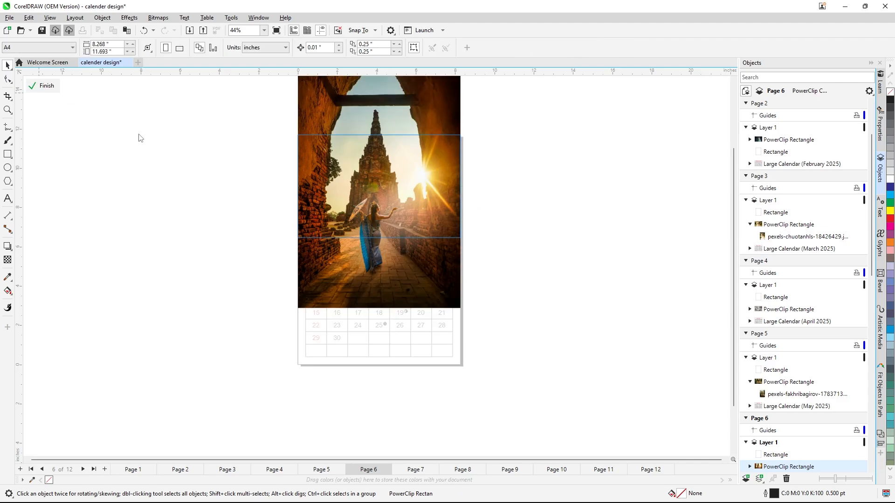
{"action": "left_click", "coordinate": [413, 113]}
{"action": "mouse_move", "coordinate": [419, 112]}
{"action": "left_mouse_down"}
{"action": "mouse_move", "coordinate": [424, 84]}
{"action": "mouse_move", "coordinate": [430, 103]}
{"action": "left_mouse_up"}
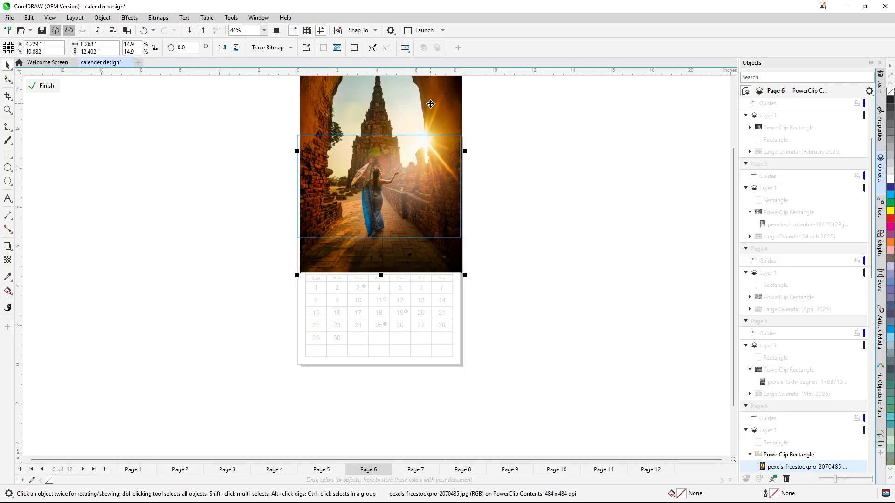
{"action": "left_click", "coordinate": [45, 86]}
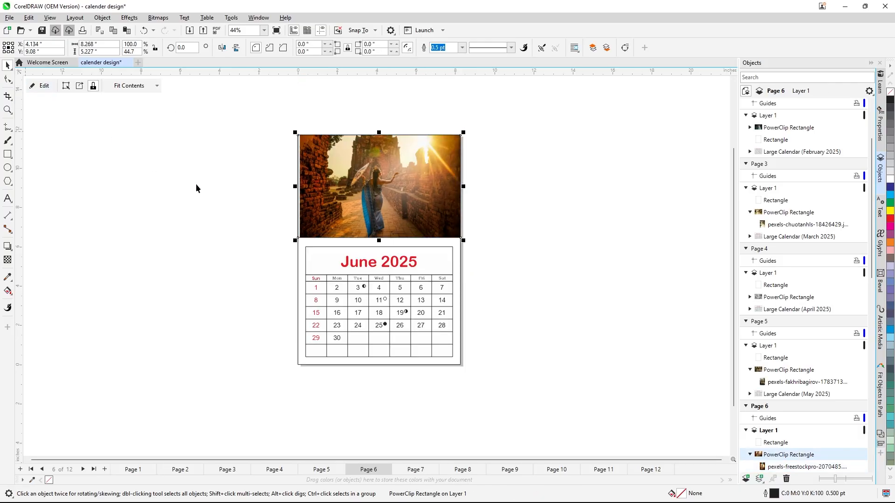
{"action": "left_click", "coordinate": [528, 205]}
Return to editing the June picture frame's contents, slightly enlarge the temple photo to cover the frame's left edge, and finish editing.
{"action": "left_click", "coordinate": [328, 184]}
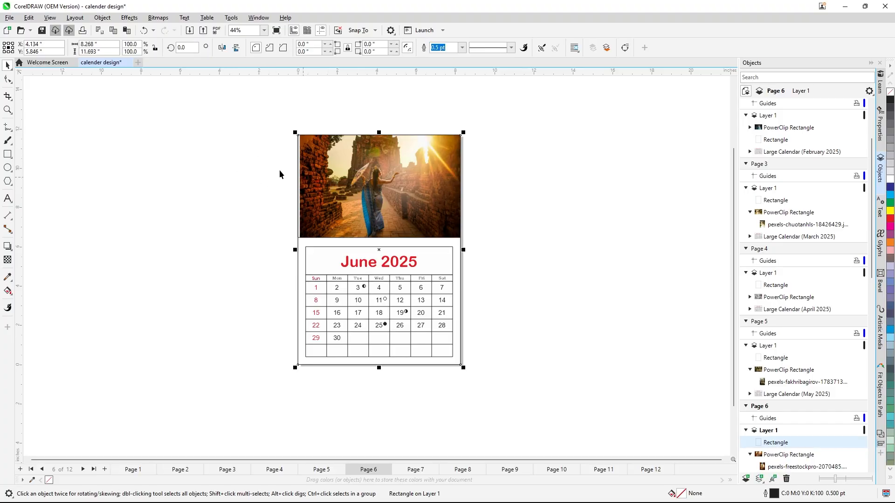
{"action": "key", "text": "ctrl+z"}
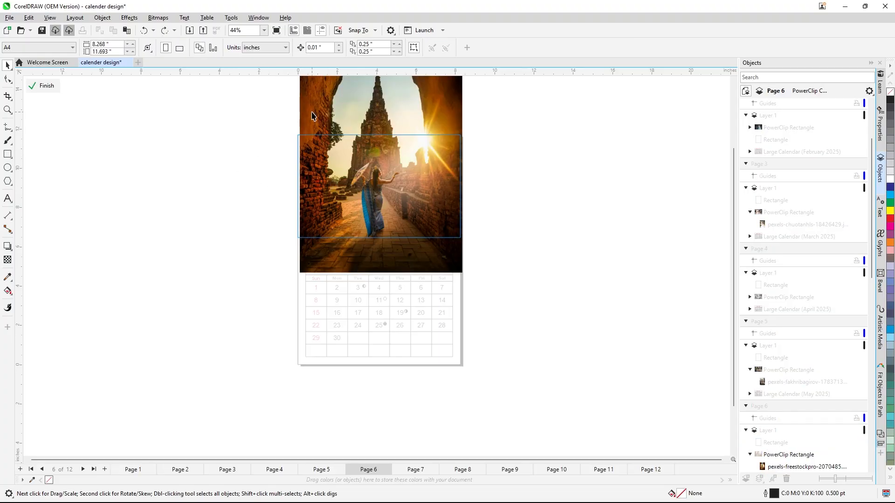
{"action": "left_click", "coordinate": [311, 111]}
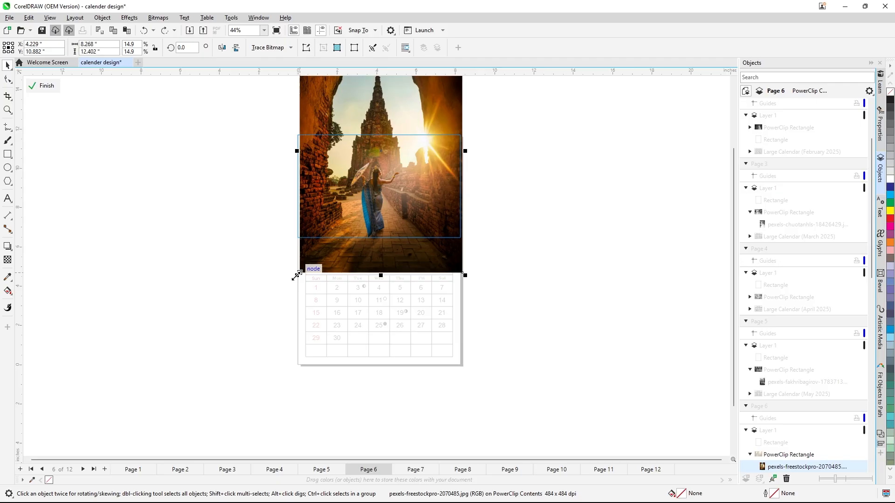
{"action": "left_click_drag", "start_coordinate": [297, 275], "coordinate": [295, 278]}
{"action": "left_click", "coordinate": [45, 86]}
{"action": "left_click", "coordinate": [518, 197]}
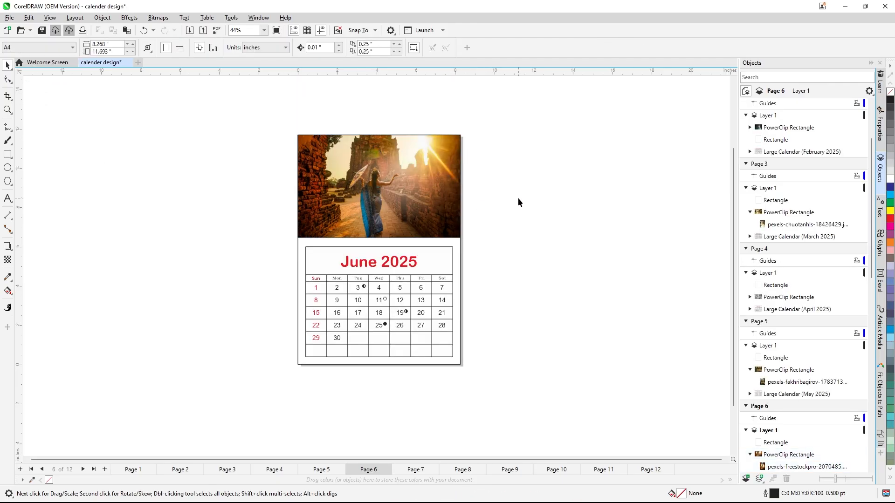
Import pexels-jill-wellington-1638660-40192.jpg onto Page 7 for July 2025, placing it at about 8.752" × 5.834" over the picture rectangle.
{"action": "left_click", "coordinate": [415, 469]}
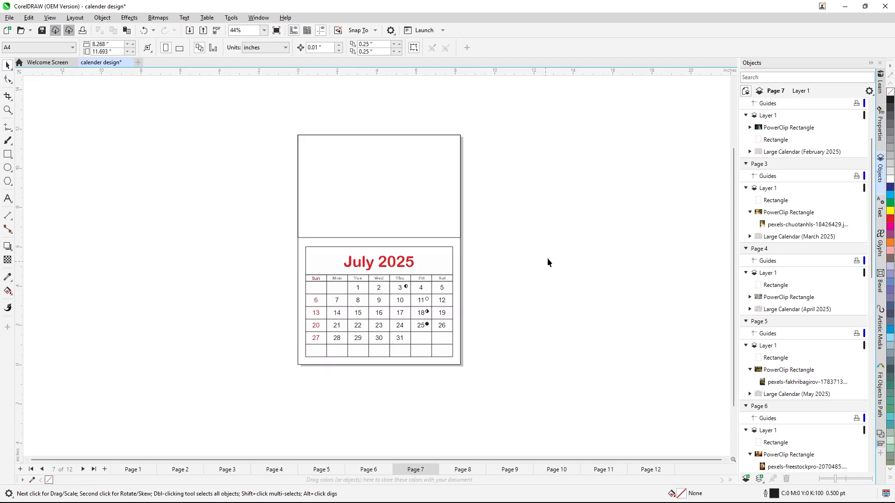
{"action": "right_click", "coordinate": [565, 198]}
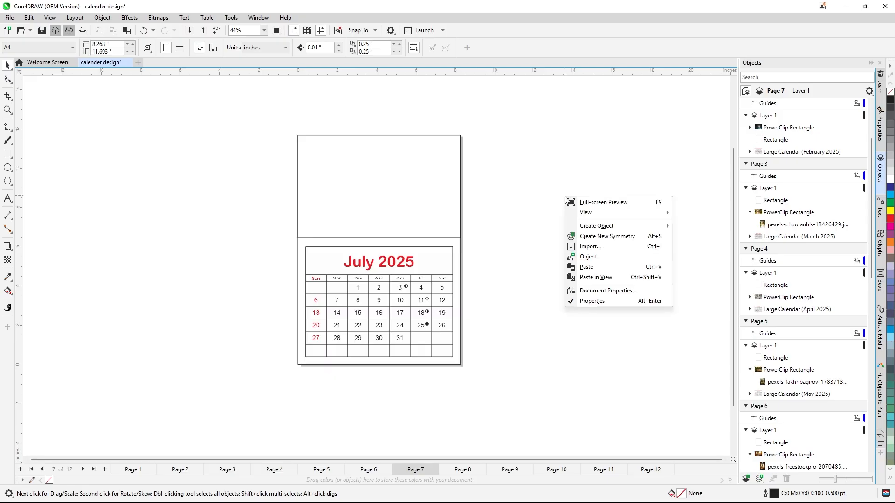
{"action": "left_click", "coordinate": [583, 251]}
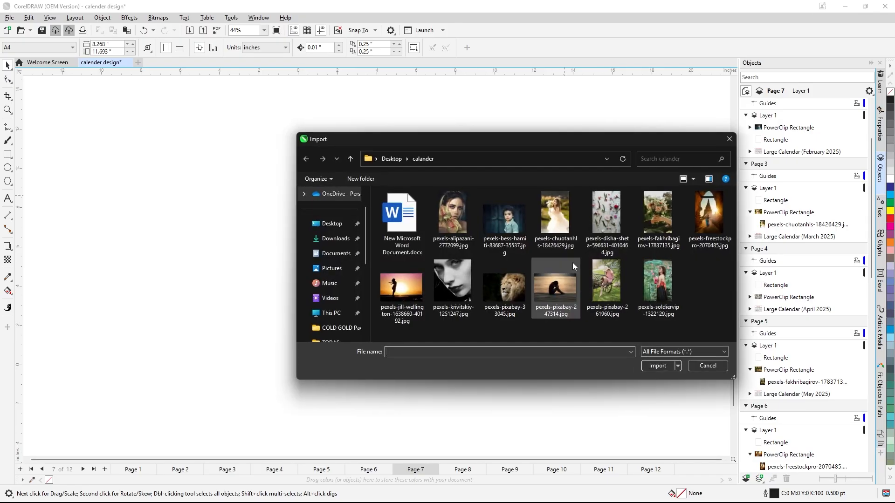
{"action": "left_click", "coordinate": [405, 298]}
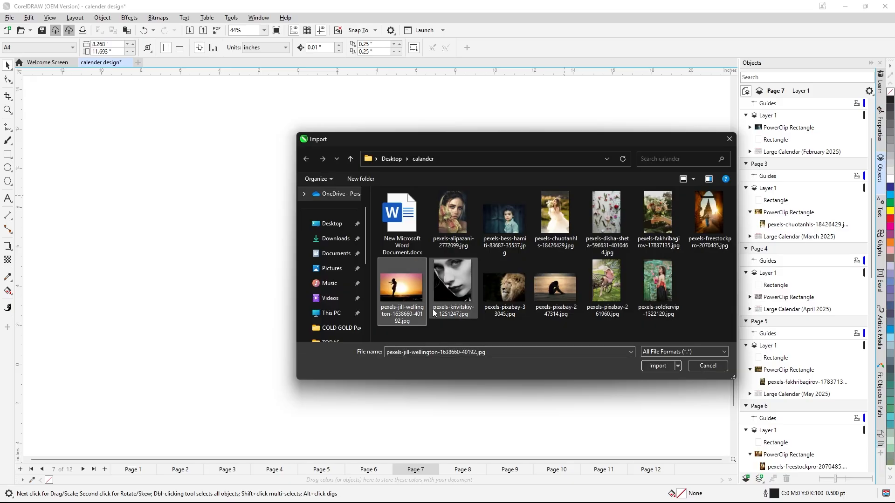
{"action": "left_click", "coordinate": [645, 366]}
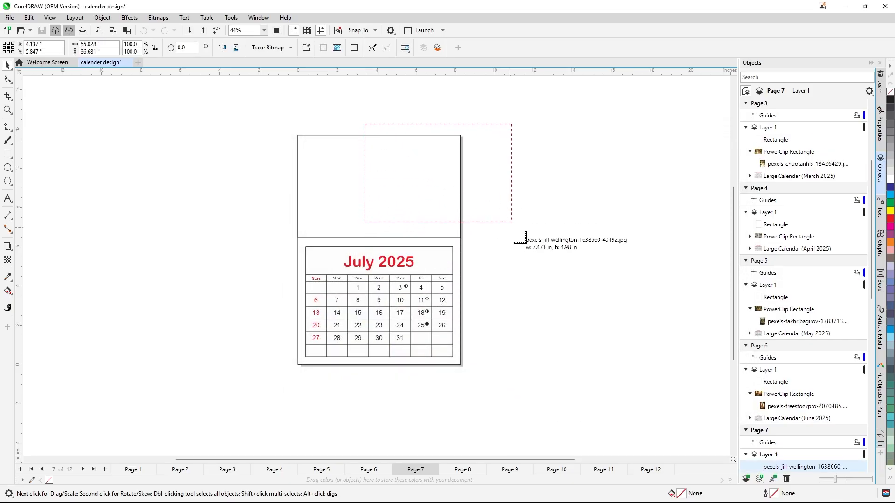
{"action": "left_click", "coordinate": [536, 240]}
PowerClip the sunset silhouette photo inside the picture rectangle above the July 2025 calendar, and fill the frame proportionally.
{"action": "left_click", "coordinate": [507, 199]}
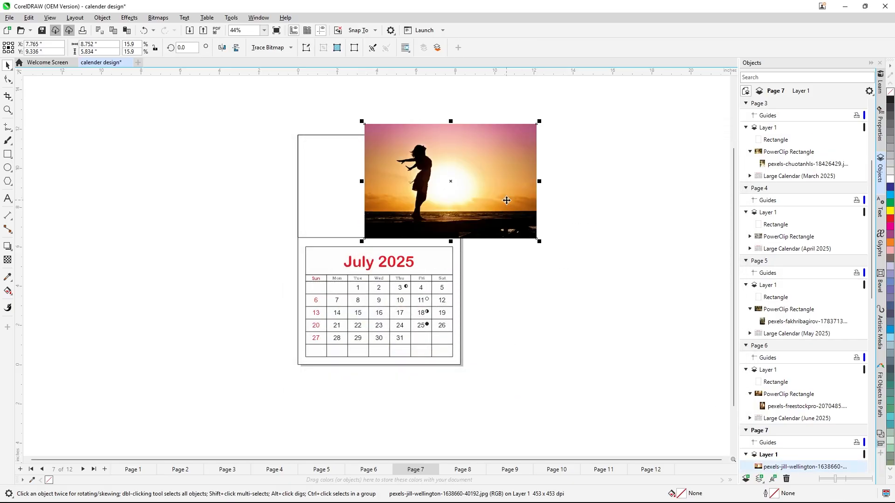
{"action": "right_click", "coordinate": [507, 198]}
{"action": "left_click", "coordinate": [522, 340]}
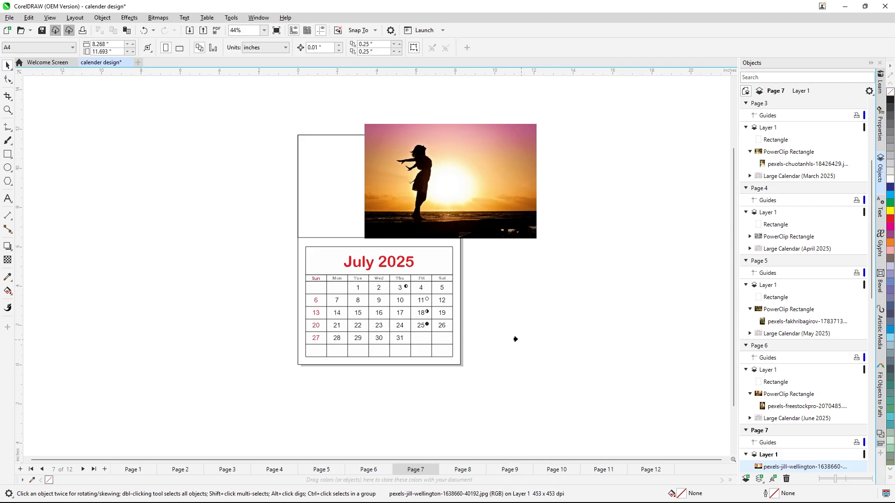
{"action": "left_click", "coordinate": [315, 237]}
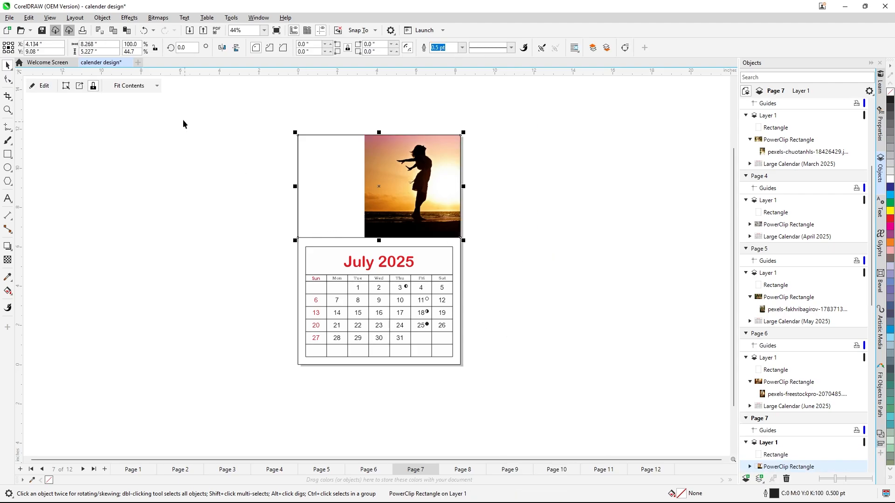
{"action": "left_click", "coordinate": [157, 86]}
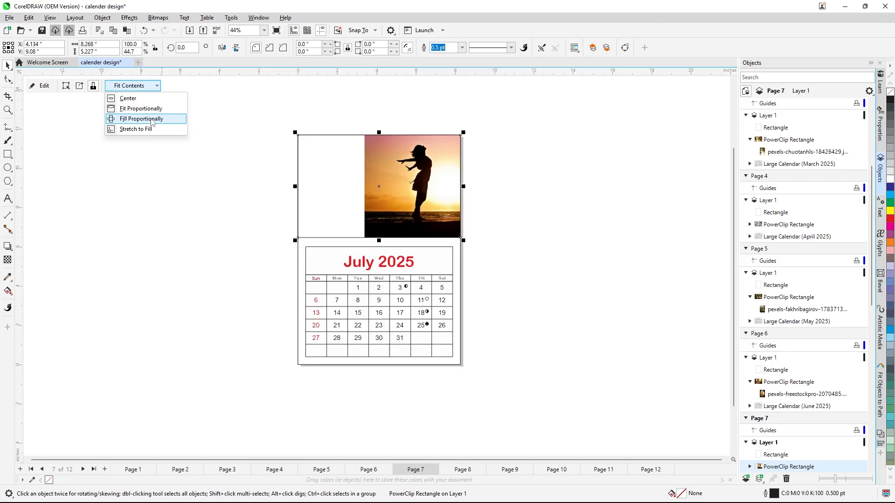
{"action": "left_click", "coordinate": [151, 120]}
{"action": "left_click", "coordinate": [538, 228]}
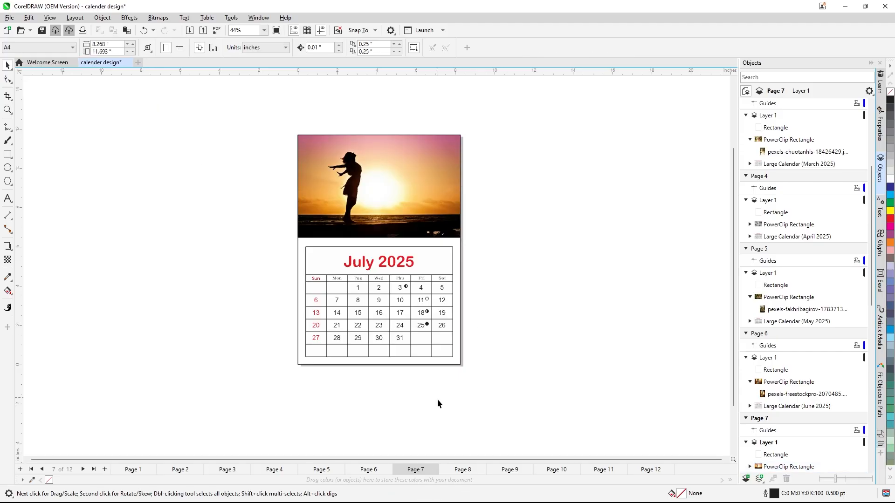
Import pexels-krivitskiy-1251247.jpg onto Page 8 for August 2025, placing it at about 5.471" × 6.19" over the picture rectangle.
{"action": "left_click", "coordinate": [469, 467]}
{"action": "right_click", "coordinate": [532, 192]}
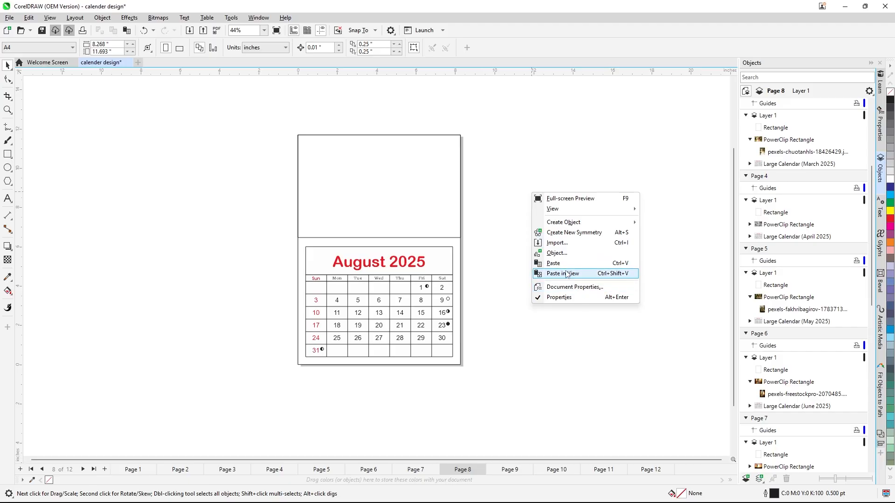
{"action": "left_click", "coordinate": [566, 245]}
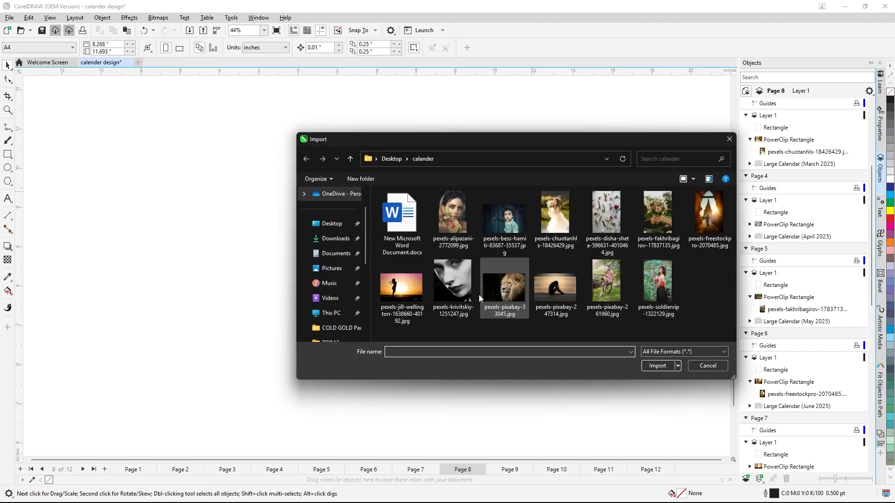
{"action": "left_click", "coordinate": [452, 284]}
{"action": "left_click", "coordinate": [648, 367]}
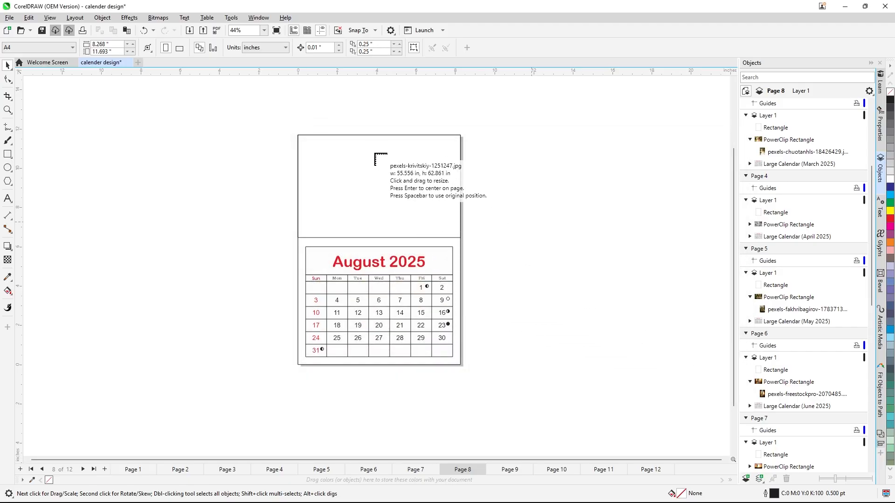
PowerClip the black-and-white face photo inside the picture rectangle above the August 2025 calendar, and fill the frame proportionally.
{"action": "right_click", "coordinate": [460, 168]}
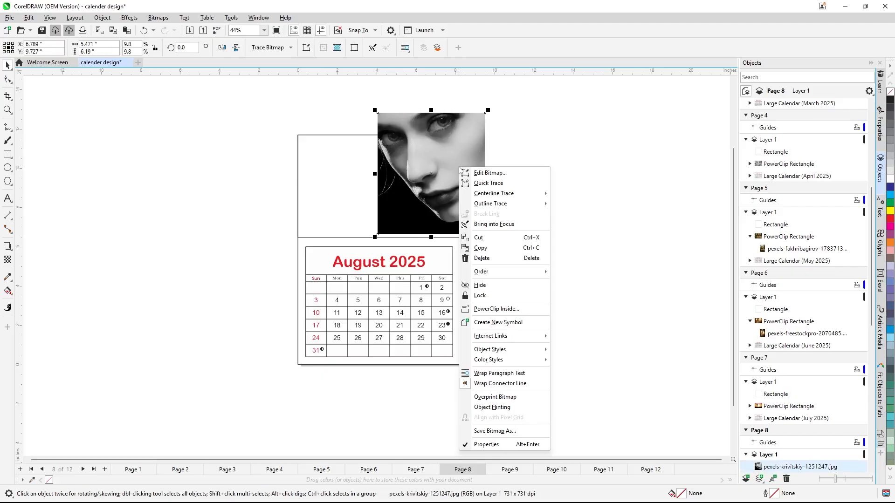
{"action": "left_click", "coordinate": [326, 243]}
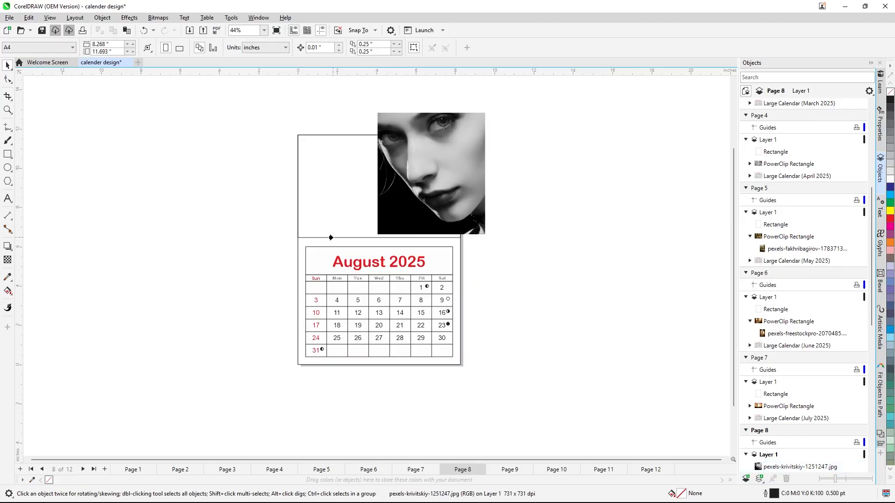
{"action": "left_click", "coordinate": [331, 238]}
{"action": "left_click", "coordinate": [157, 85]}
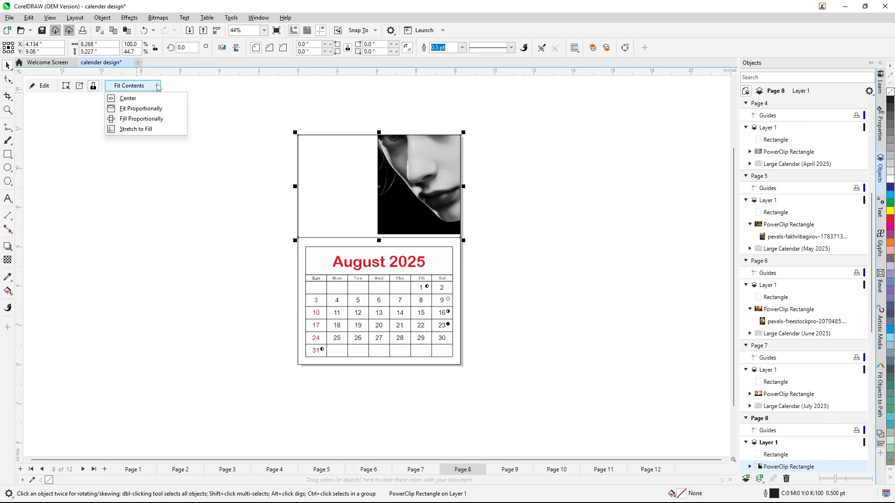
{"action": "left_click", "coordinate": [143, 119]}
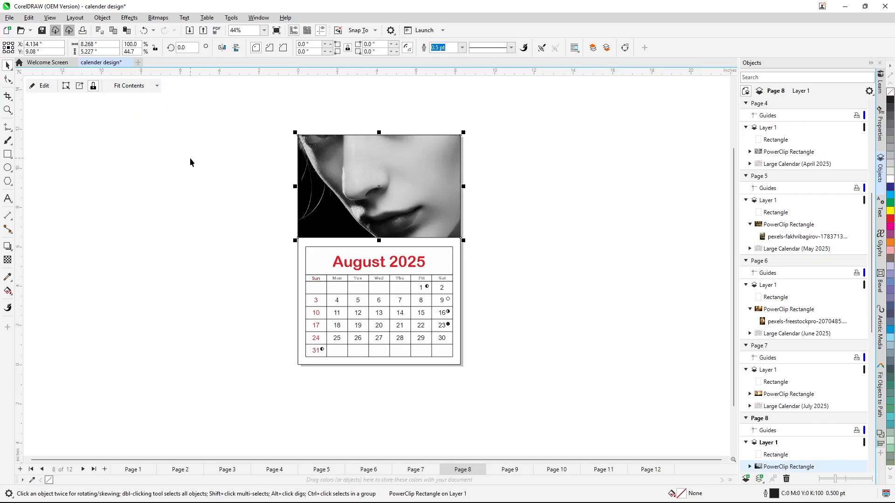
Edit the August picture frame's contents and move the face photo down so both eyes fall inside the frame.
{"action": "left_click", "coordinate": [42, 85]}
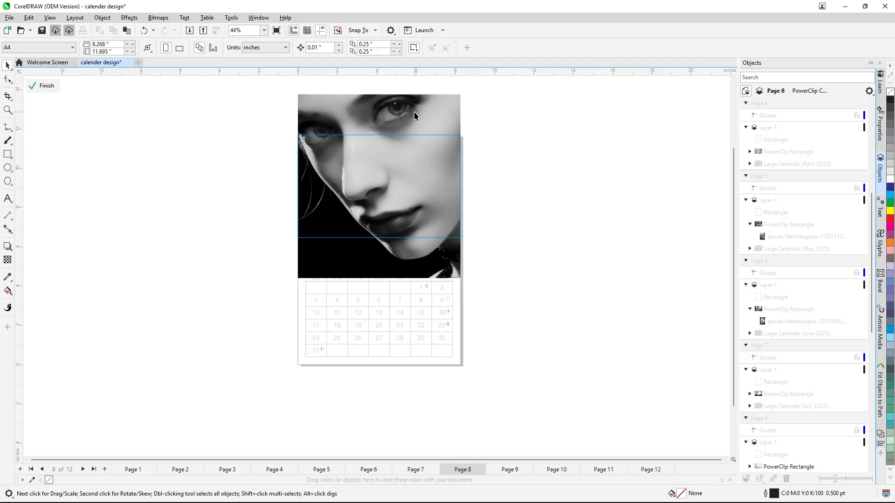
{"action": "left_click_drag", "start_coordinate": [430, 114], "coordinate": [429, 144]}
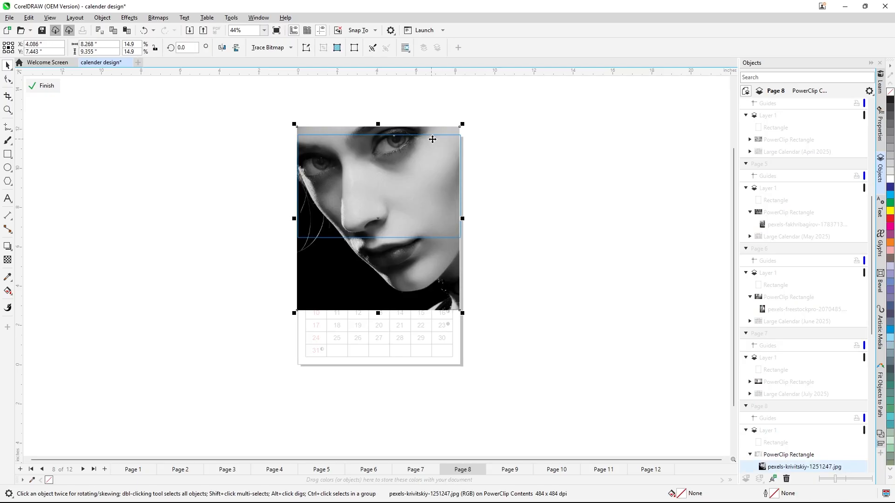
{"action": "left_click_drag", "start_coordinate": [411, 276], "coordinate": [407, 280]}
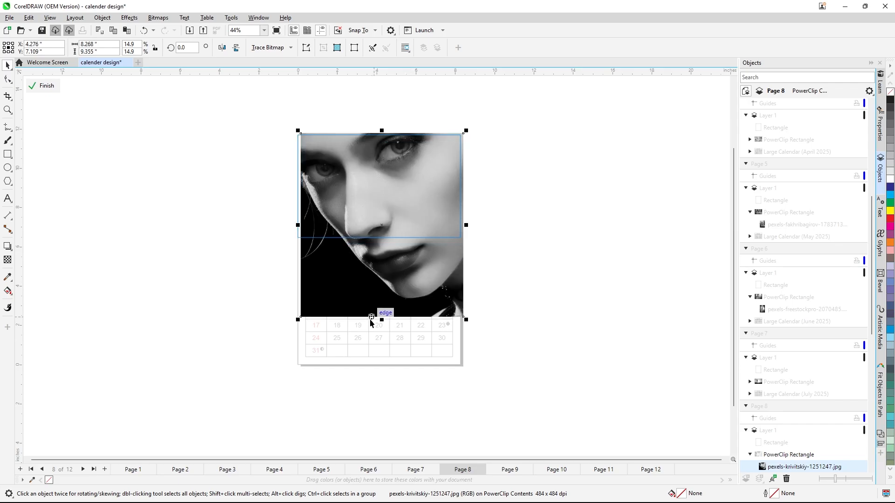
Nudge the face photo left until it covers the August frame's left edge, and finish editing the contents.
{"action": "key", "text": "Left"}
{"action": "key", "text": "Left"}
{"action": "key", "text": "Left"}
{"action": "key", "text": "Left"}
{"action": "key", "text": "Left"}
{"action": "key", "text": "Left"}
{"action": "key", "text": "Left"}
{"action": "key", "text": "Left"}
{"action": "key", "text": "Left"}
{"action": "key", "text": "Left"}
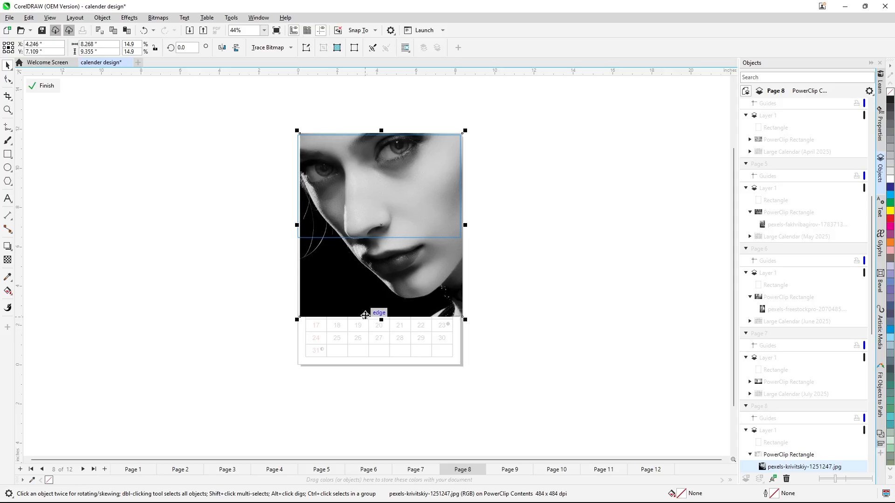
{"action": "key", "text": "Left"}
{"action": "key", "text": "Left"}
{"action": "key", "text": "Left"}
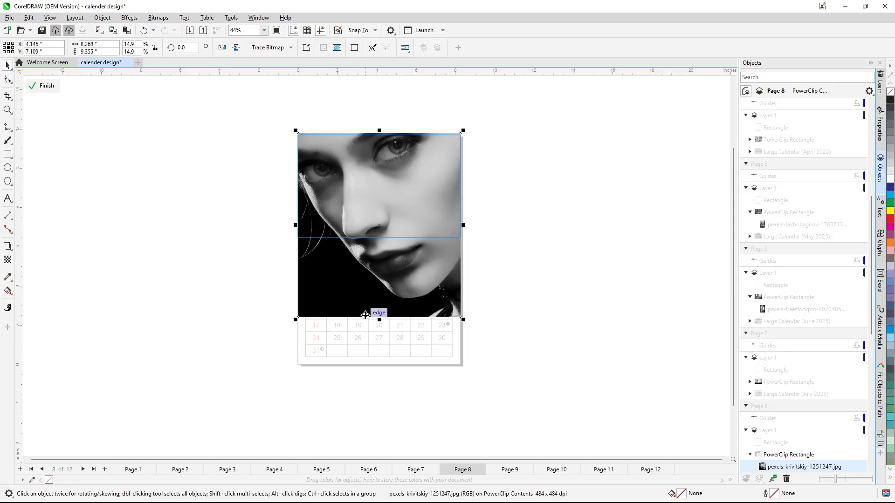
{"action": "left_click", "coordinate": [46, 86]}
{"action": "left_click", "coordinate": [533, 182]}
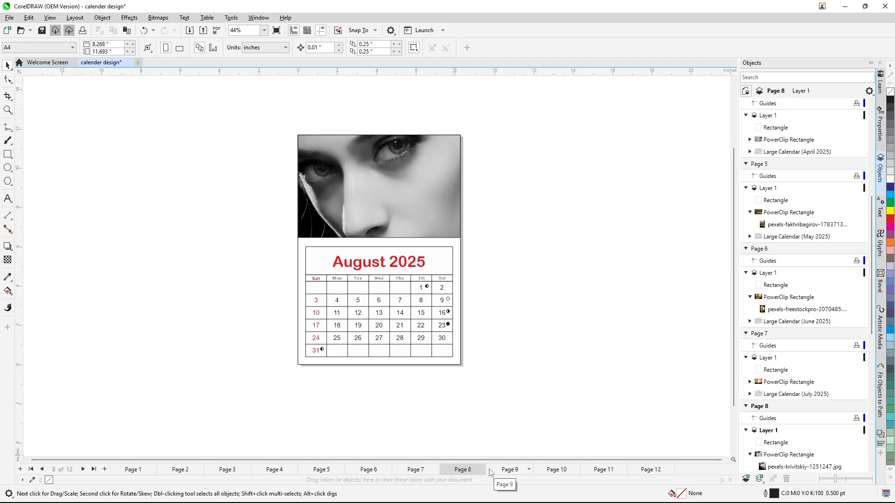
Try to reposition the August face photo upward inside its frame so the nose and lips show instead of the eyes.
{"action": "left_click", "coordinate": [333, 189]}
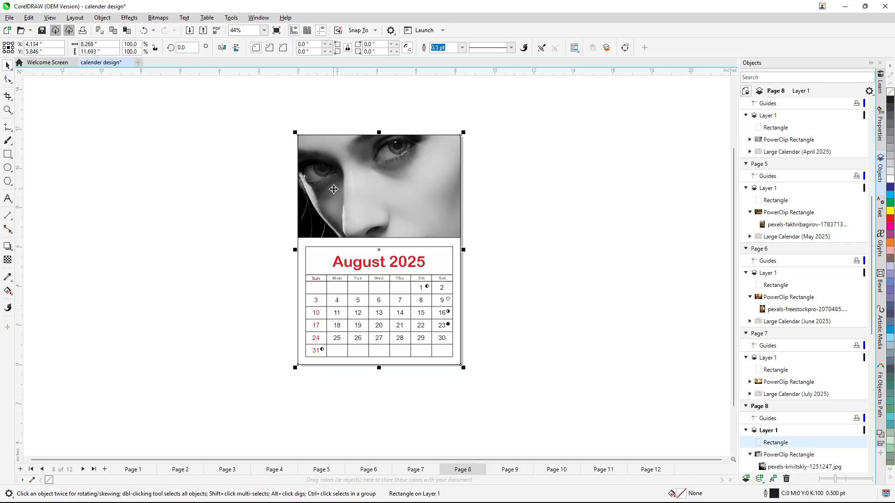
{"action": "double_click", "coordinate": [334, 189]}
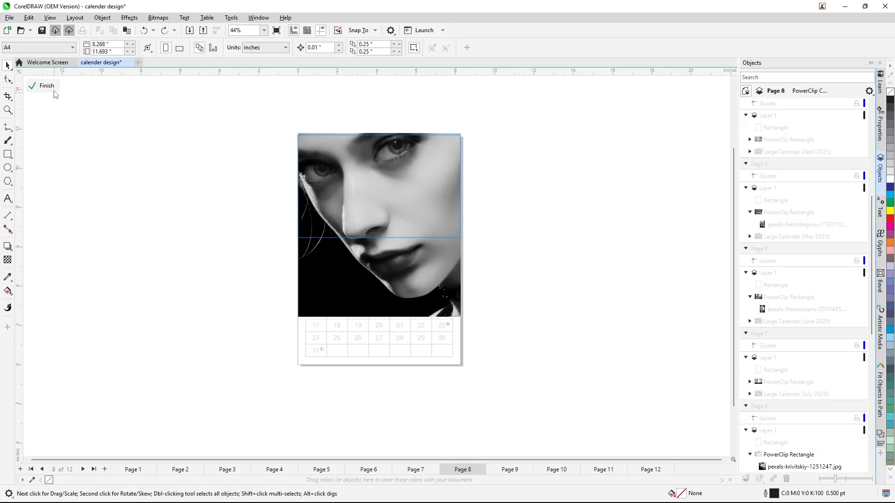
{"action": "left_click", "coordinate": [366, 188]}
{"action": "left_click_drag", "start_coordinate": [401, 207], "coordinate": [403, 173]}
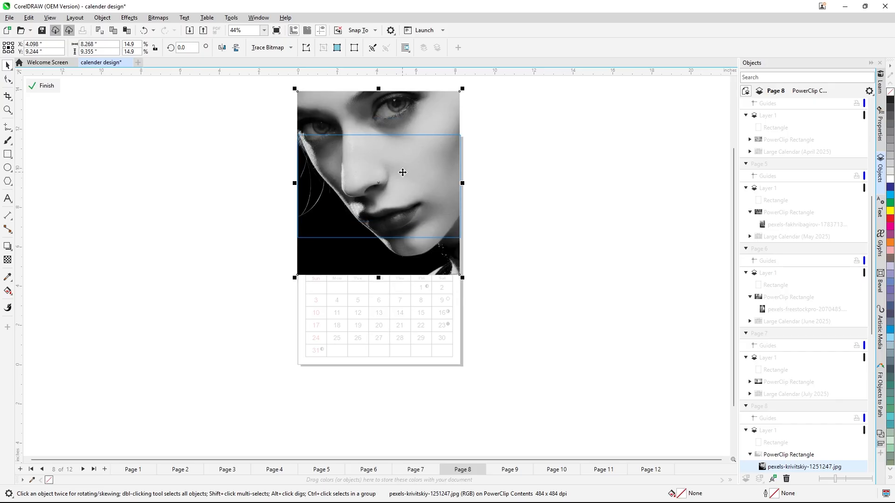
{"action": "left_click", "coordinate": [45, 86]}
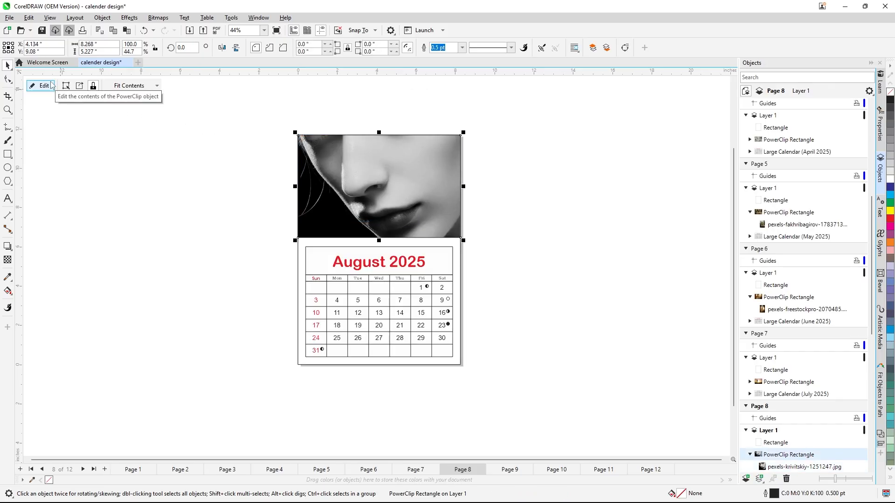
{"action": "left_click", "coordinate": [51, 86]}
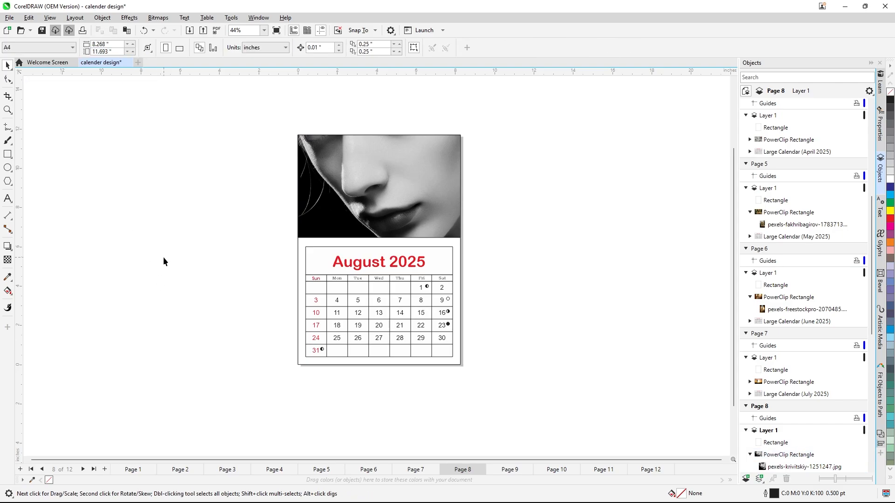
Undo the last upward move of the August face photo and finish editing the frame's contents.
{"action": "key", "text": "ctrl+z"}
{"action": "key", "text": "ctrl+z"}
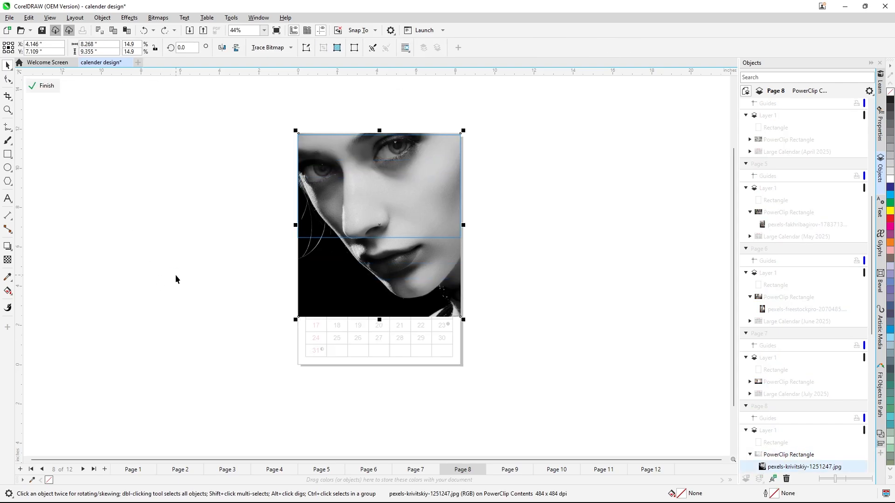
{"action": "left_click", "coordinate": [43, 85]}
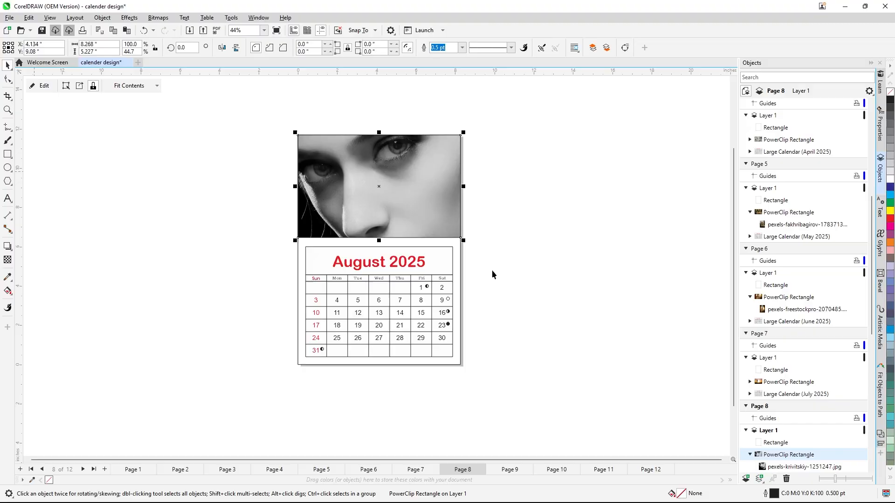
{"action": "left_click", "coordinate": [613, 247]}
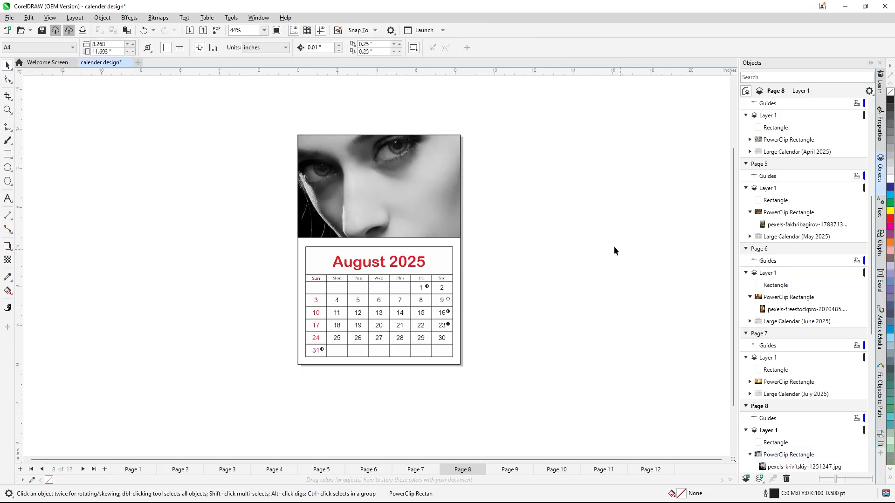
Import pexels-pixabay-33045.jpg onto Page 9 for September 2025, placing it about 8.87" wide over the picture rectangle.
{"action": "left_click", "coordinate": [509, 469]}
{"action": "right_click", "coordinate": [523, 207]}
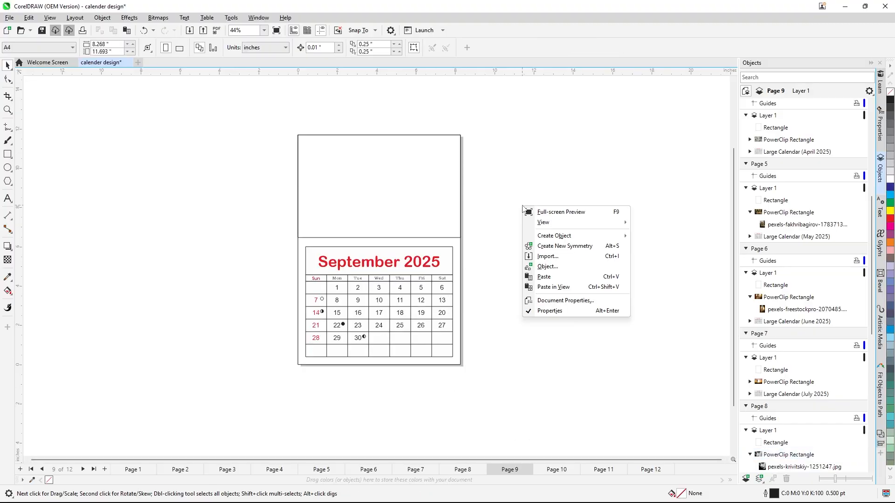
{"action": "left_click", "coordinate": [546, 256]}
{"action": "left_click", "coordinate": [505, 287]}
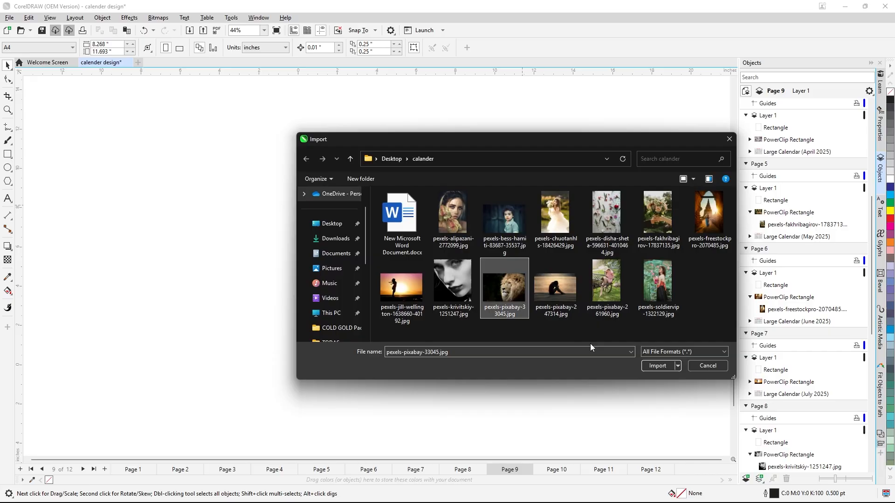
{"action": "left_click", "coordinate": [656, 366]}
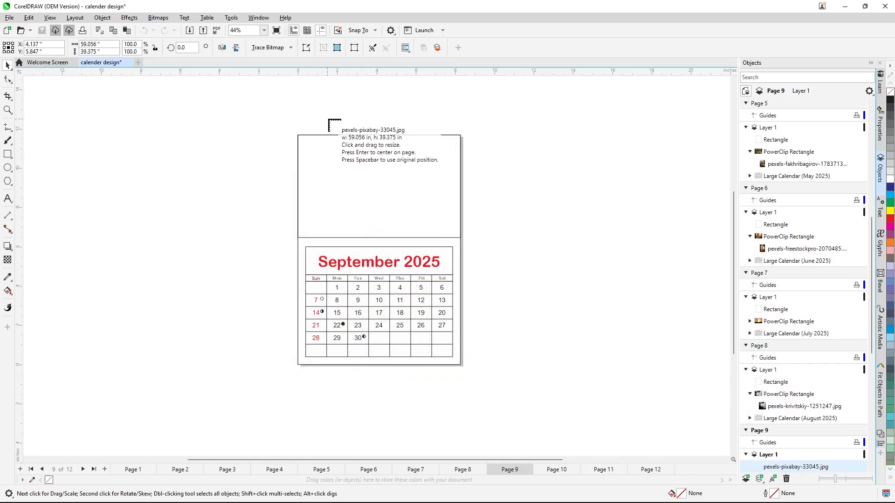
{"action": "left_click_drag", "start_coordinate": [350, 119], "coordinate": [529, 257]}
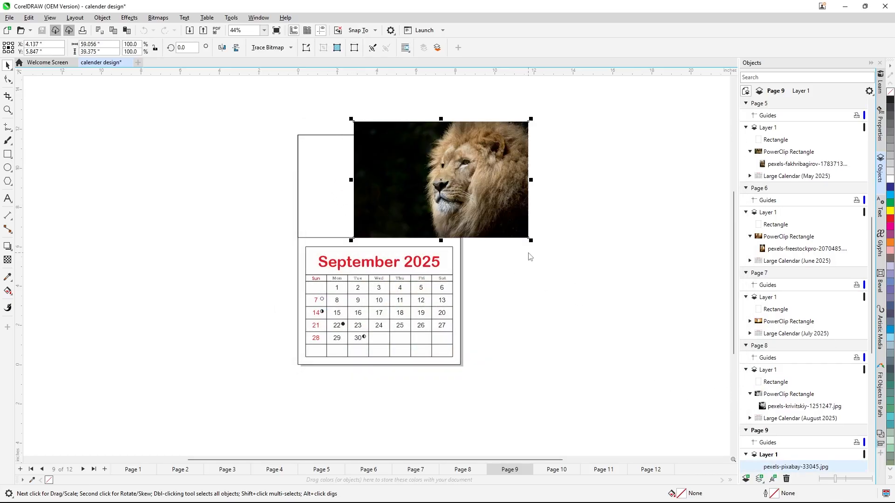
PowerClip the lion photo inside the picture rectangle above the September 2025 calendar, and fill the frame proportionally.
{"action": "right_click", "coordinate": [470, 190]}
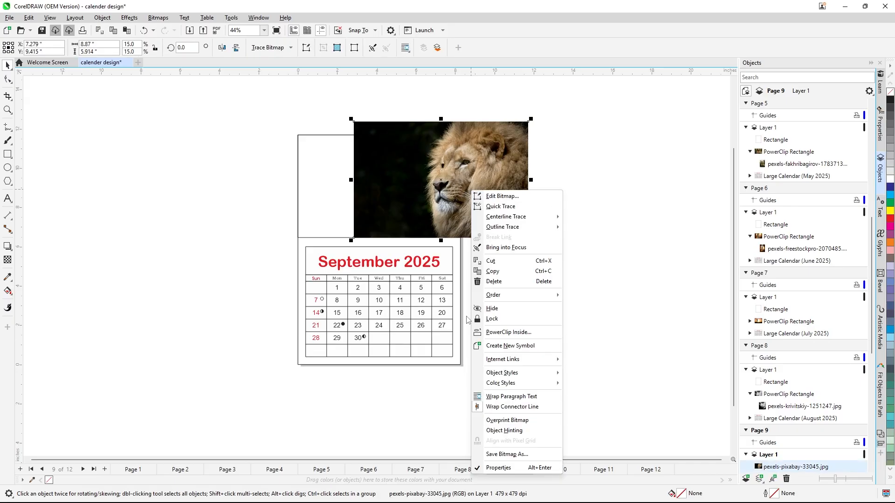
{"action": "left_click", "coordinate": [337, 256]}
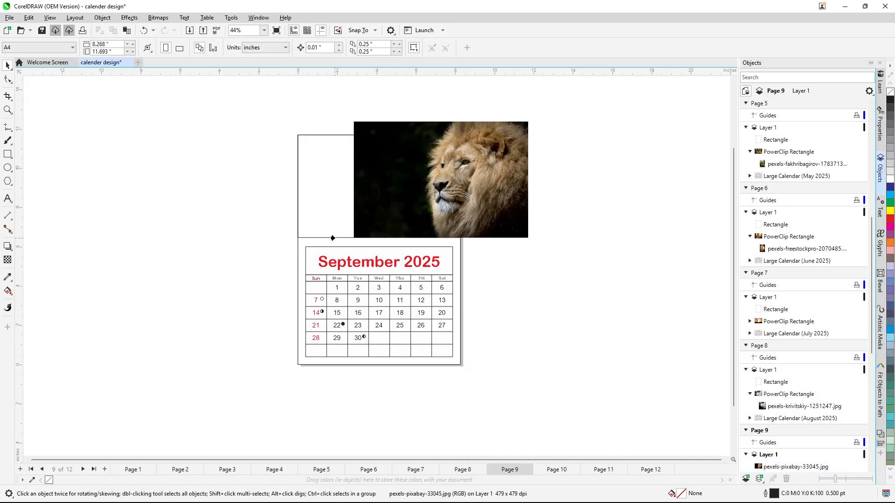
{"action": "left_click", "coordinate": [334, 238]}
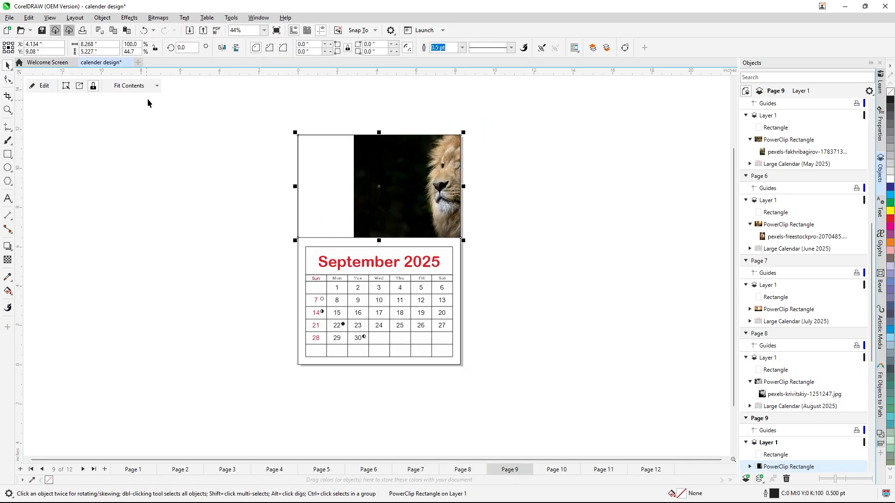
{"action": "left_click", "coordinate": [135, 85]}
{"action": "left_click", "coordinate": [142, 122]}
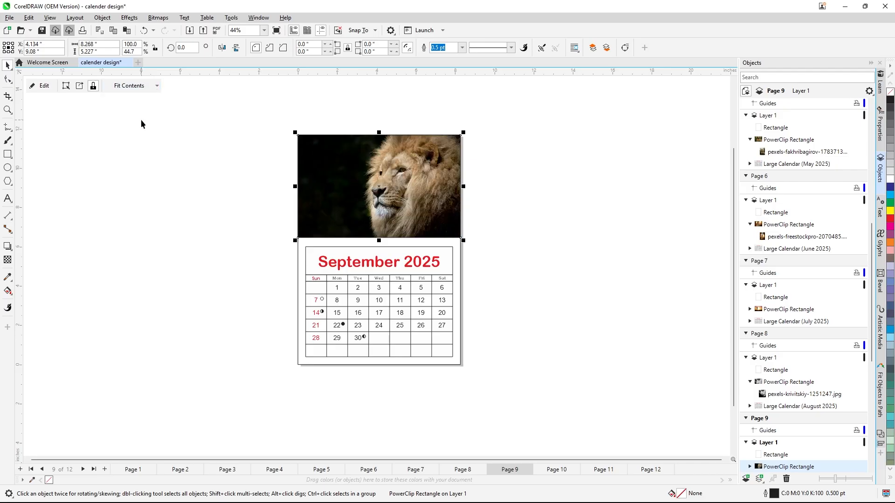
{"action": "left_click", "coordinate": [507, 309]}
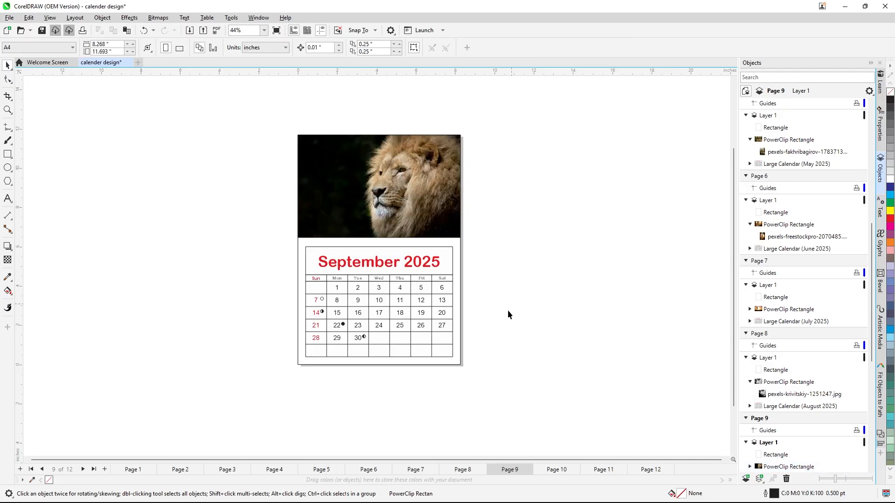
Import pexels-pixabay-247314.jpg onto Page 10 for October 2025, placing it at about 8.586" × 5.73" over the picture rectangle.
{"action": "left_click", "coordinate": [543, 471]}
{"action": "right_click", "coordinate": [546, 218]}
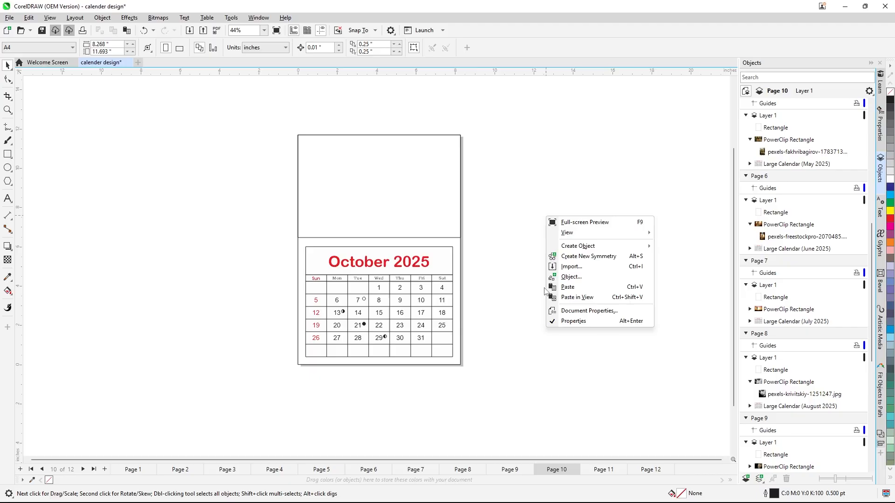
{"action": "left_click", "coordinate": [572, 268]}
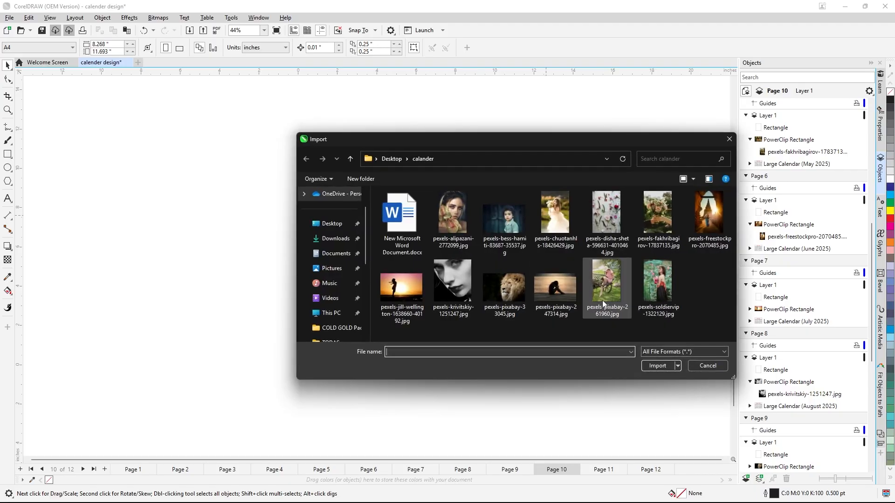
{"action": "left_click", "coordinate": [563, 298]}
{"action": "left_click", "coordinate": [650, 365]}
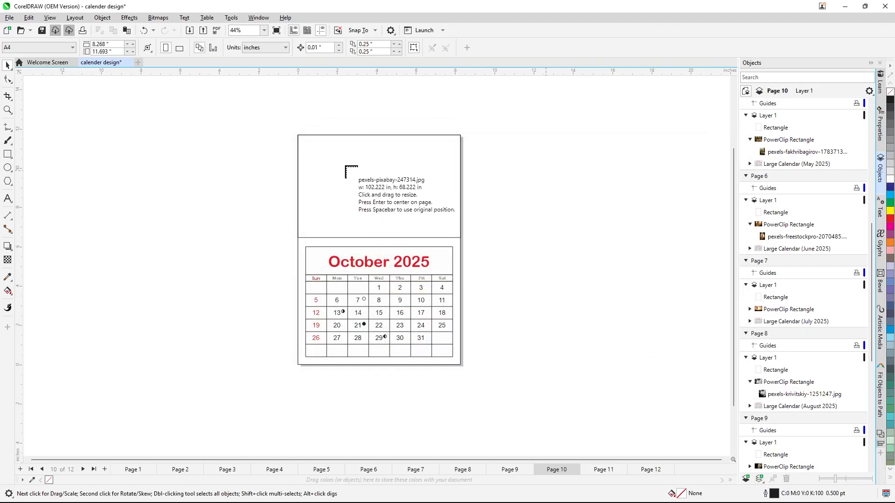
{"action": "left_click_drag", "start_coordinate": [356, 129], "coordinate": [525, 242]}
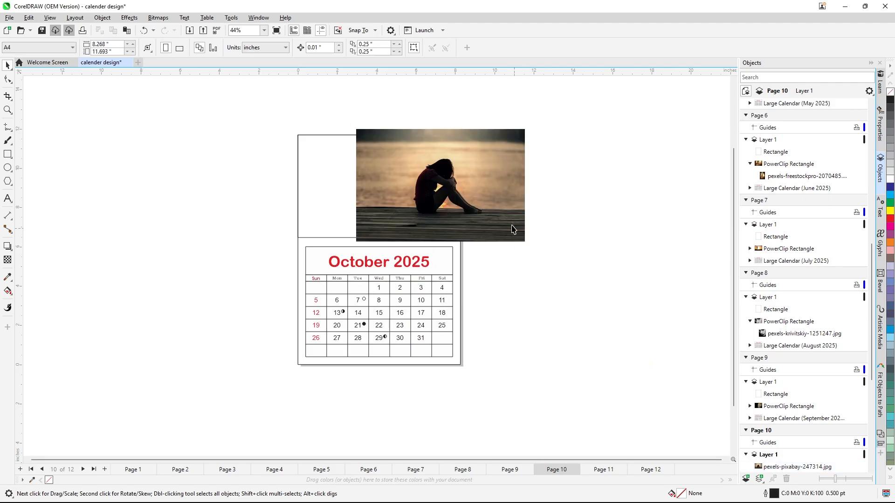
PowerClip the silhouette photo inside the picture rectangle above the October 2025 calendar, and fill the frame proportionally.
{"action": "right_click", "coordinate": [485, 168]}
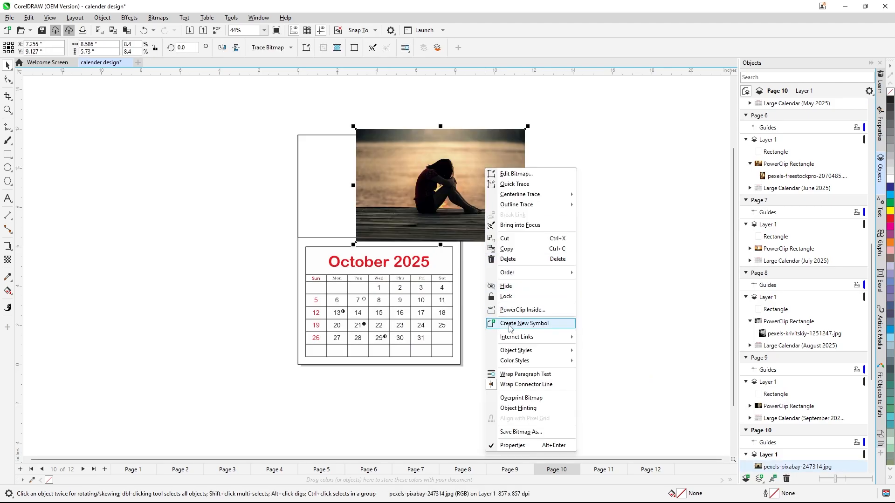
{"action": "left_click", "coordinate": [395, 249]}
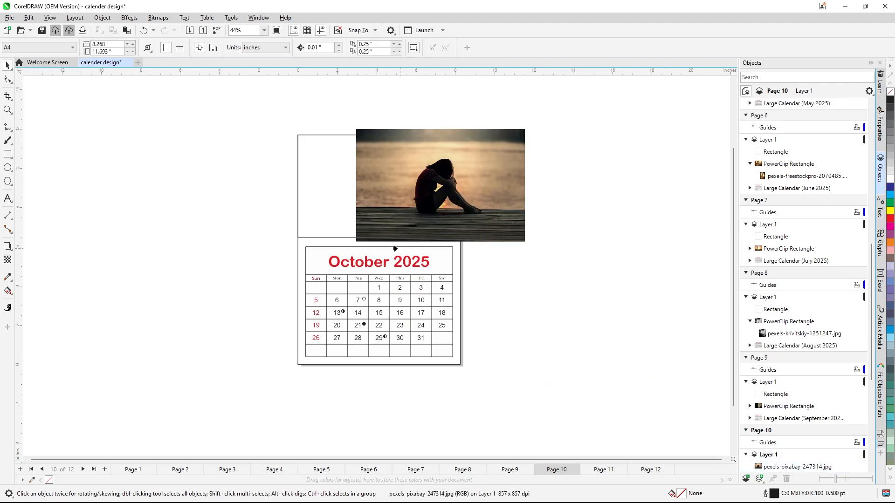
{"action": "left_click", "coordinate": [342, 238]}
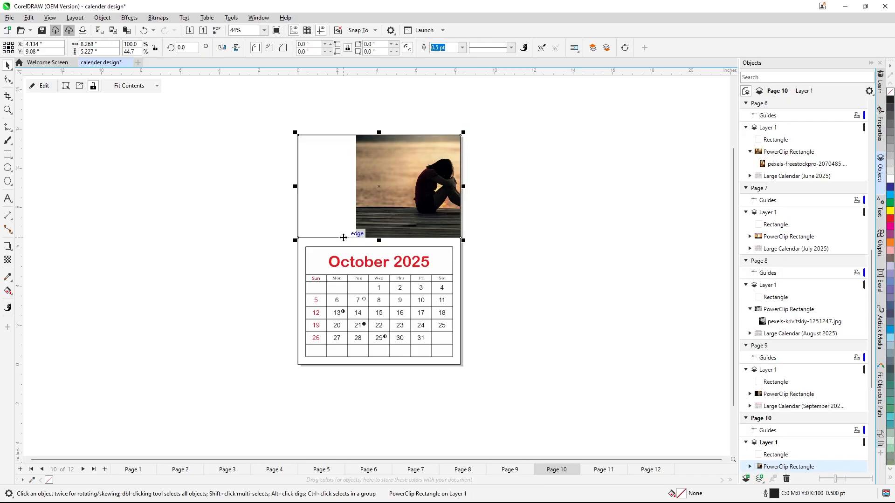
{"action": "left_click", "coordinate": [157, 85]}
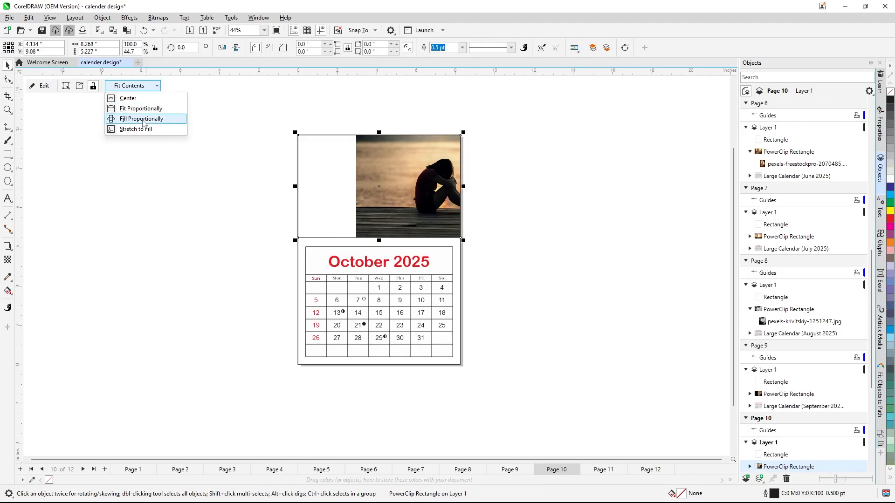
{"action": "left_click", "coordinate": [142, 120]}
{"action": "left_click", "coordinate": [525, 263]}
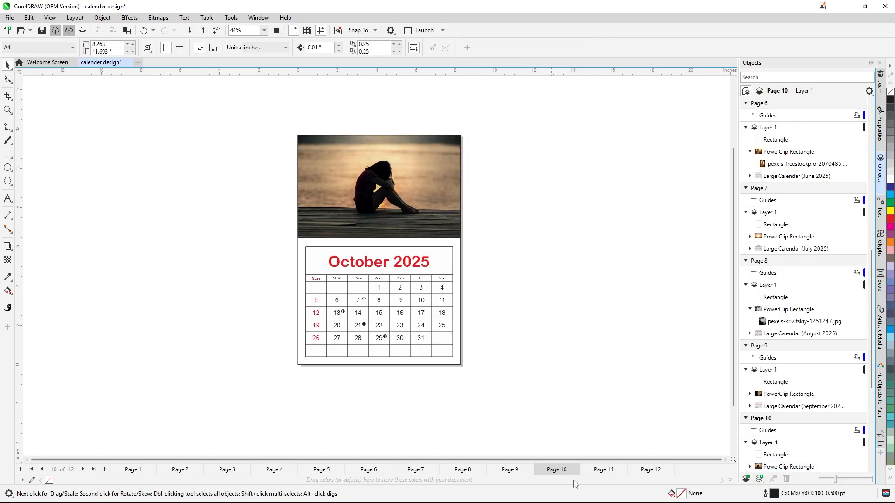
Import pexels-pixabay-261960.jpg onto Page 11 for November 2025, placing it over the picture rectangle.
{"action": "left_click", "coordinate": [594, 471]}
{"action": "right_click", "coordinate": [565, 216]}
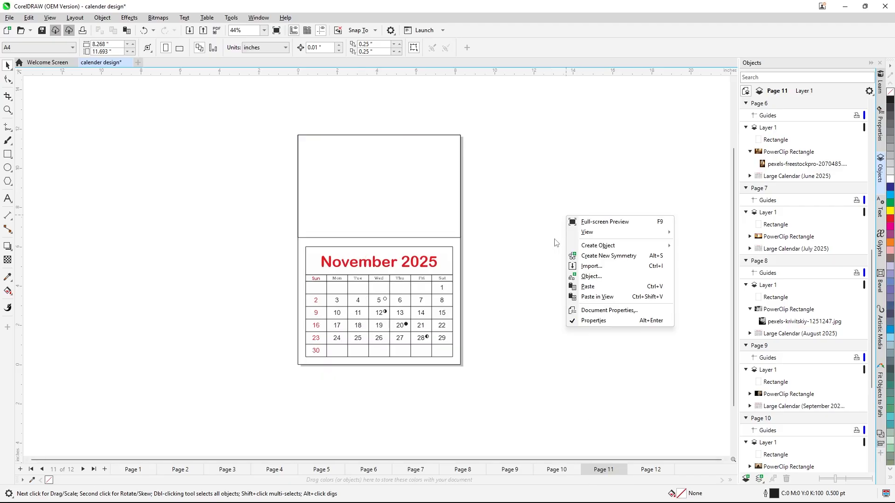
{"action": "left_click", "coordinate": [590, 268]}
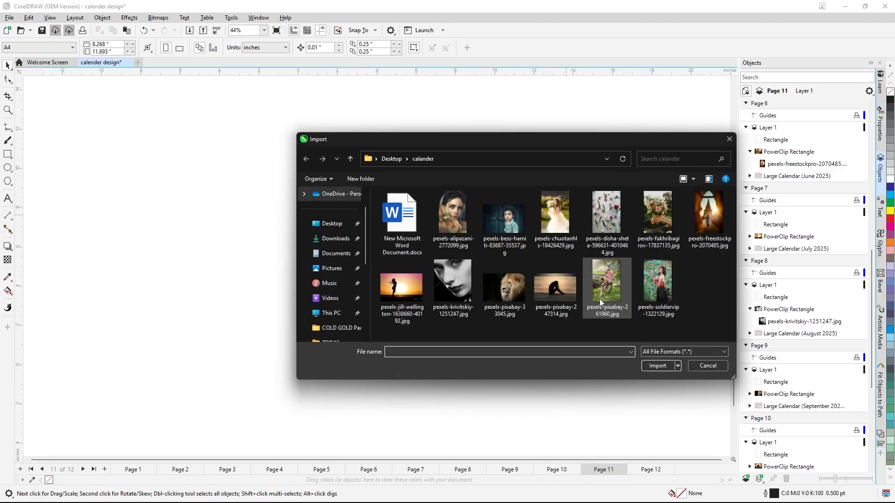
{"action": "left_click", "coordinate": [588, 265]}
{"action": "left_click", "coordinate": [652, 366]}
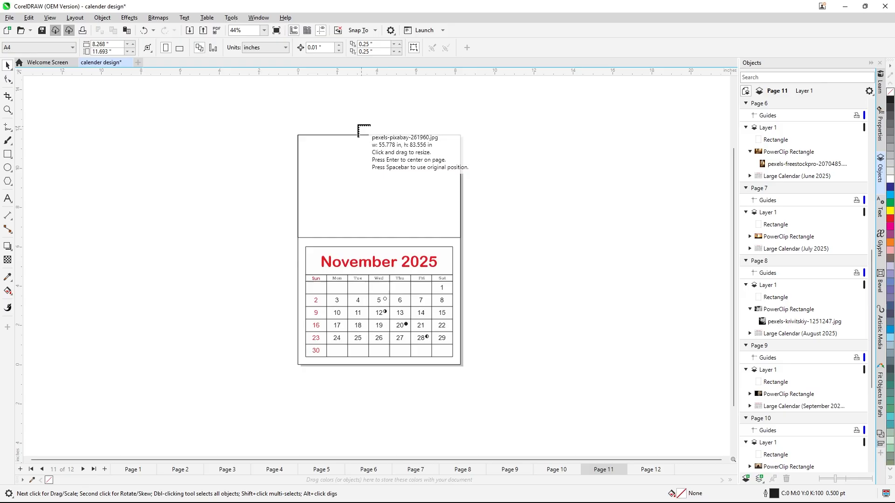
{"action": "left_click", "coordinate": [524, 262]}
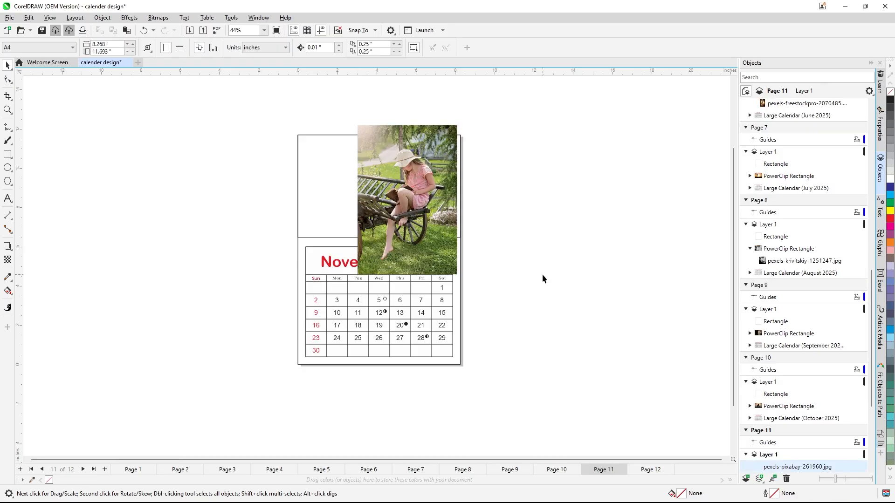
PowerClip the photo of the girl on the cart inside the picture rectangle above the November 2025 calendar, and fill the frame proportionally.
{"action": "right_click", "coordinate": [401, 177]}
{"action": "left_click", "coordinate": [437, 317]}
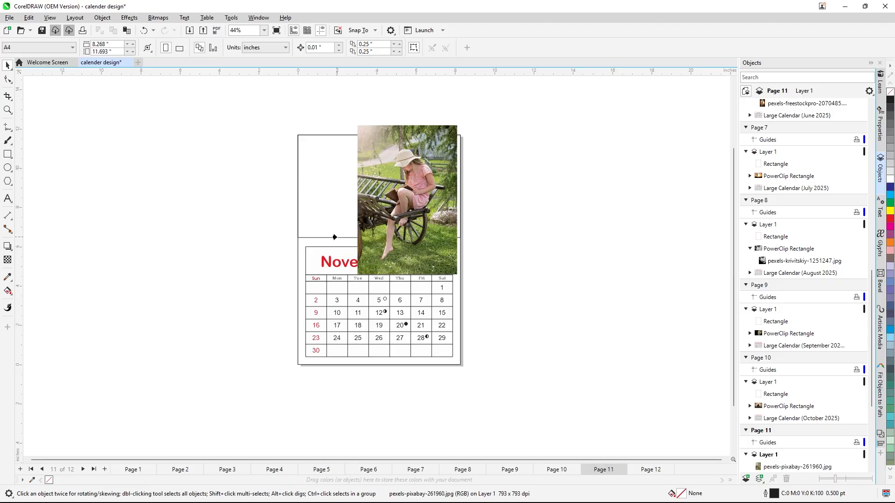
{"action": "left_click", "coordinate": [333, 238]}
{"action": "left_click", "coordinate": [156, 87]}
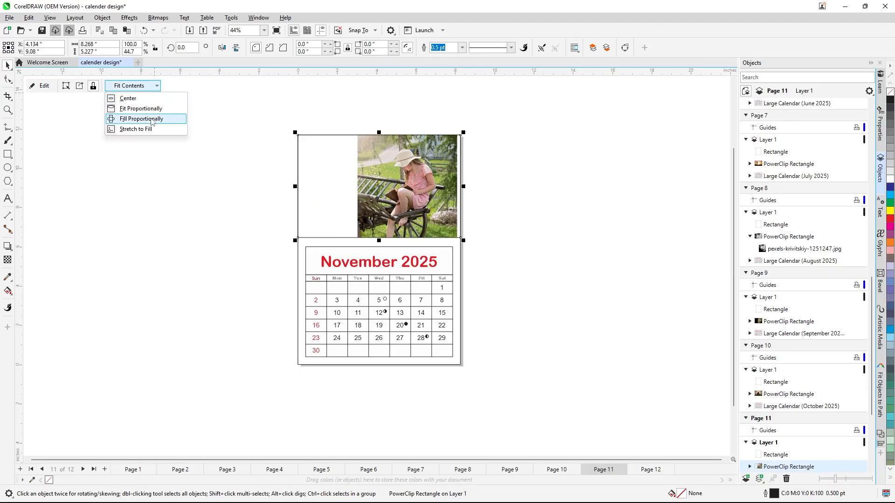
{"action": "left_click", "coordinate": [150, 120]}
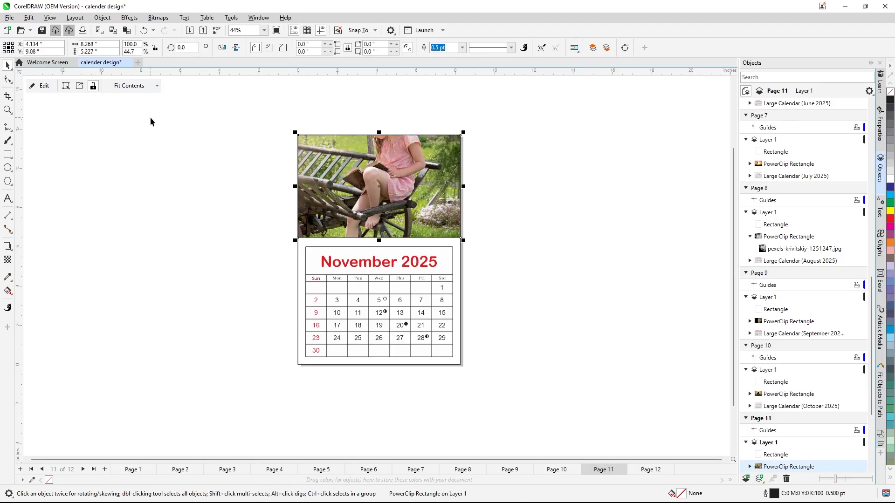
Edit the November frame's contents, moving the photo down to about X 4.138", Y 7.372" so the girl's hat fits inside the frame.
{"action": "left_click", "coordinate": [44, 86]}
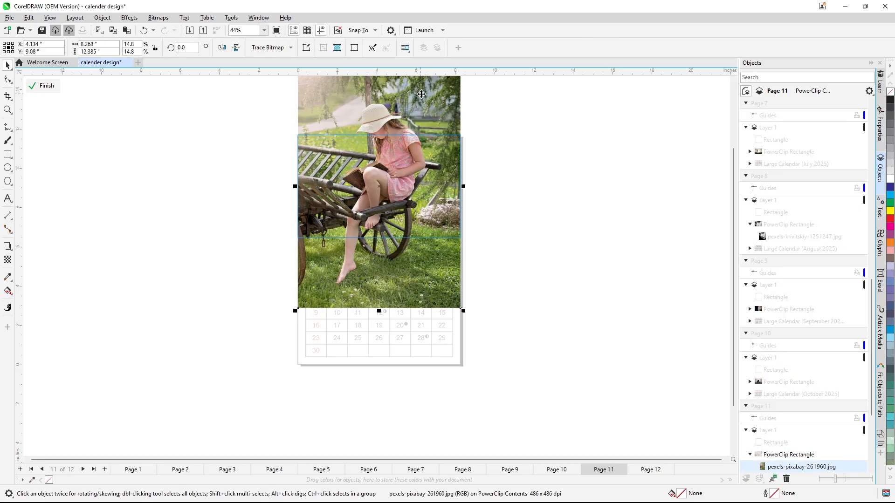
{"action": "left_click_drag", "start_coordinate": [423, 107], "coordinate": [422, 128]}
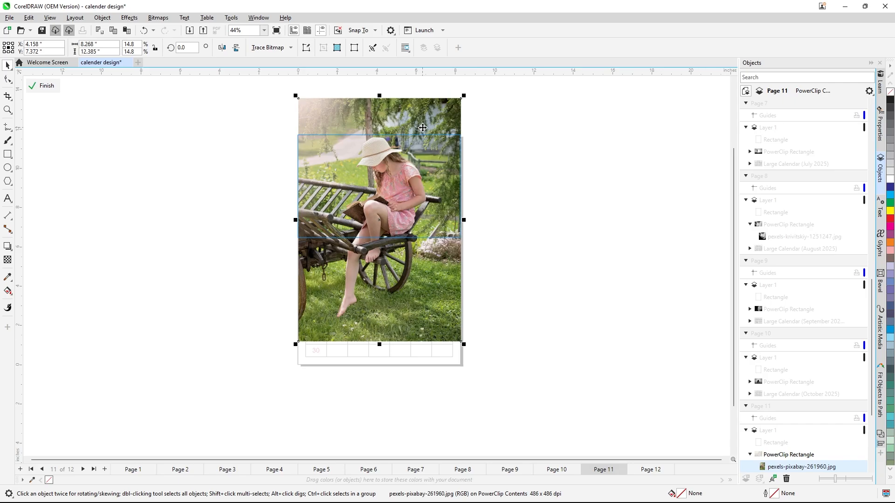
{"action": "left_click_drag", "start_coordinate": [422, 127], "coordinate": [422, 127]}
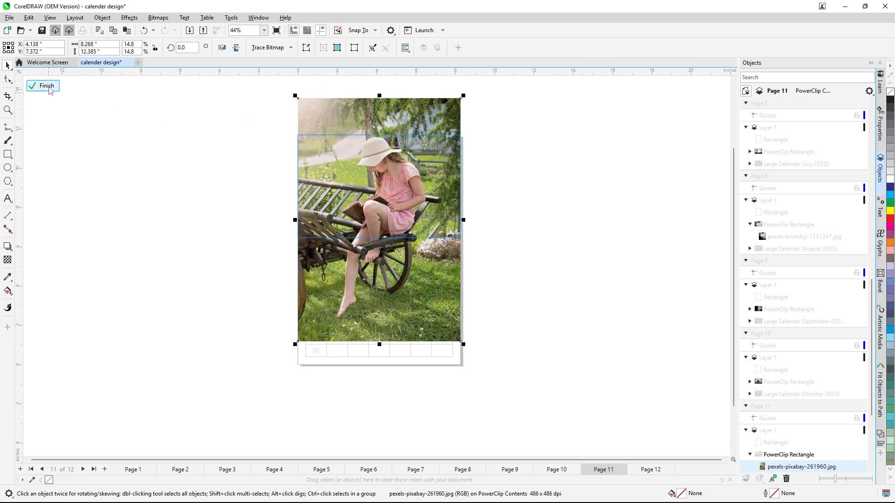
{"action": "left_click", "coordinate": [46, 86]}
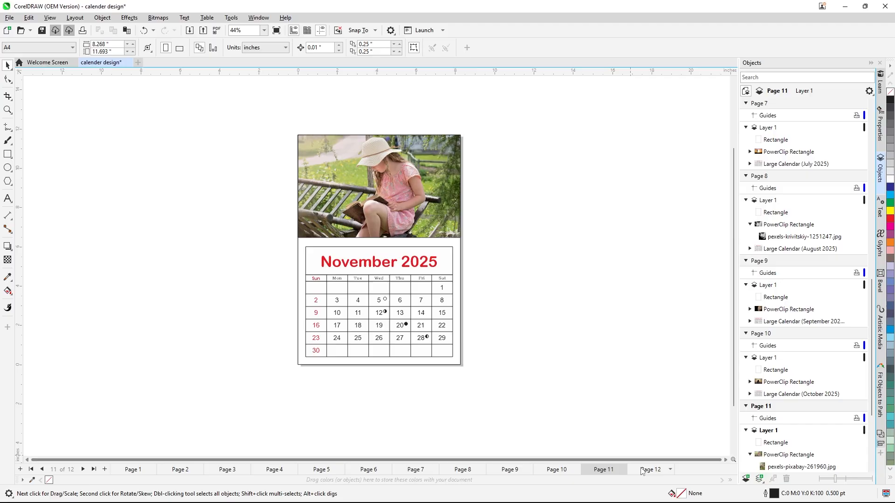
Import pexels-soldiervip-1322129.jpg onto Page 12 for December 2025, placing it at about 4.443" × 6.665" over the picture rectangle.
{"action": "left_click", "coordinate": [643, 471]}
{"action": "right_click", "coordinate": [524, 206]}
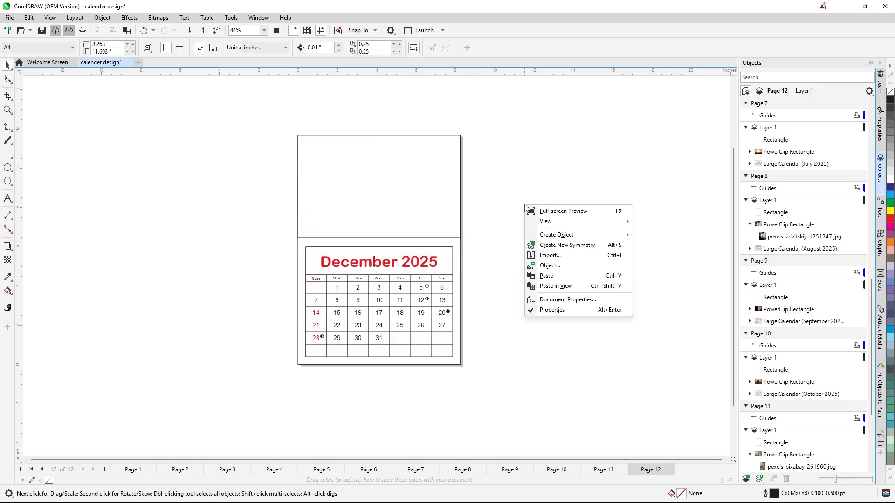
{"action": "left_click", "coordinate": [546, 255]}
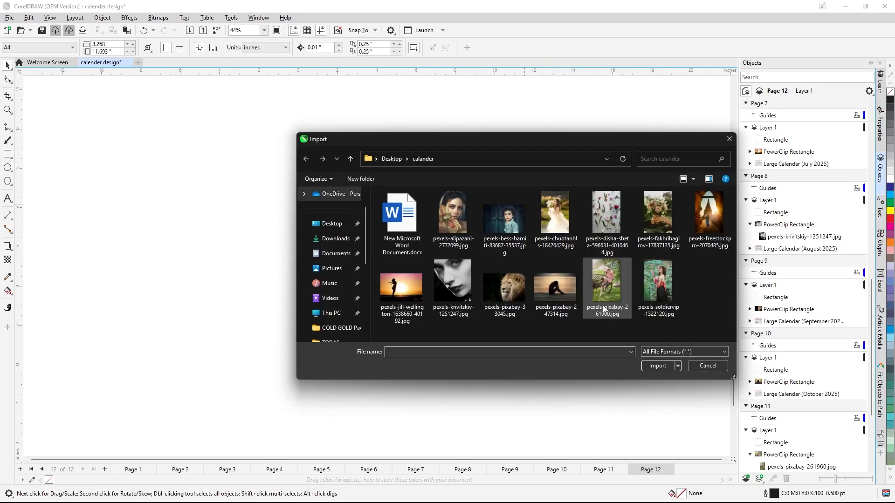
{"action": "left_click", "coordinate": [658, 284]}
{"action": "left_click", "coordinate": [657, 366]}
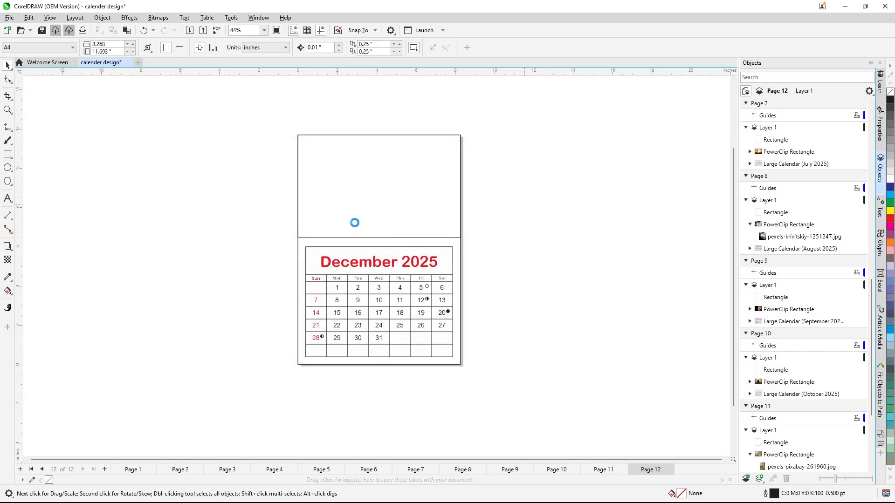
{"action": "key", "text": "Return"}
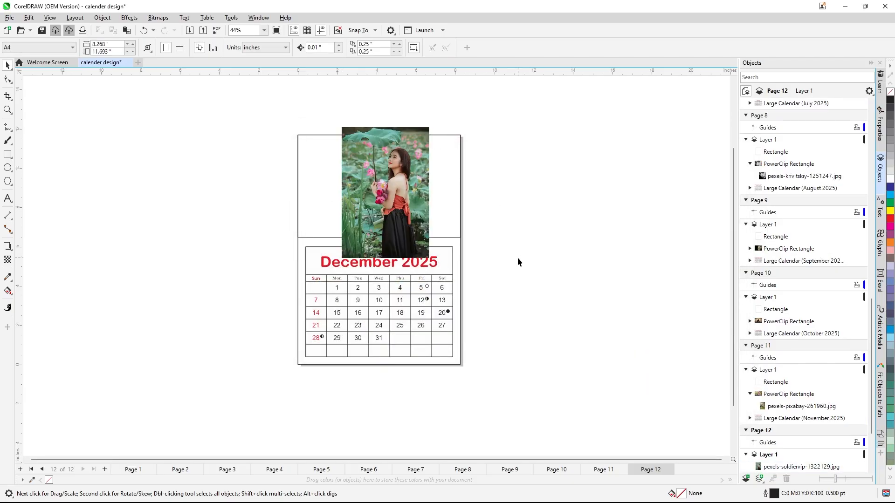
PowerClip the lotus pond photo inside the picture rectangle above the December 2025 calendar, and fill the frame proportionally.
{"action": "right_click", "coordinate": [398, 182]}
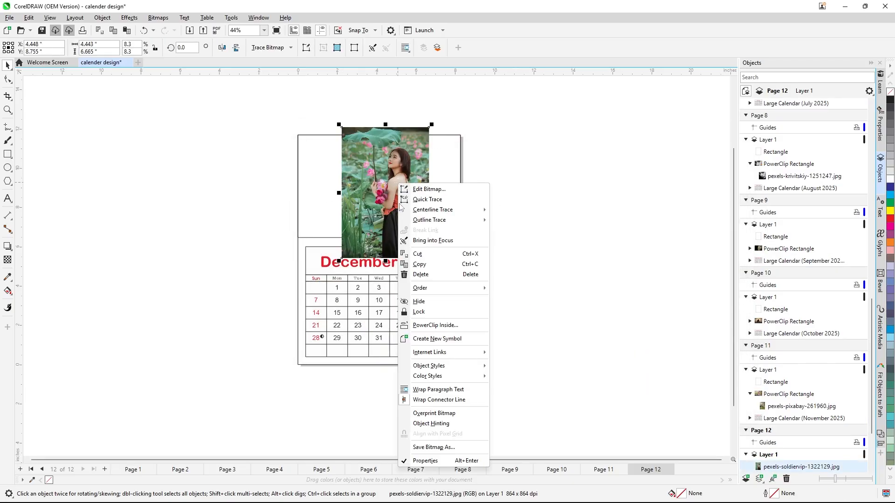
{"action": "left_click", "coordinate": [426, 326]}
{"action": "left_click", "coordinate": [326, 238]}
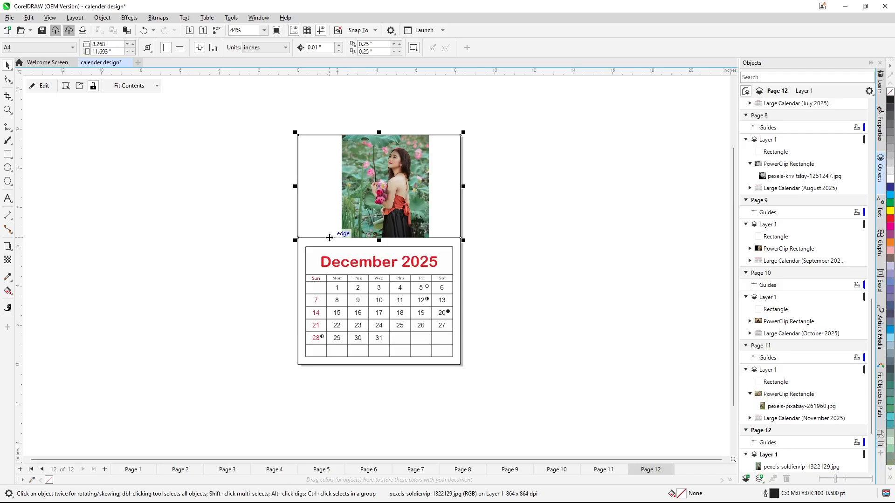
{"action": "left_click", "coordinate": [156, 85]}
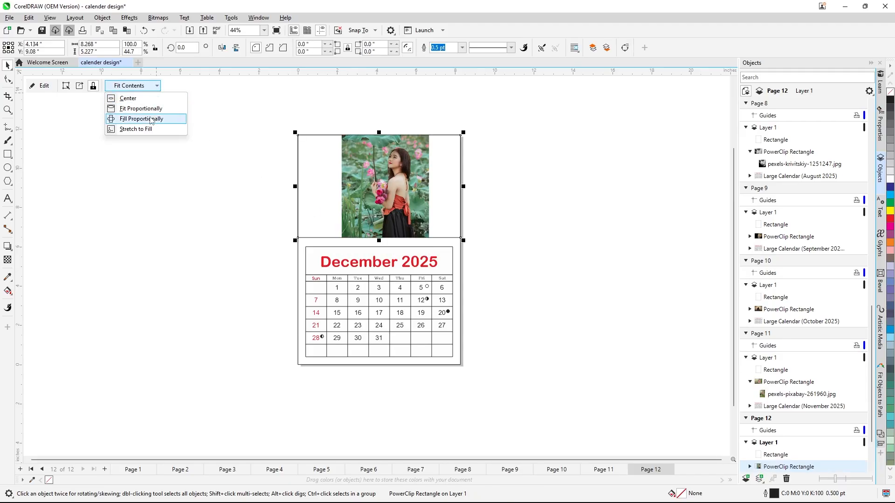
{"action": "left_click", "coordinate": [150, 120]}
Edit the December frame's contents, moving the photo down to about Y 6.945" and nudging it right to line up with the frame.
{"action": "left_click", "coordinate": [43, 86]}
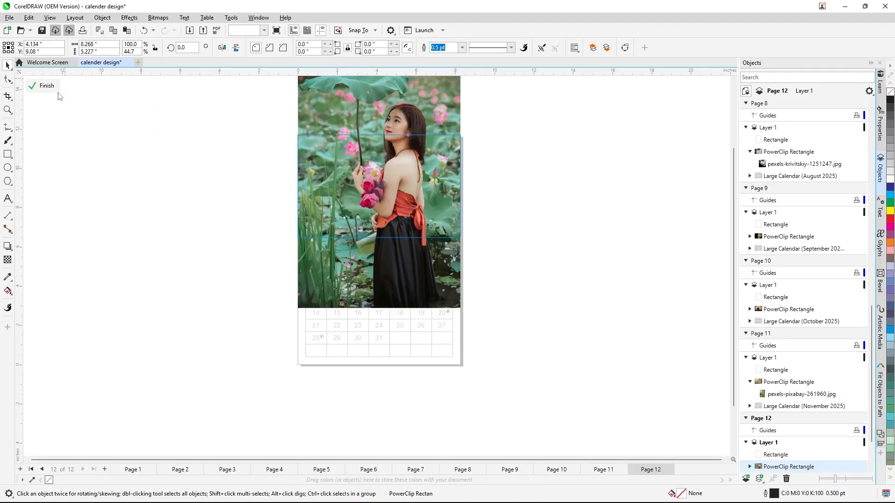
{"action": "left_click", "coordinate": [443, 99]}
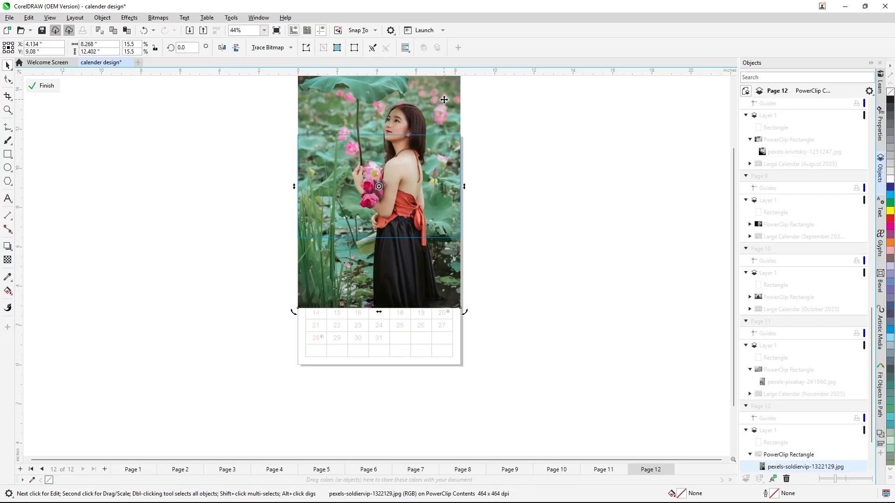
{"action": "left_click", "coordinate": [444, 100]}
{"action": "left_click_drag", "start_coordinate": [444, 99], "coordinate": [446, 101]}
{"action": "left_click_drag", "start_coordinate": [449, 129], "coordinate": [440, 122]}
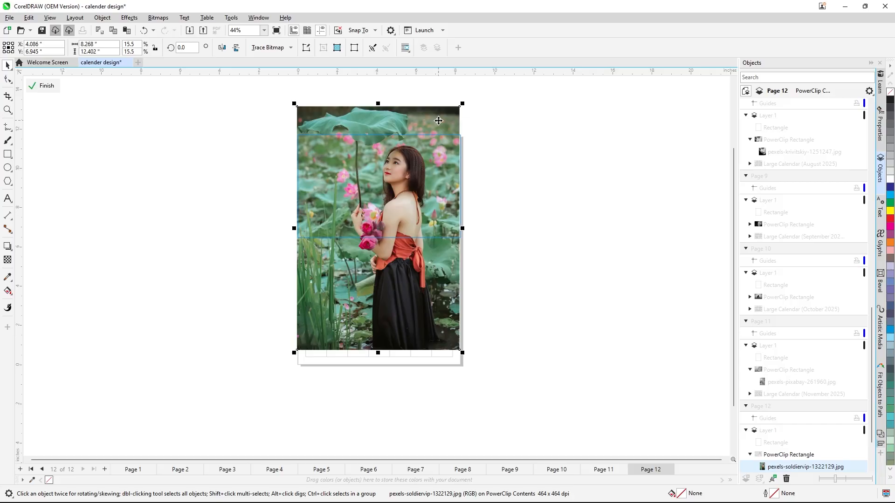
{"action": "key", "text": "Right"}
{"action": "key", "text": "Right"}
{"action": "key", "text": "Right"}
{"action": "key", "text": "Right"}
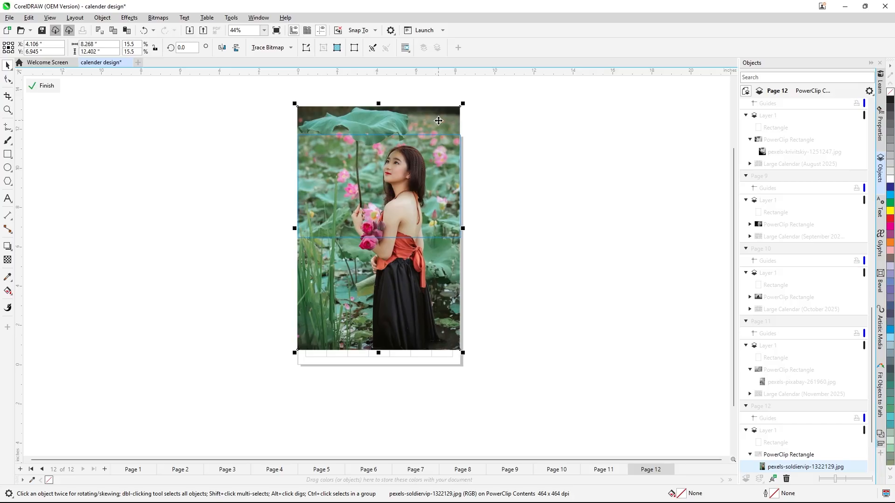
{"action": "left_click", "coordinate": [57, 87]}
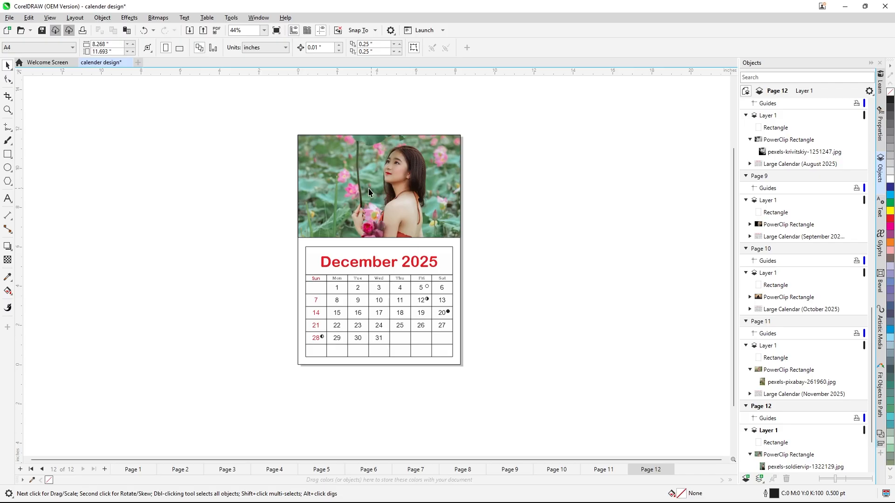
Go to Page 1 and set the document's default outline colour for graphic objects to C60 M40 Y0 K40.
{"action": "left_click", "coordinate": [299, 259]}
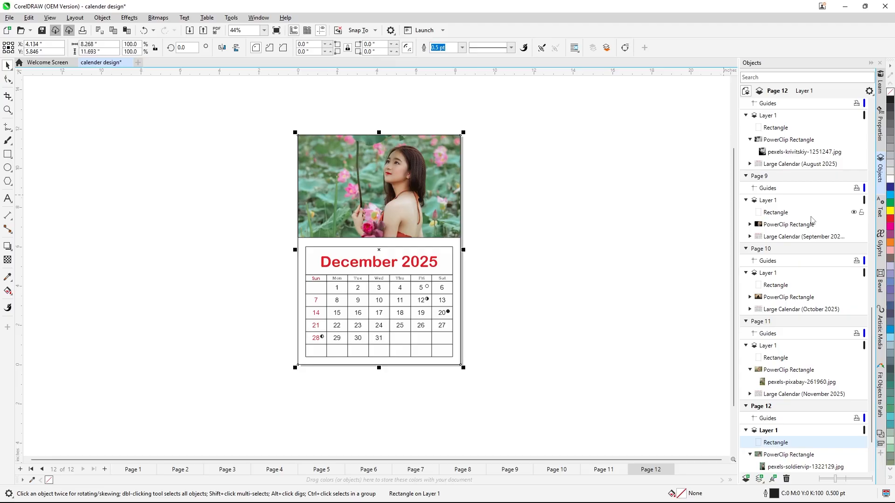
{"action": "left_click", "coordinate": [132, 469]}
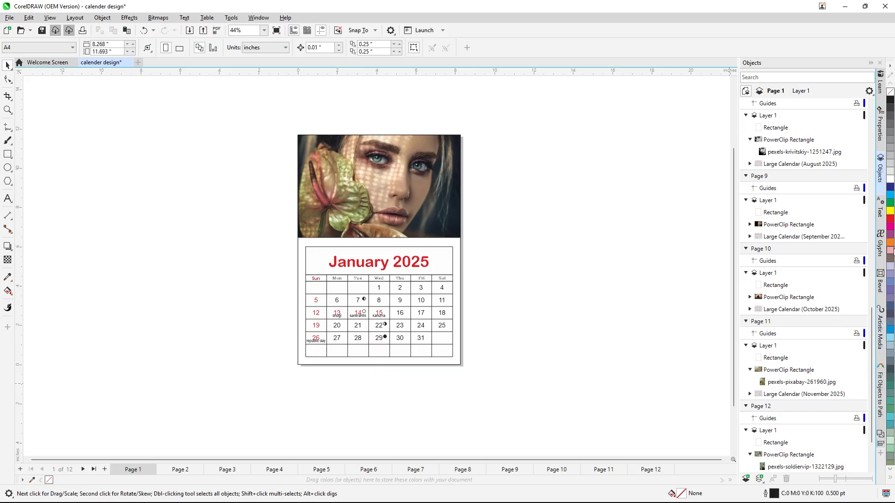
{"action": "left_click", "coordinate": [890, 309]}
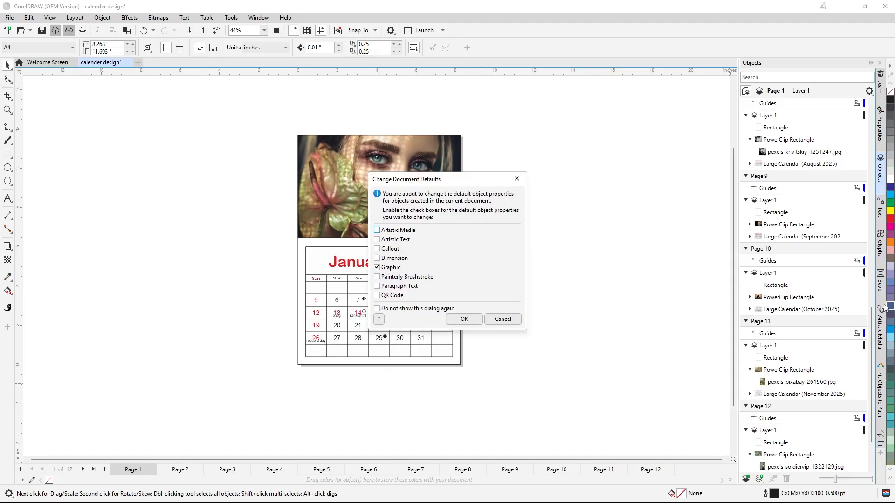
{"action": "left_click", "coordinate": [464, 319]}
Set the outline colour of the page-sized border rectangle on the January 2025 page to C60 M40 Y0 K0.
{"action": "scroll", "coordinate": [297, 272], "scroll_direction": "up", "scroll_amount": 5}
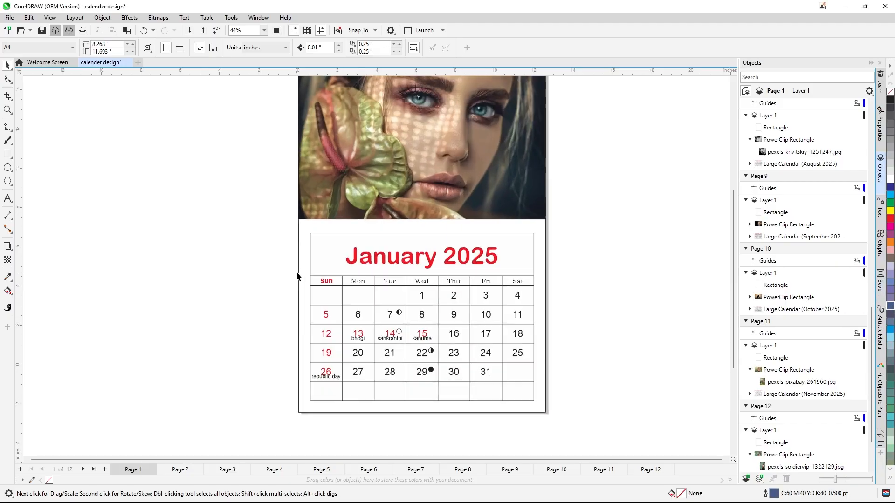
{"action": "scroll", "coordinate": [287, 220], "scroll_direction": "up", "scroll_amount": 2}
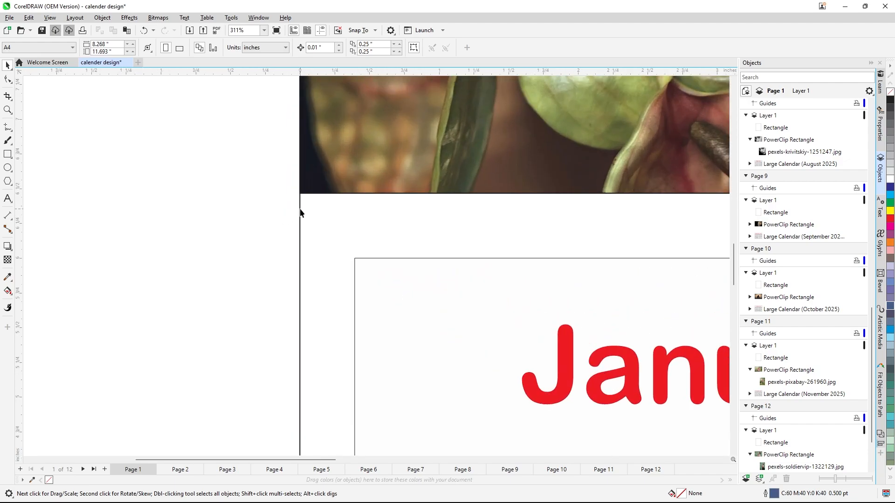
{"action": "left_click", "coordinate": [300, 213]}
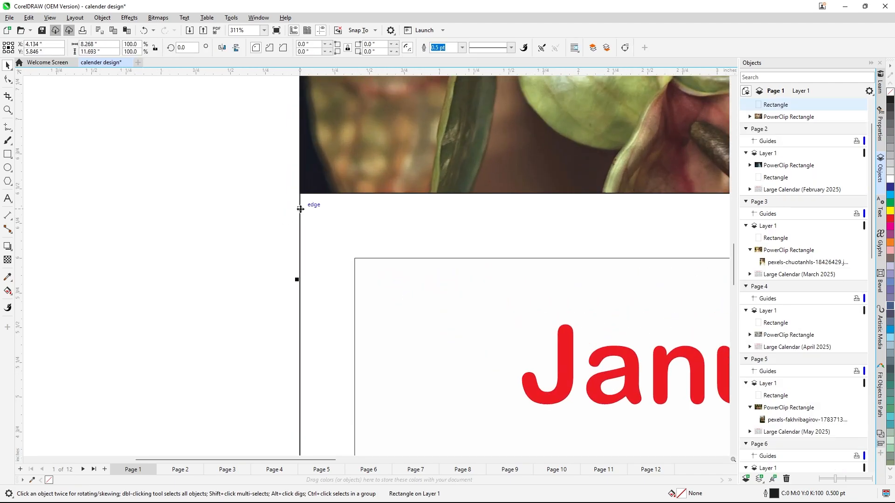
{"action": "right_click", "coordinate": [891, 285]}
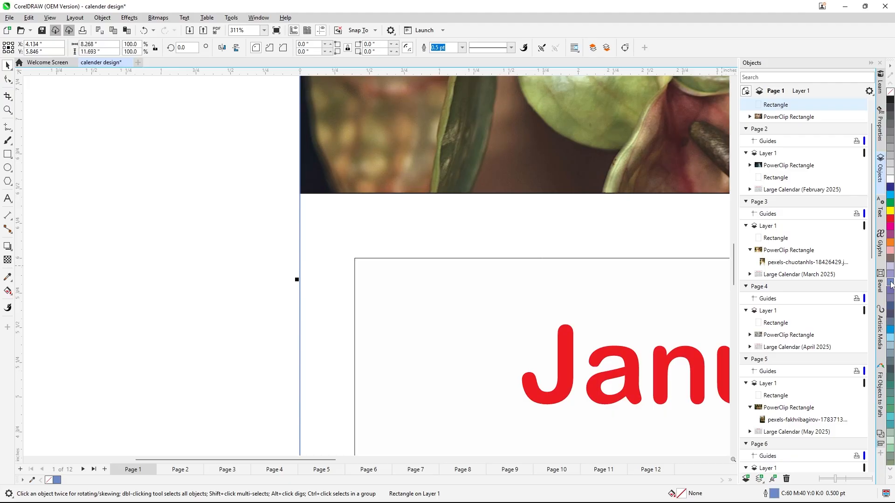
Try outline widths of 1.0 pt and 2.0 pt on the page-sized border rectangle of the January 2025 page.
{"action": "scroll", "coordinate": [195, 206], "scroll_direction": "down", "scroll_amount": 4}
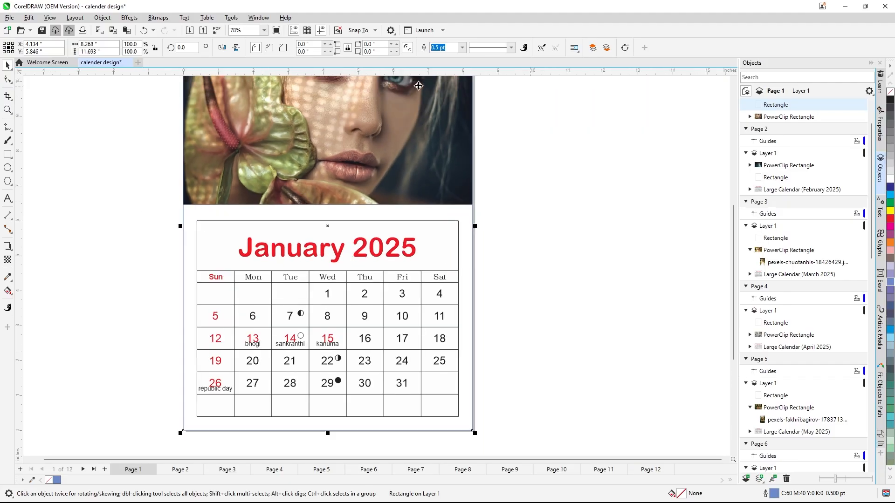
{"action": "left_click", "coordinate": [461, 48]}
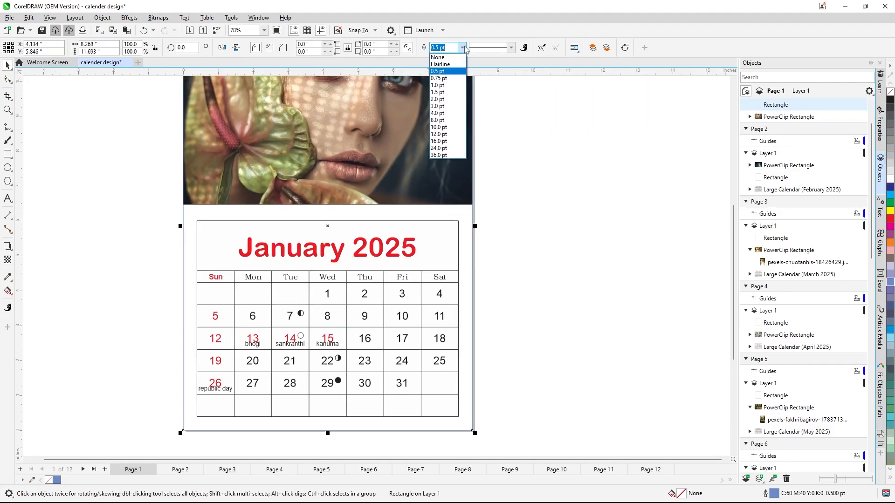
{"action": "left_click", "coordinate": [442, 85]}
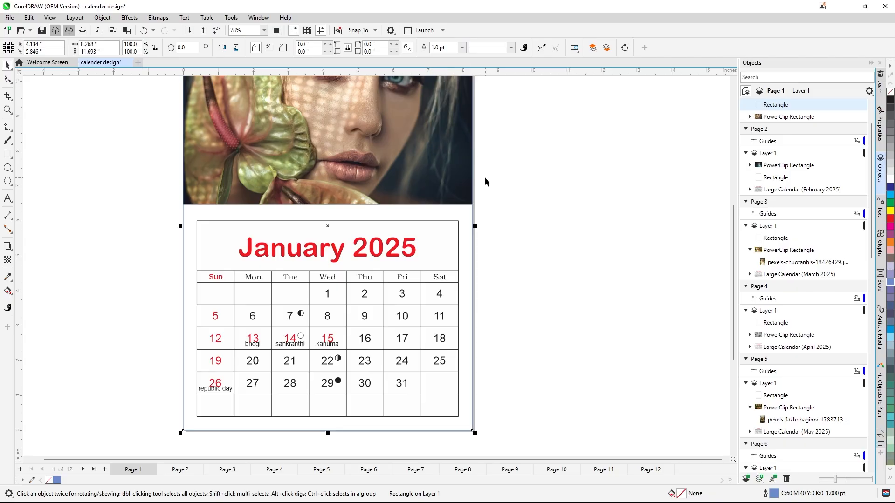
{"action": "left_click", "coordinate": [462, 48]}
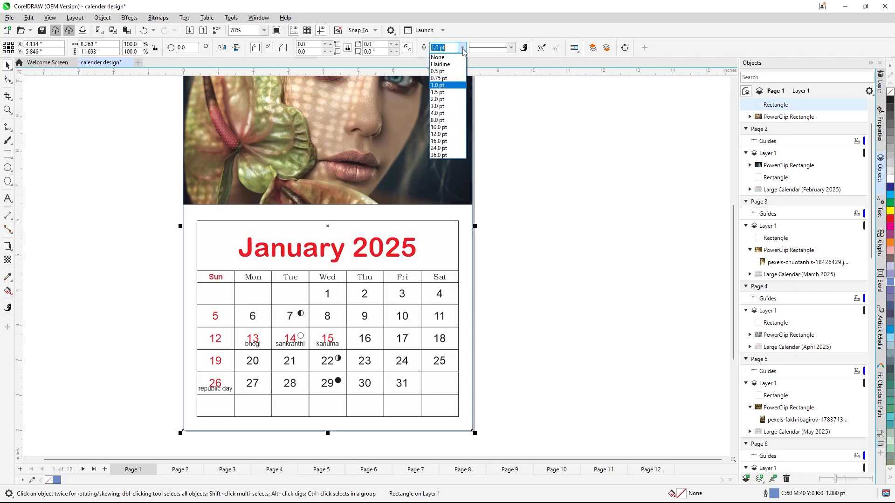
{"action": "left_click", "coordinate": [449, 99]}
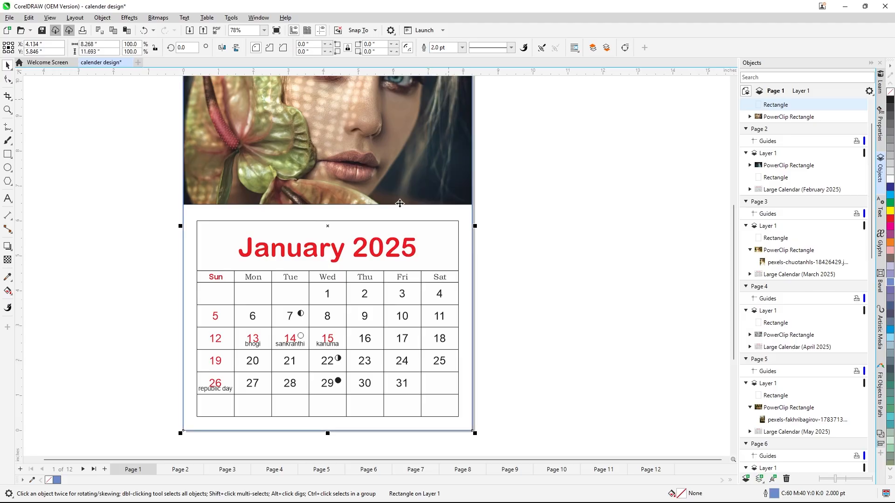
{"action": "left_click", "coordinate": [93, 275]}
{"action": "scroll", "coordinate": [415, 355], "scroll_direction": "down", "scroll_amount": 3}
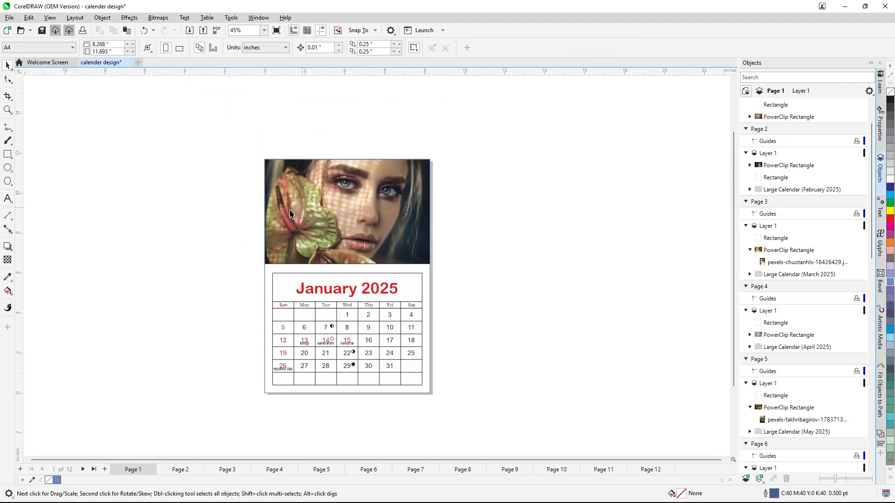
{"action": "scroll", "coordinate": [289, 213], "scroll_direction": "up", "scroll_amount": 3}
{"action": "scroll", "coordinate": [291, 137], "scroll_direction": "down", "scroll_amount": 3}
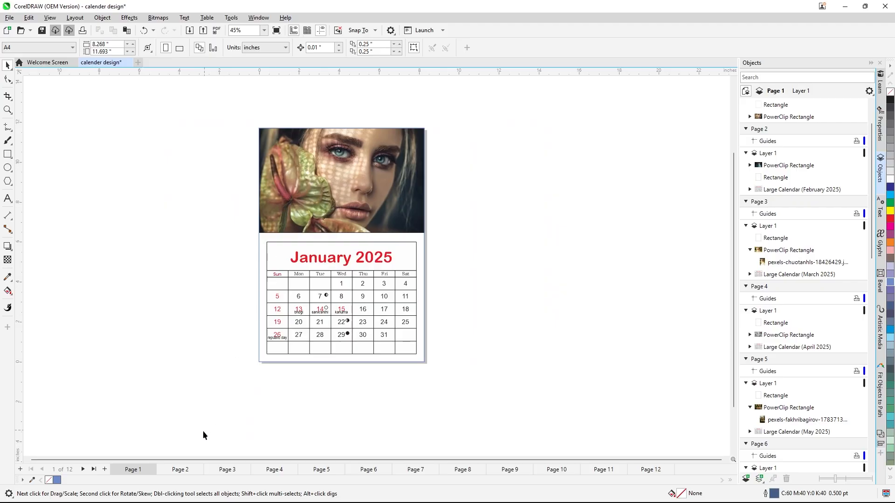
Set the outline width of the January 2025 page's border rectangle to None.
{"action": "scroll", "coordinate": [263, 340], "scroll_direction": "up", "scroll_amount": 1}
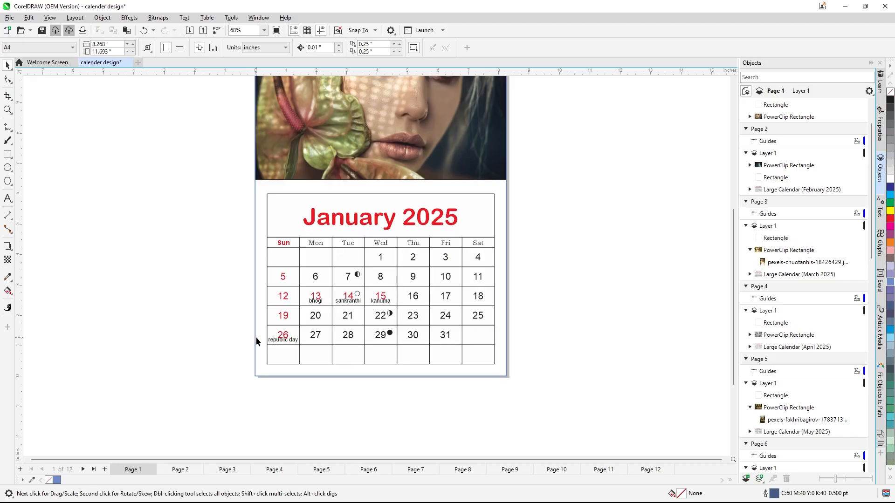
{"action": "left_click", "coordinate": [257, 341]}
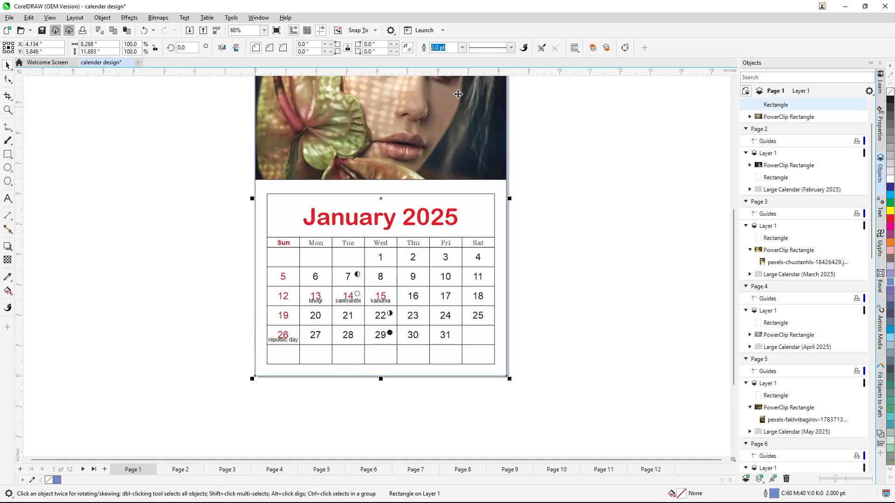
{"action": "left_click", "coordinate": [463, 49]}
{"action": "left_click", "coordinate": [462, 48]}
{"action": "left_click", "coordinate": [442, 58]}
{"action": "scroll", "coordinate": [528, 355], "scroll_direction": "down", "scroll_amount": 3}
{"action": "scroll", "coordinate": [508, 196], "scroll_direction": "up", "scroll_amount": 2}
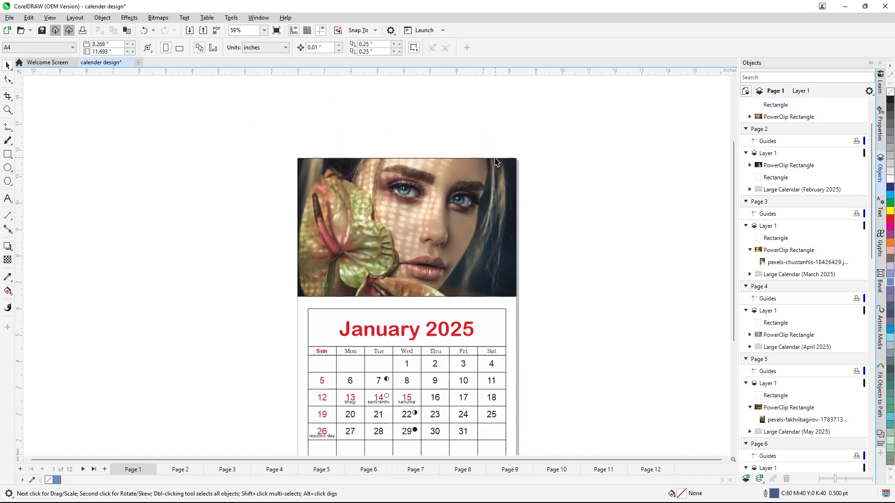
{"action": "left_click", "coordinate": [479, 90]}
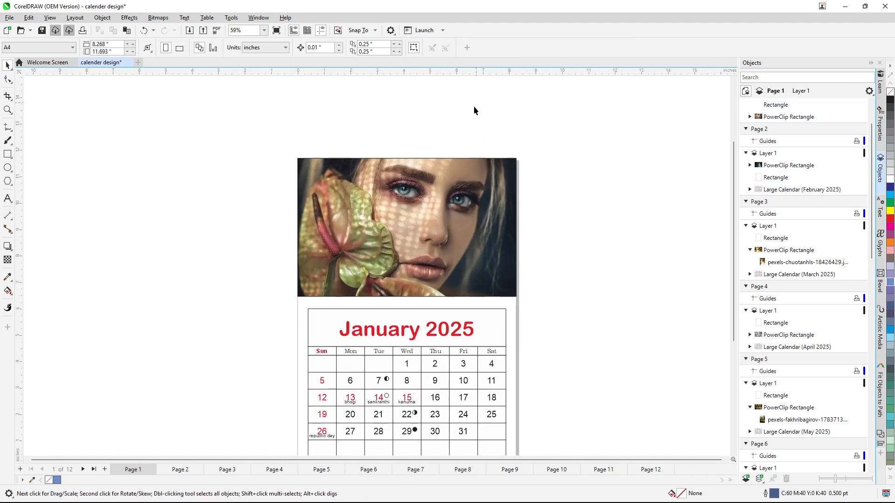
{"action": "left_click", "coordinate": [410, 164]}
{"action": "left_click", "coordinate": [549, 153]}
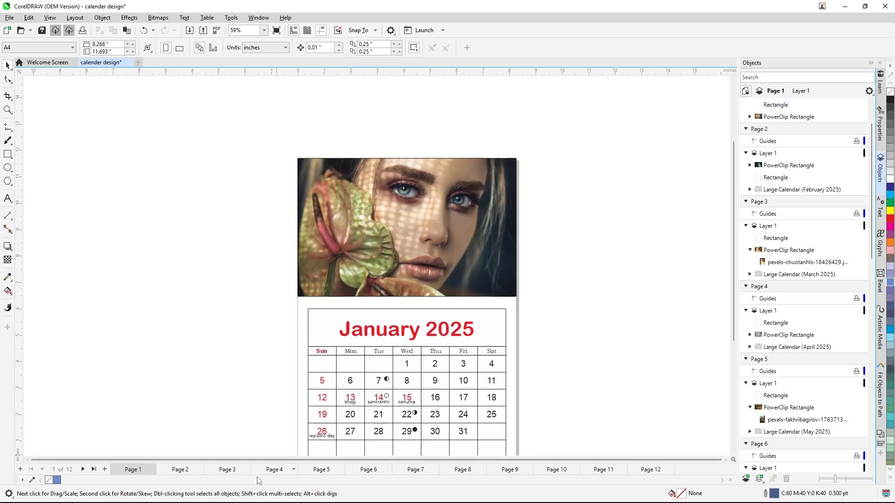
Go to Page 2 and set the outline width of the February 2025 border rectangle to None.
{"action": "left_click", "coordinate": [172, 470]}
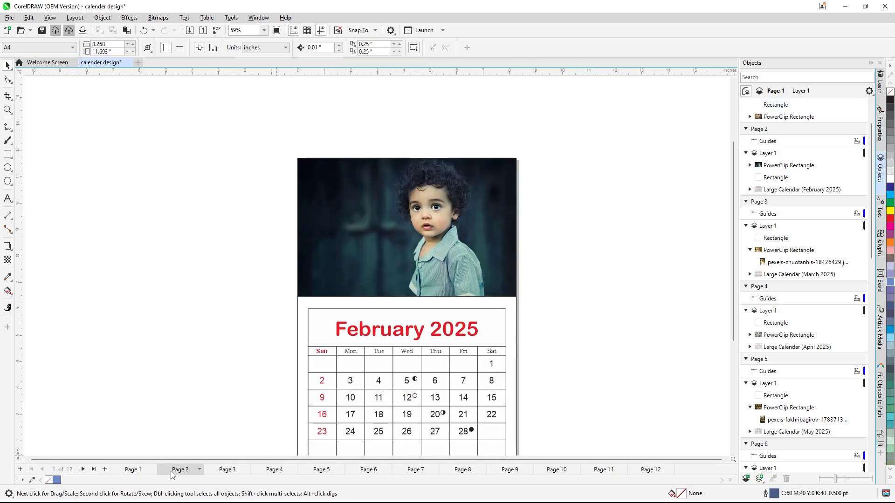
{"action": "left_click", "coordinate": [299, 319]}
{"action": "left_click", "coordinate": [463, 48]}
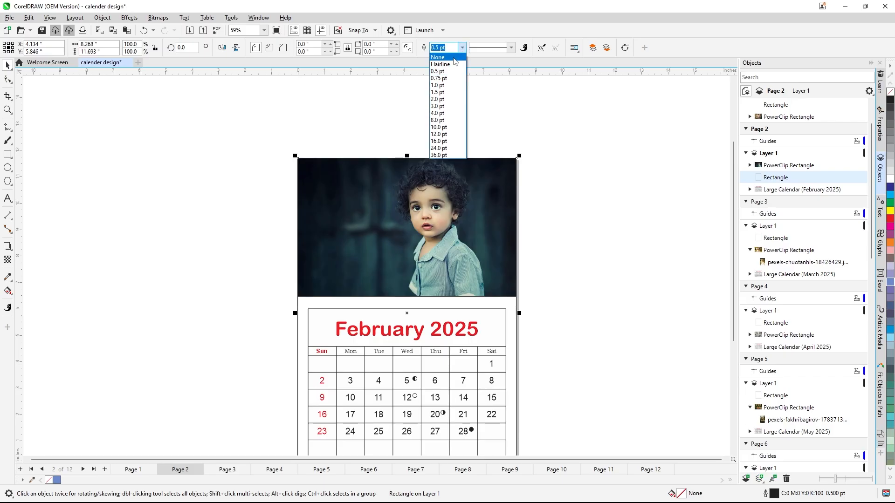
{"action": "left_click", "coordinate": [454, 57]}
Go to Page 3 and set the outline width of the March 2025 border rectangle to None.
{"action": "left_click", "coordinate": [228, 470]}
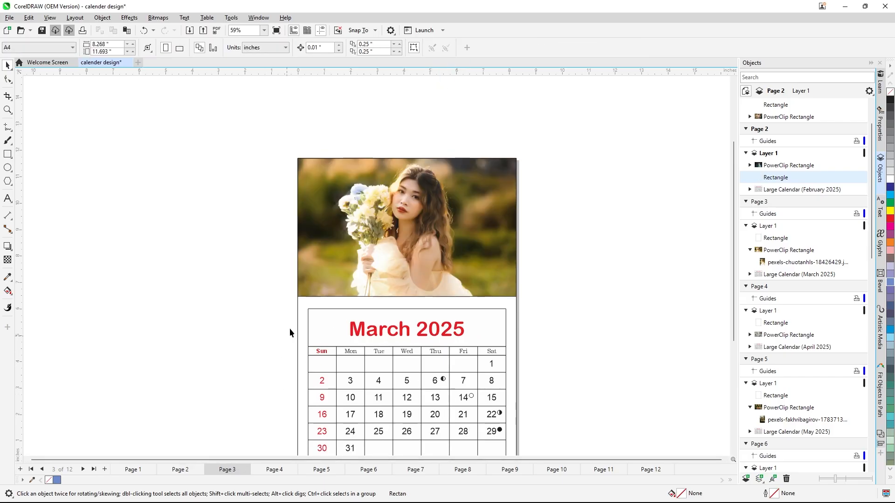
{"action": "left_click", "coordinate": [298, 317]}
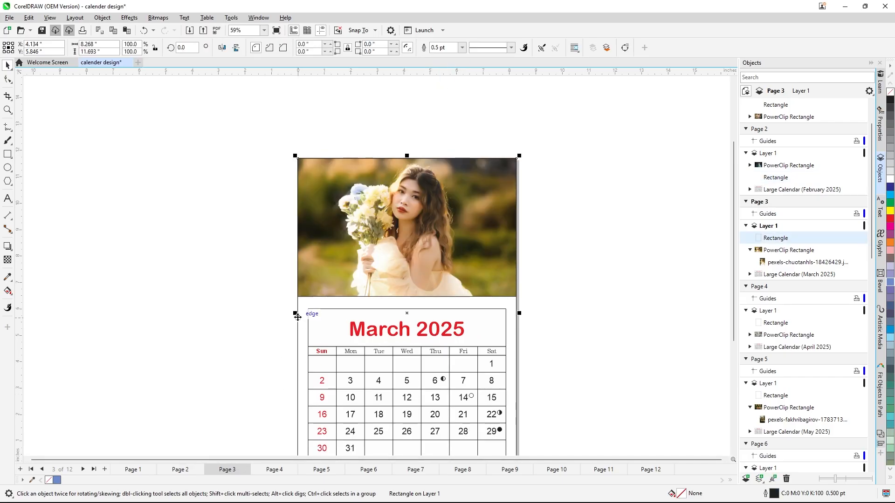
{"action": "left_click", "coordinate": [463, 47]}
{"action": "left_click", "coordinate": [455, 57]}
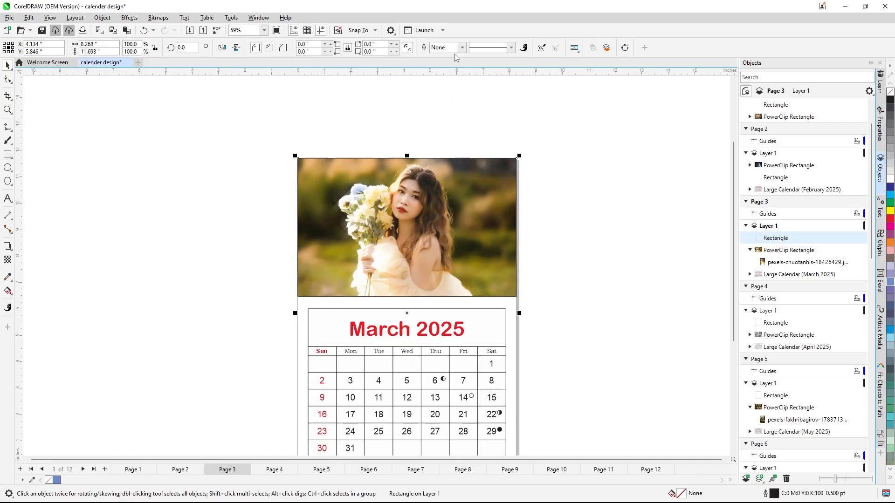
{"action": "left_click", "coordinate": [167, 340]}
Go to Page 4 and set the outline width of the April 2025 border rectangle to None.
{"action": "left_click", "coordinate": [268, 470]}
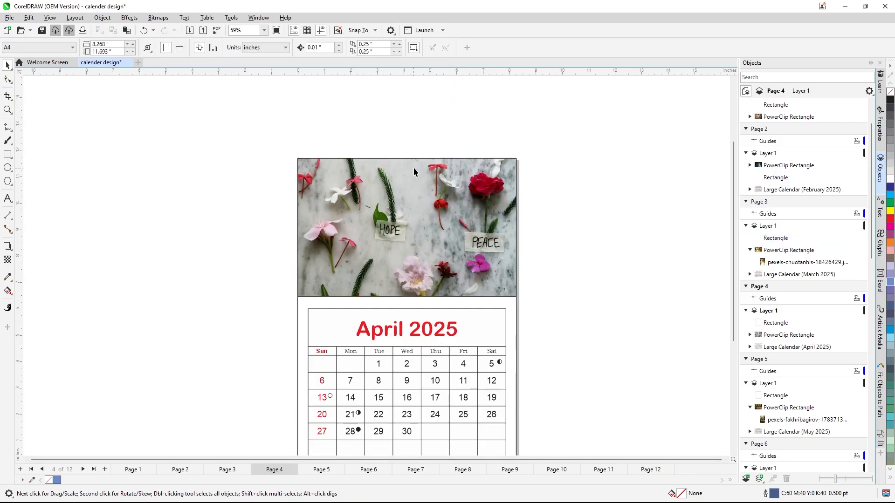
{"action": "left_click", "coordinate": [295, 318]}
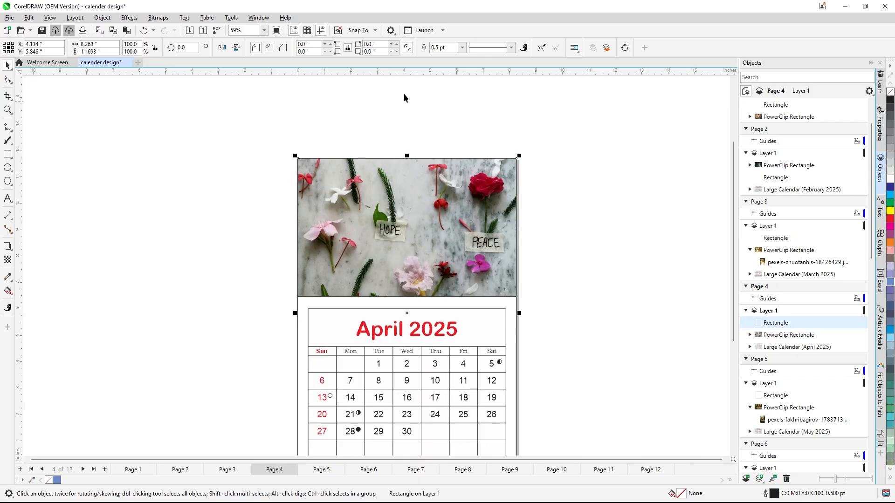
{"action": "left_click", "coordinate": [461, 48]}
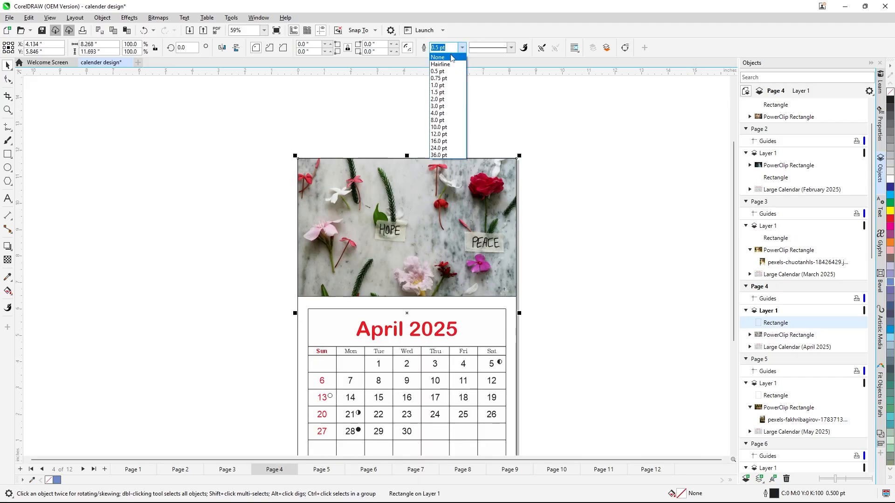
{"action": "left_click", "coordinate": [450, 58]}
{"action": "left_click", "coordinate": [246, 268]}
Go to Page 5 and set the outline width of the May 2025 border rectangle to None.
{"action": "left_click", "coordinate": [305, 469]}
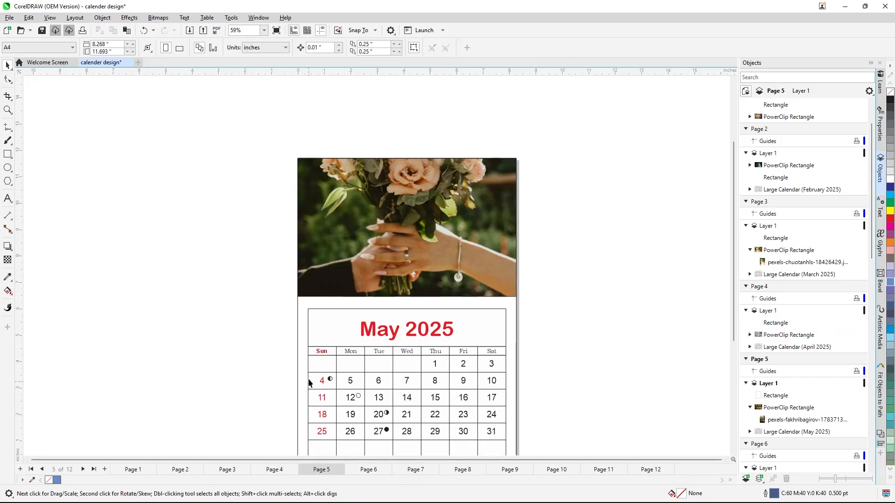
{"action": "left_click", "coordinate": [298, 354]}
{"action": "left_click", "coordinate": [462, 48]}
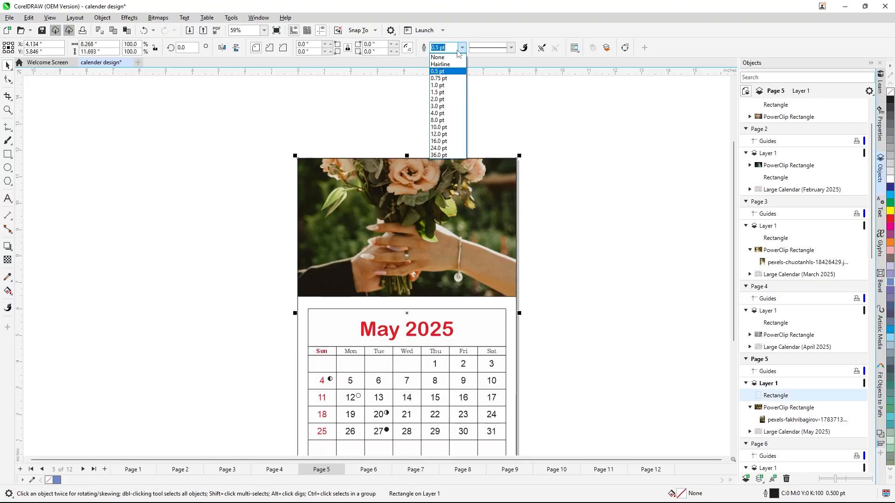
{"action": "left_click", "coordinate": [447, 61]}
{"action": "scroll", "coordinate": [560, 138], "scroll_direction": "down", "scroll_amount": 1}
{"action": "left_click", "coordinate": [560, 139]}
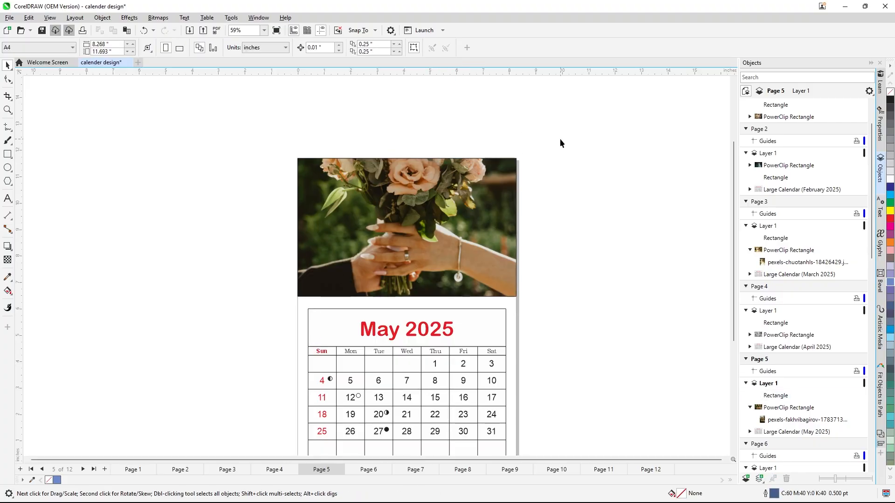
Go to Page 6 and set the outline width of the June 2025 border rectangle to None.
{"action": "left_click", "coordinate": [358, 470]}
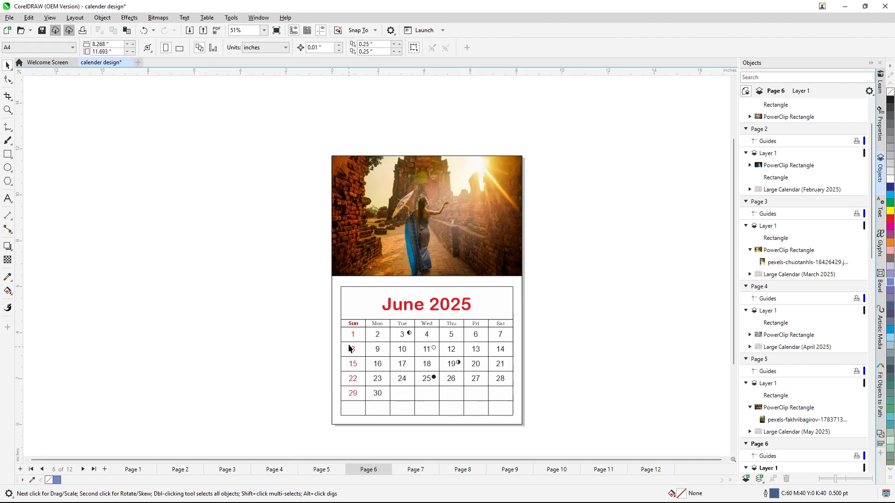
{"action": "left_click", "coordinate": [332, 315]}
{"action": "left_click", "coordinate": [461, 48]}
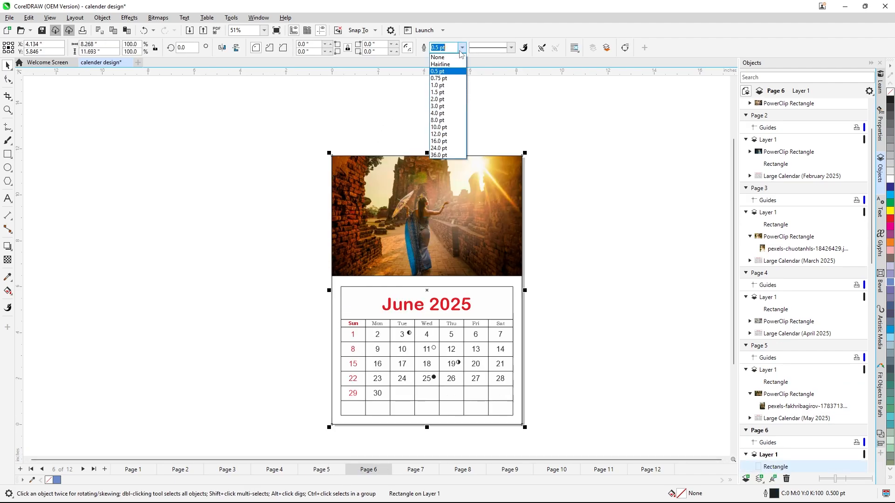
{"action": "left_click", "coordinate": [454, 58]}
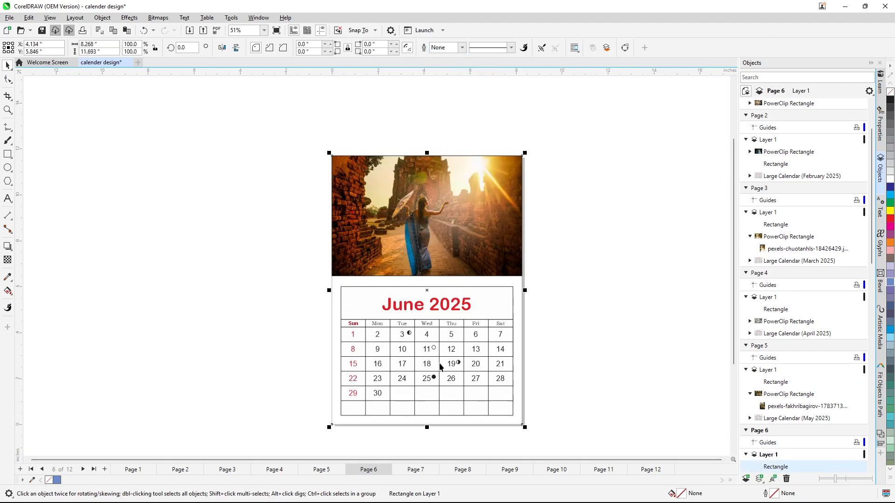
Go to Page 7 and set the outline width of the July 2025 border rectangle to None.
{"action": "left_click", "coordinate": [421, 469]}
{"action": "left_click", "coordinate": [332, 335]}
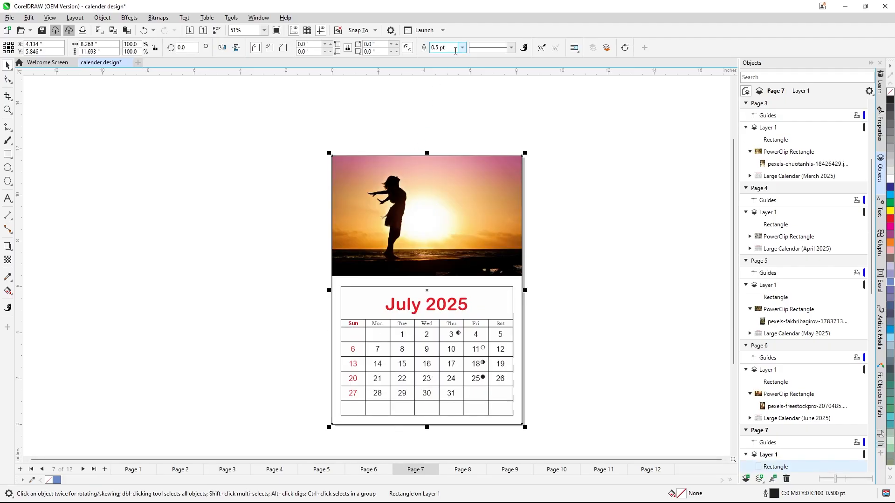
{"action": "left_click", "coordinate": [463, 48]}
{"action": "left_click", "coordinate": [456, 58]}
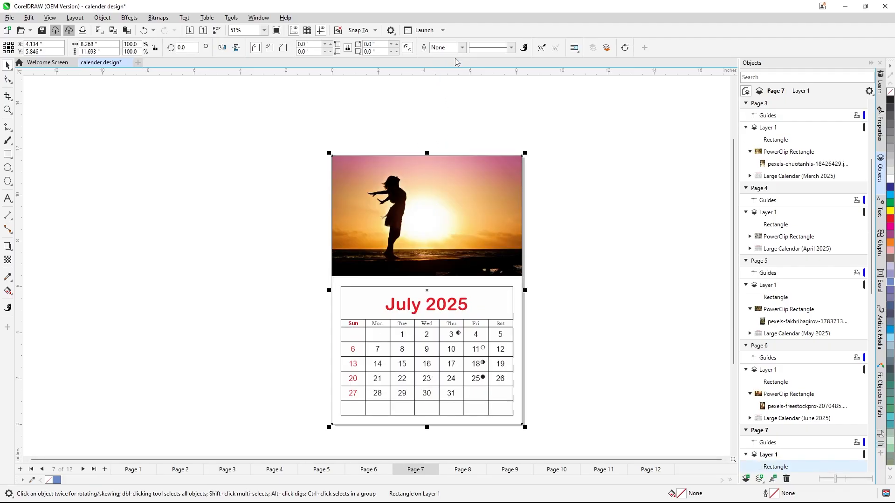
Go to Page 8 and set the outline width of the August 2025 border rectangle to None.
{"action": "left_click", "coordinate": [463, 470]}
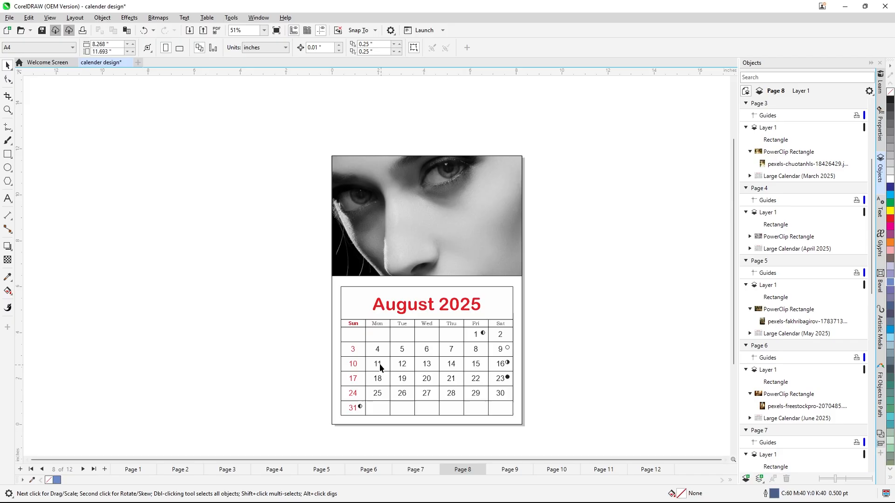
{"action": "left_click", "coordinate": [332, 315]}
{"action": "left_click", "coordinate": [463, 48]}
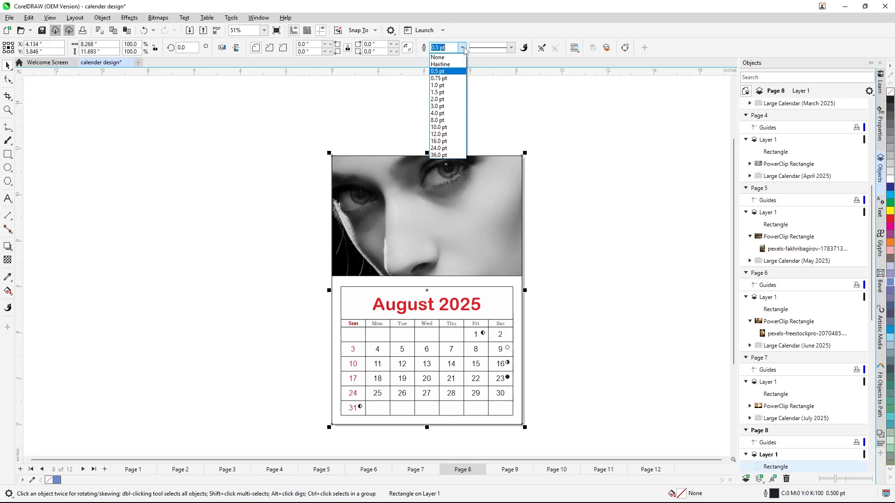
{"action": "left_click", "coordinate": [459, 57]}
Go to Page 9 and set the outline width of the September 2025 border rectangle to None.
{"action": "left_click", "coordinate": [509, 470]}
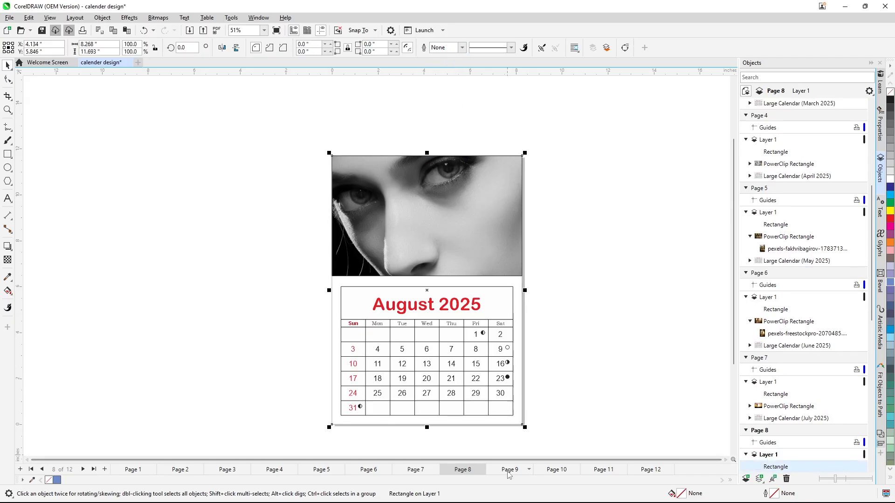
{"action": "left_click", "coordinate": [332, 315]}
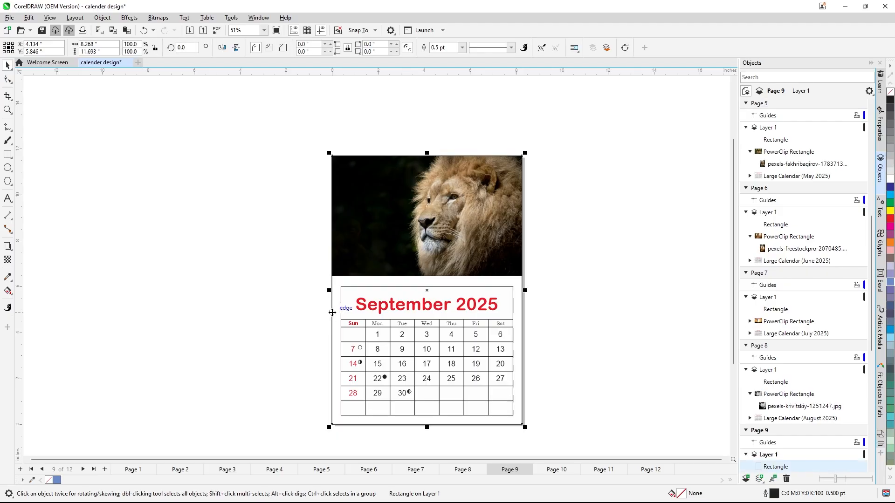
{"action": "left_click", "coordinate": [462, 48]}
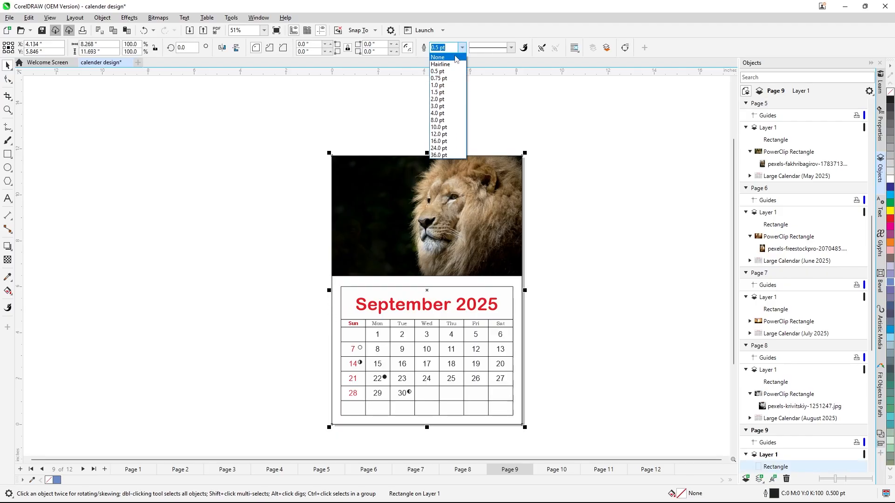
{"action": "left_click", "coordinate": [456, 60]}
{"action": "left_click", "coordinate": [607, 309]}
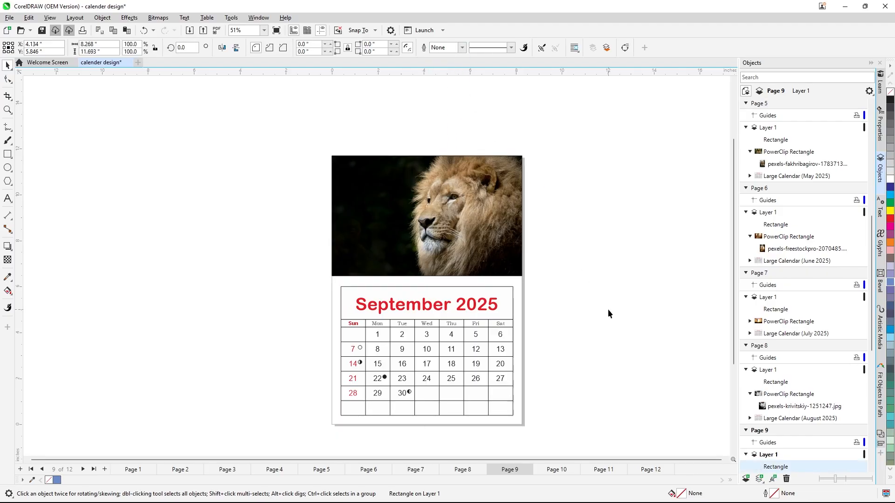
Go to Page 10 and set the outline width of the October 2025 border rectangle to None.
{"action": "left_click", "coordinate": [556, 469]}
{"action": "left_click", "coordinate": [333, 316]}
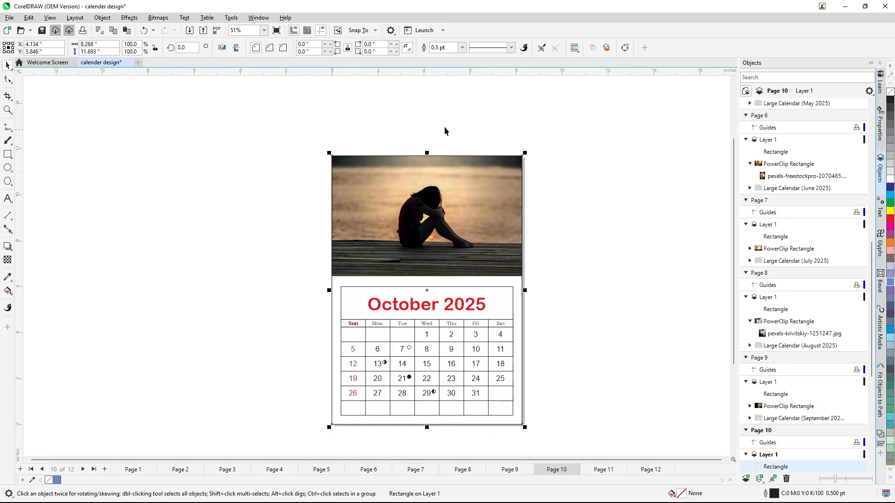
{"action": "left_click", "coordinate": [462, 48]}
{"action": "left_click", "coordinate": [457, 60]}
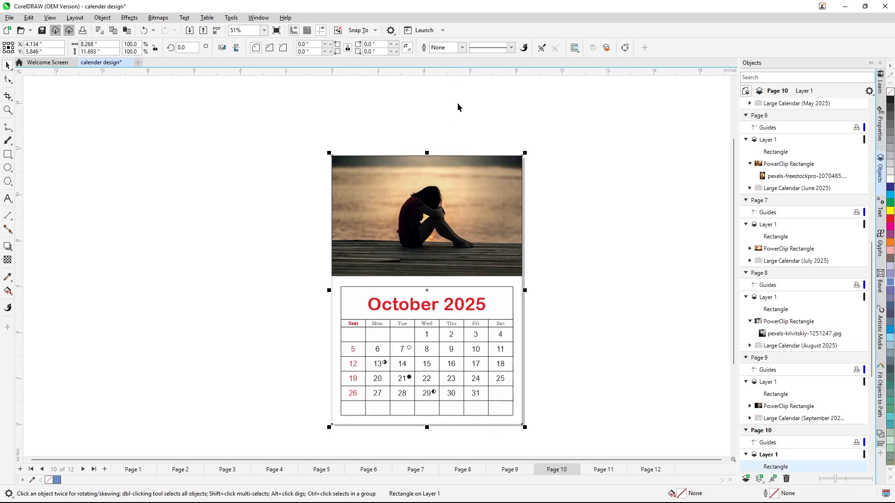
Go to Page 11 and set the outline width of the November 2025 border rectangle to None.
{"action": "left_click", "coordinate": [606, 469]}
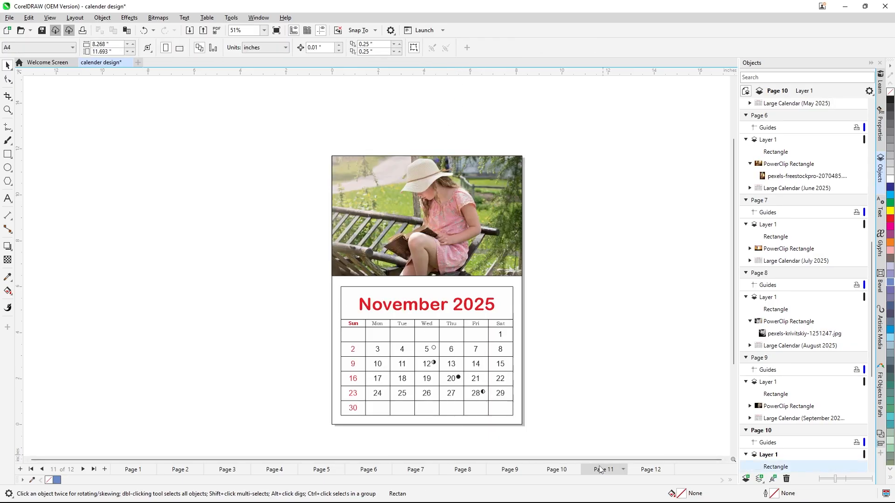
{"action": "left_click", "coordinate": [333, 314]}
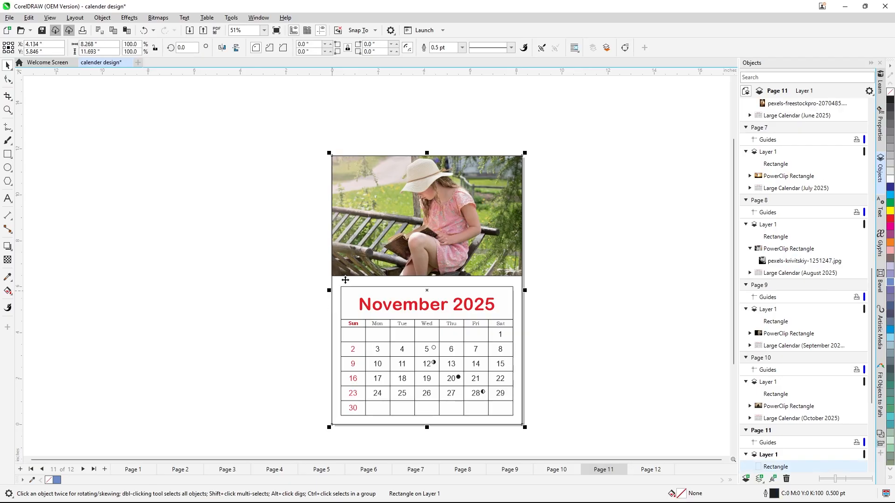
{"action": "left_click", "coordinate": [462, 48]}
{"action": "left_click", "coordinate": [448, 60]}
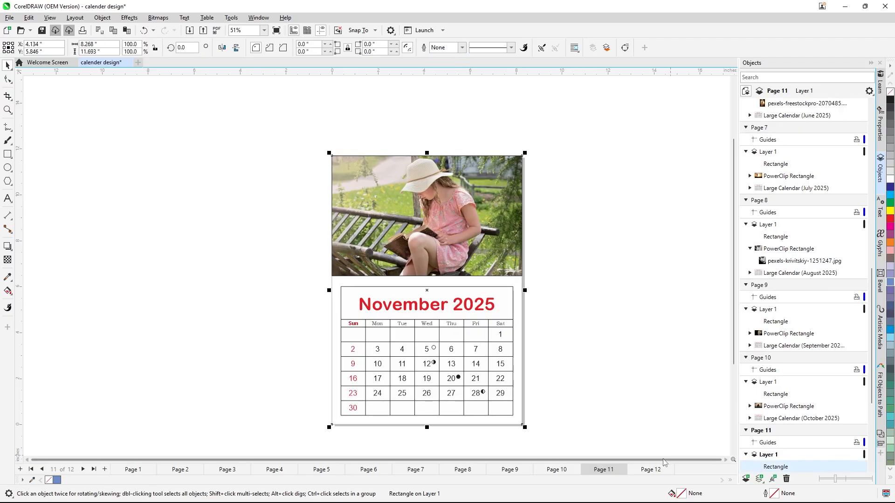
Go to Page 12, set the outline width of the December 2025 border rectangle to None, and deselect it.
{"action": "left_click", "coordinate": [657, 469]}
{"action": "left_click", "coordinate": [332, 324]}
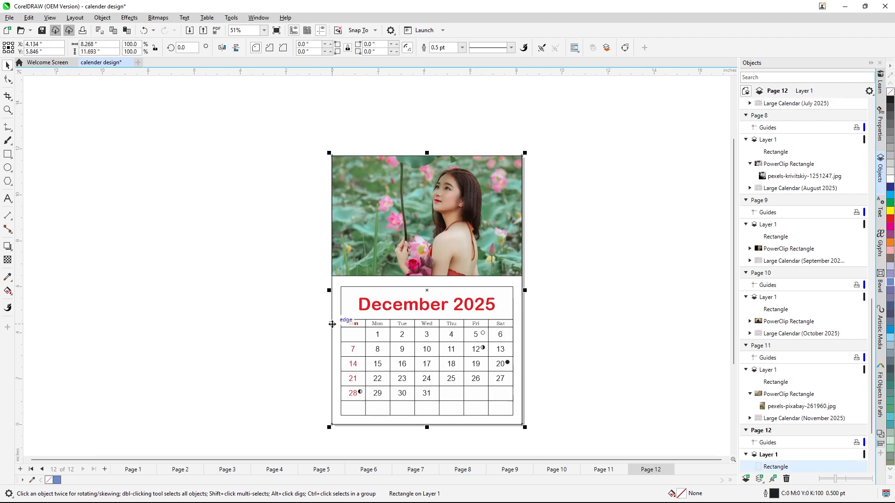
{"action": "left_click", "coordinate": [462, 48]}
{"action": "left_click", "coordinate": [450, 59]}
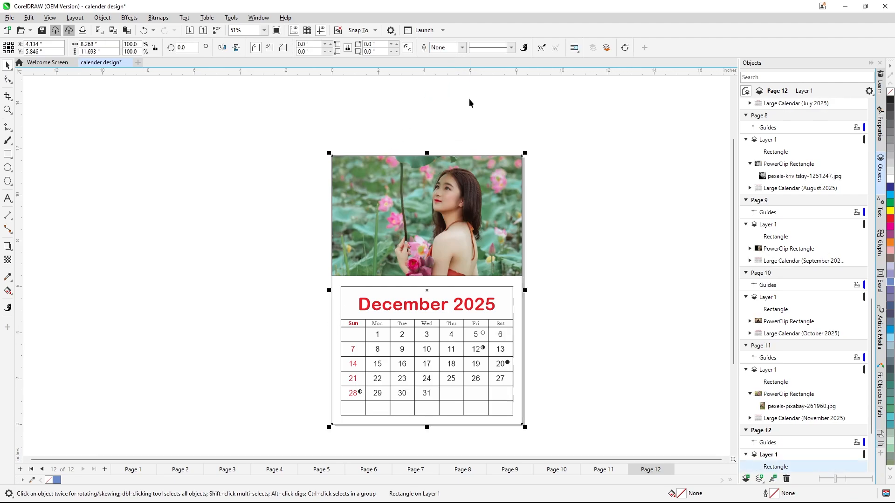
{"action": "left_click", "coordinate": [610, 235]}
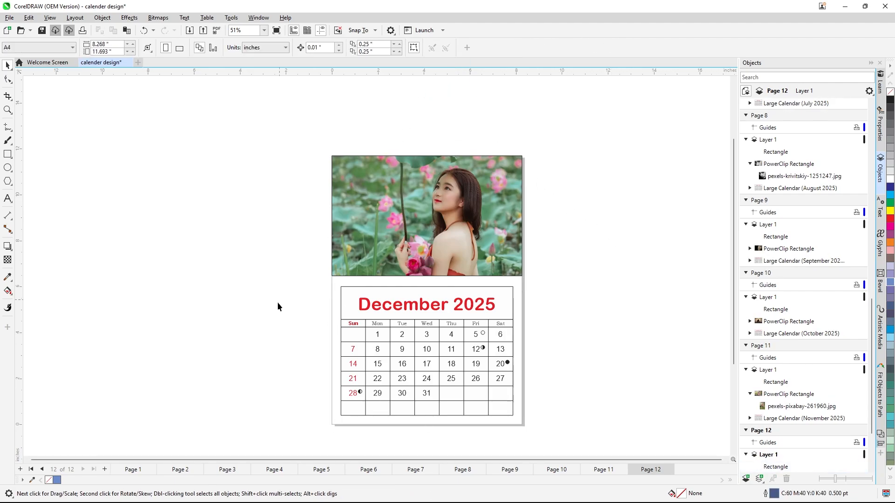
Return to Page 1 and export the current document to the Desktop as calender design.pdf, keeping the 0.125" bleed limit and all printer's marks.
{"action": "left_click", "coordinate": [140, 469]}
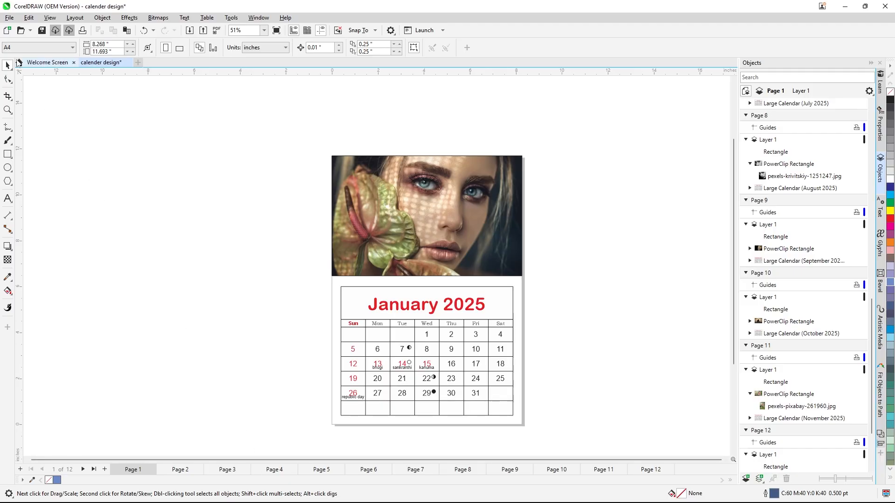
{"action": "left_click", "coordinate": [9, 17]}
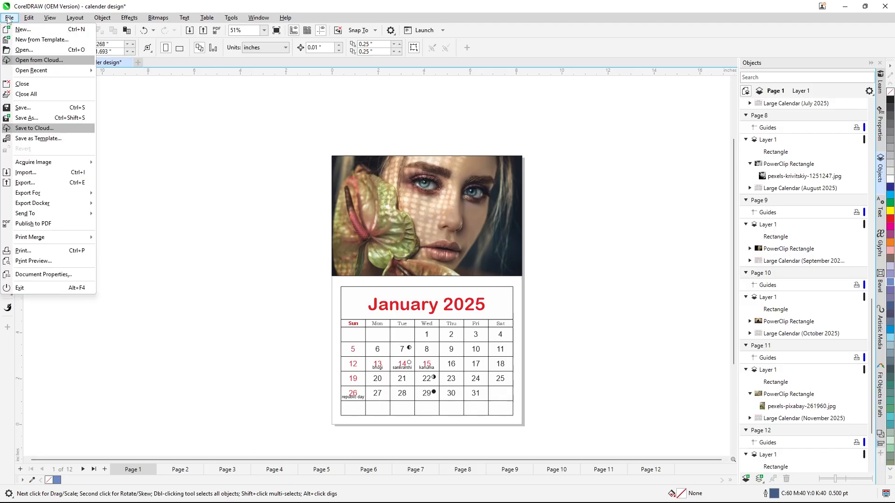
{"action": "left_click", "coordinate": [26, 183]}
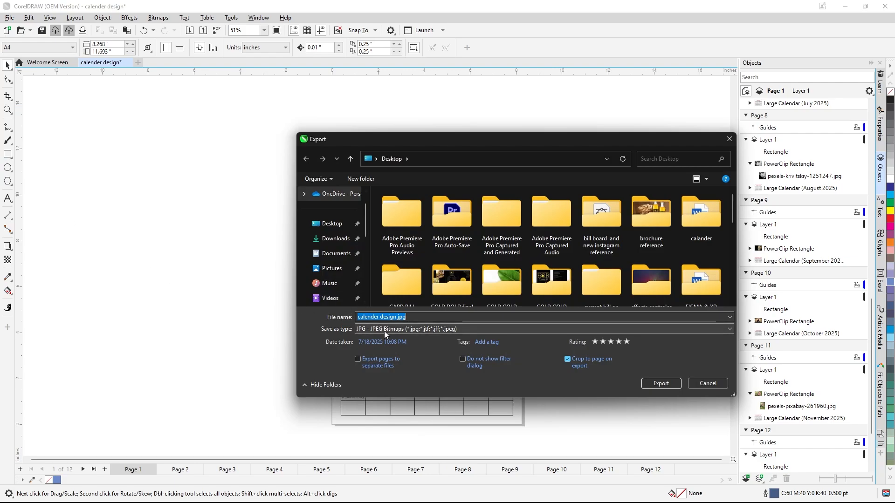
{"action": "left_click", "coordinate": [407, 329]}
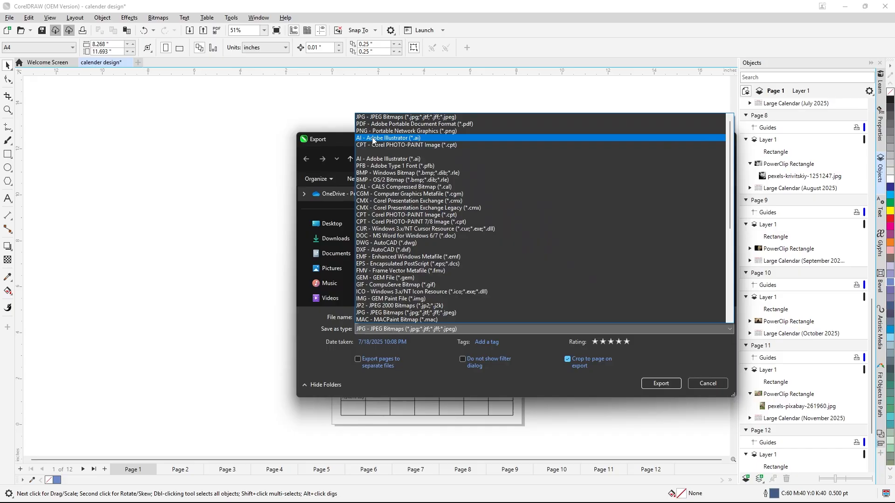
{"action": "left_click", "coordinate": [375, 125]}
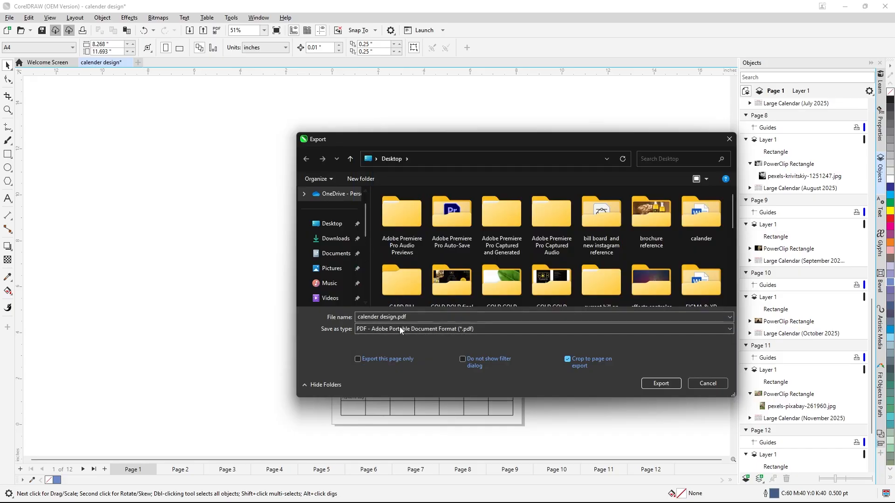
{"action": "left_click", "coordinate": [660, 383]}
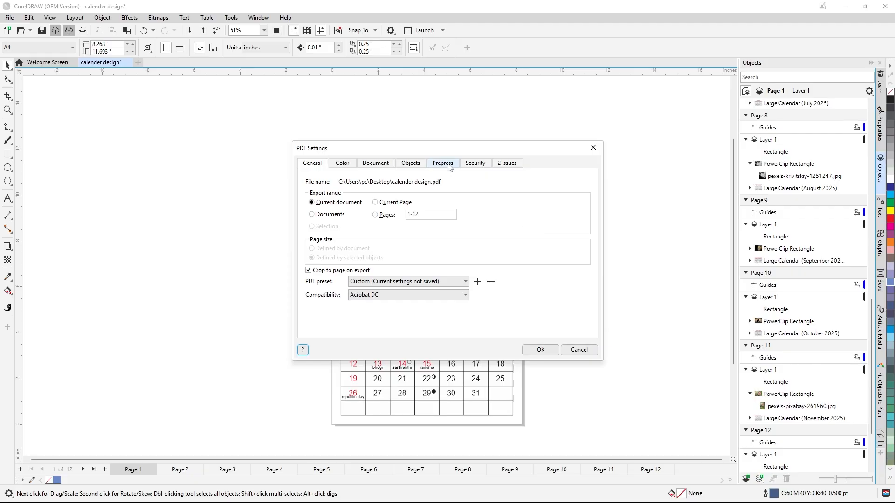
{"action": "left_click", "coordinate": [449, 167]}
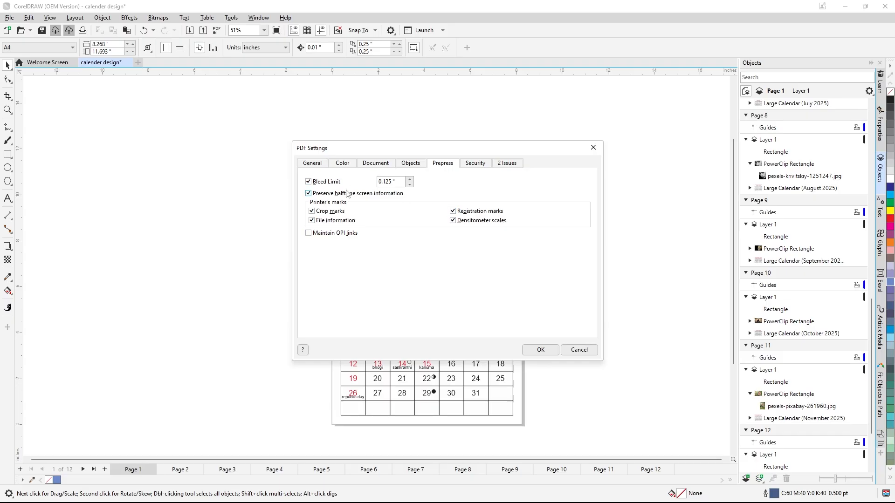
{"action": "left_click", "coordinate": [540, 351]}
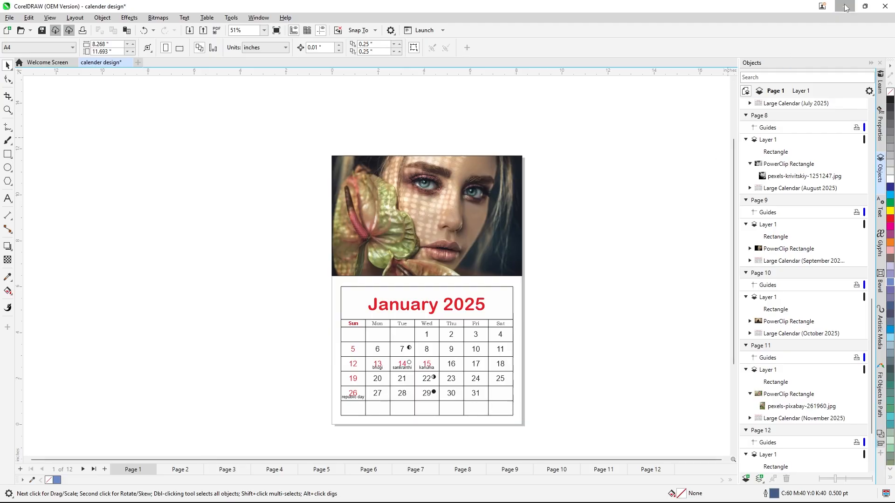
Save the drawing on the Desktop as calender design.cdr in version 26.0 (2025.0).
{"action": "key", "text": "ctrl+s"}
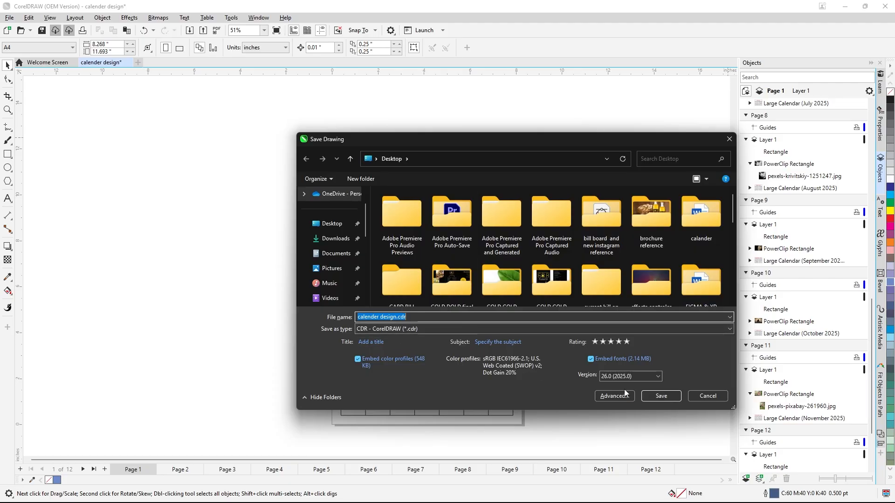
{"action": "left_click", "coordinate": [655, 395]}
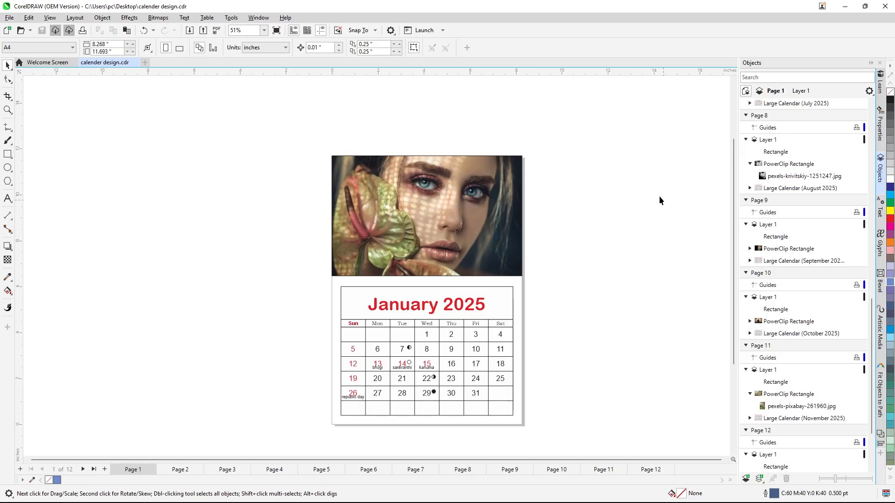
Switch to the Windows desktop, move calender design.pdf into the calander folder, and open that folder in a maximized window.
{"action": "left_click", "coordinate": [848, 6]}
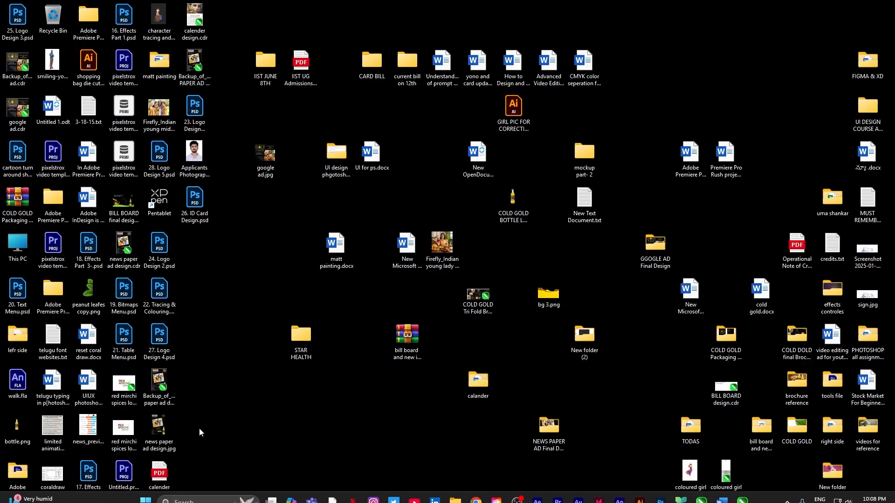
{"action": "left_click_drag", "start_coordinate": [159, 475], "coordinate": [479, 389]}
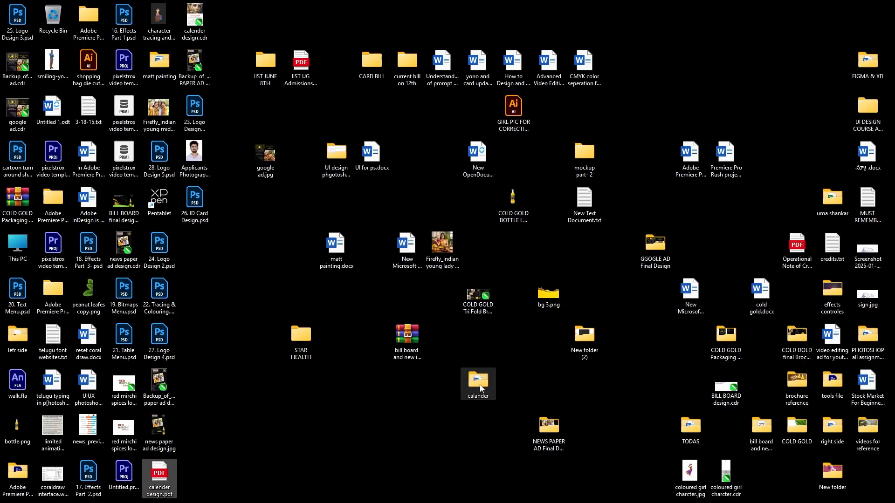
{"action": "double_click", "coordinate": [480, 386]}
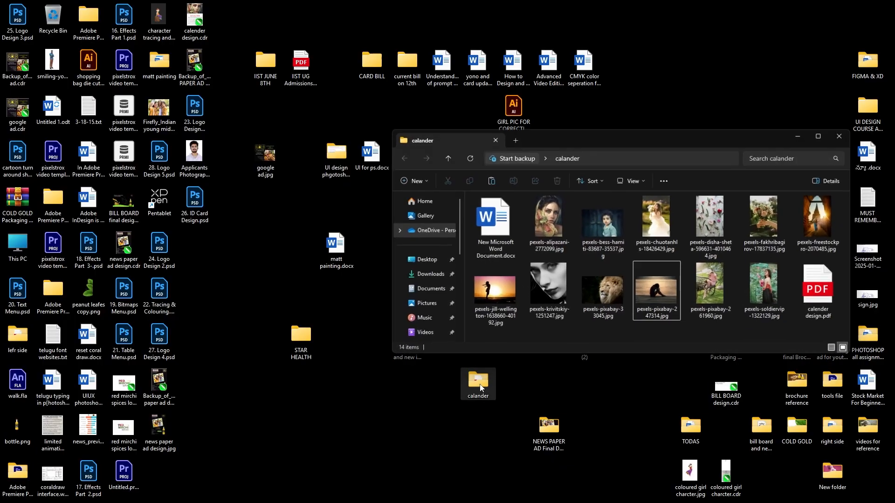
{"action": "left_click", "coordinate": [827, 129]}
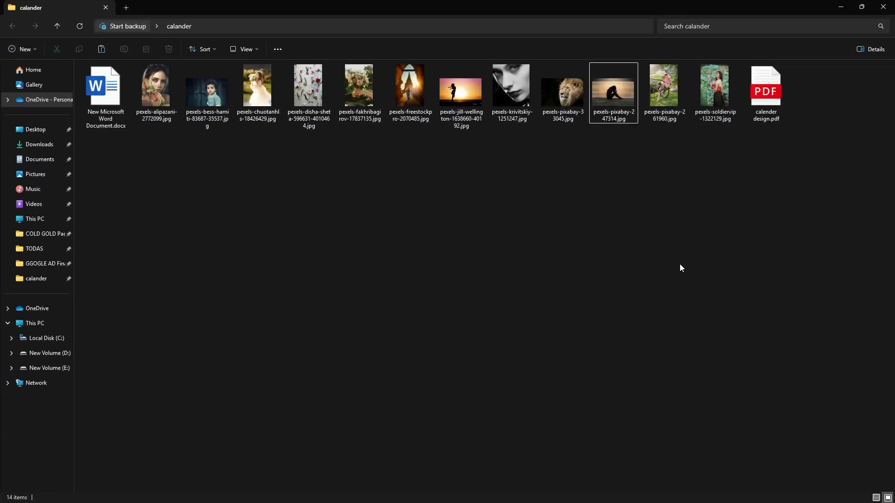
Open calender design.pdf from the calander folder and examine the January and February 2025 pages with their printer's marks.
{"action": "double_click", "coordinate": [764, 108]}
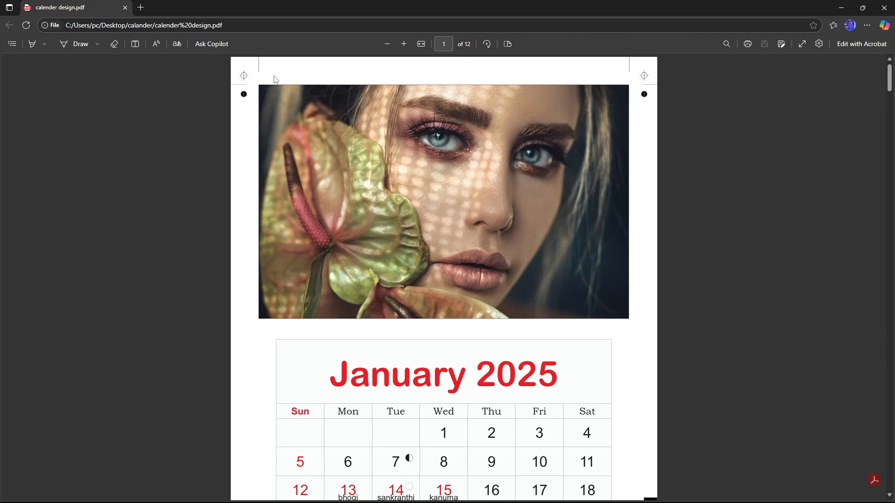
{"action": "scroll", "coordinate": [463, 226], "scroll_direction": "down", "scroll_amount": 5}
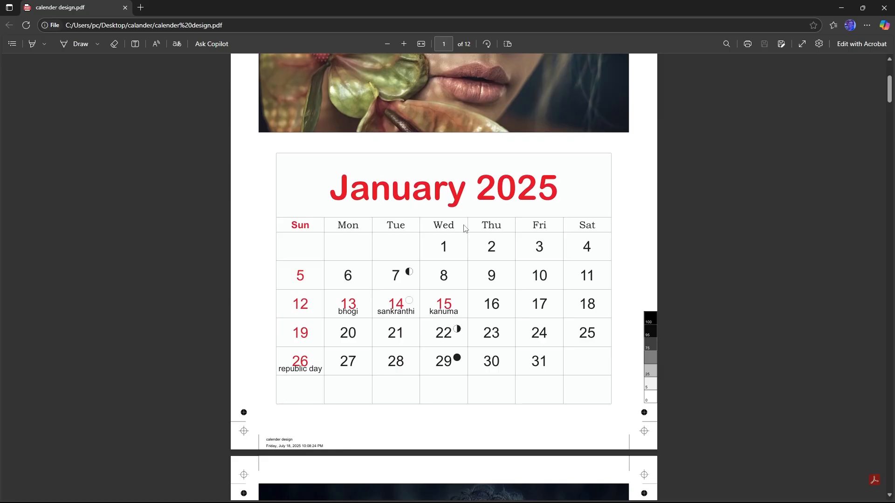
{"action": "scroll", "coordinate": [464, 228], "scroll_direction": "down", "scroll_amount": 2}
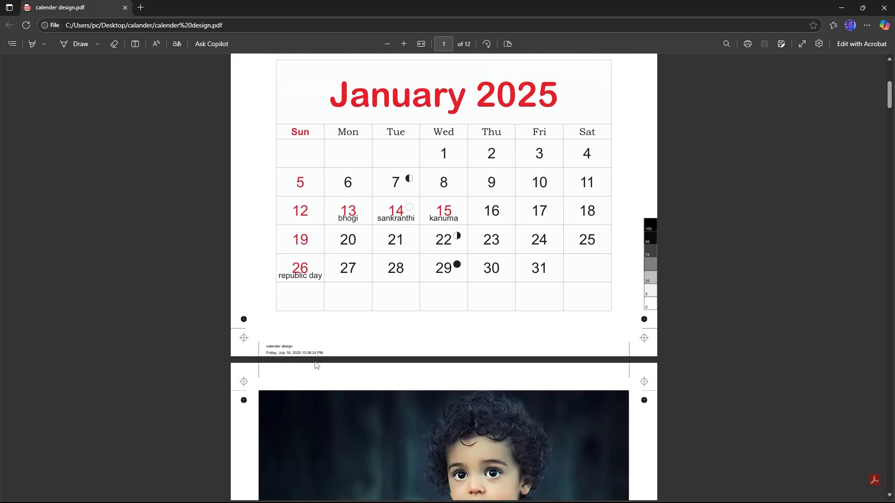
{"action": "scroll", "coordinate": [326, 352], "scroll_direction": "down", "scroll_amount": 5}
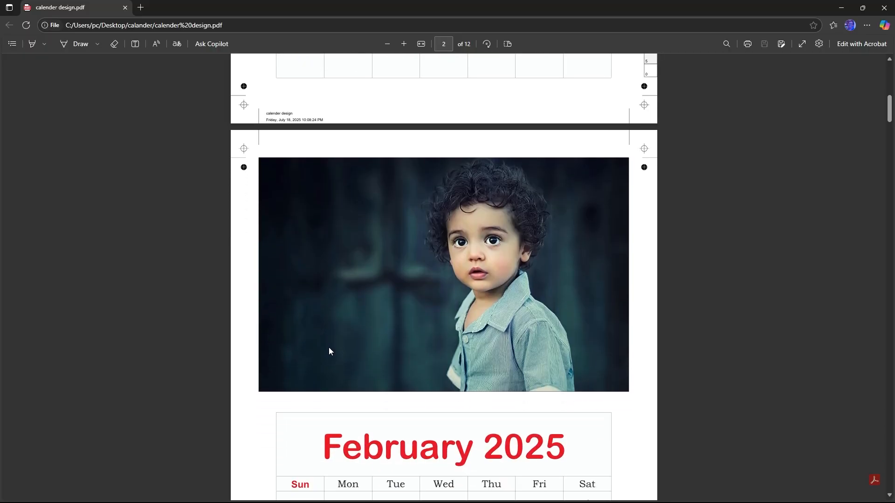
{"action": "scroll", "coordinate": [329, 346], "scroll_direction": "down", "scroll_amount": 1}
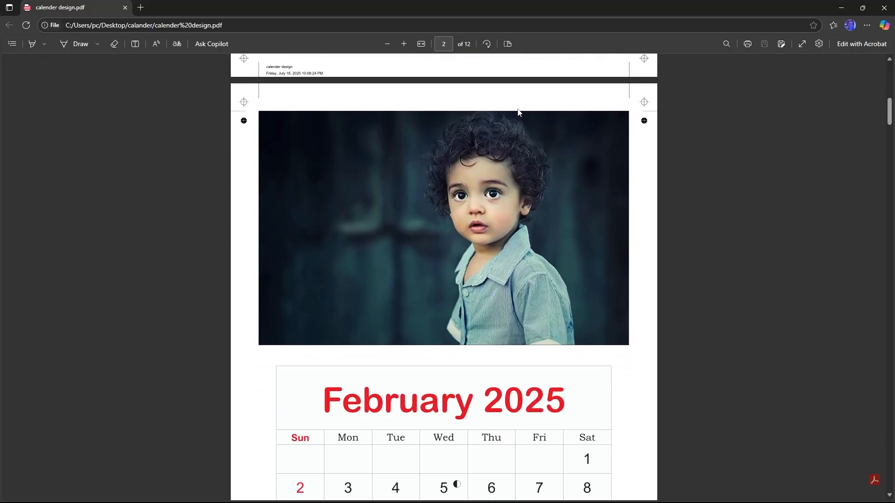
{"action": "scroll", "coordinate": [433, 223], "scroll_direction": "down", "scroll_amount": 4}
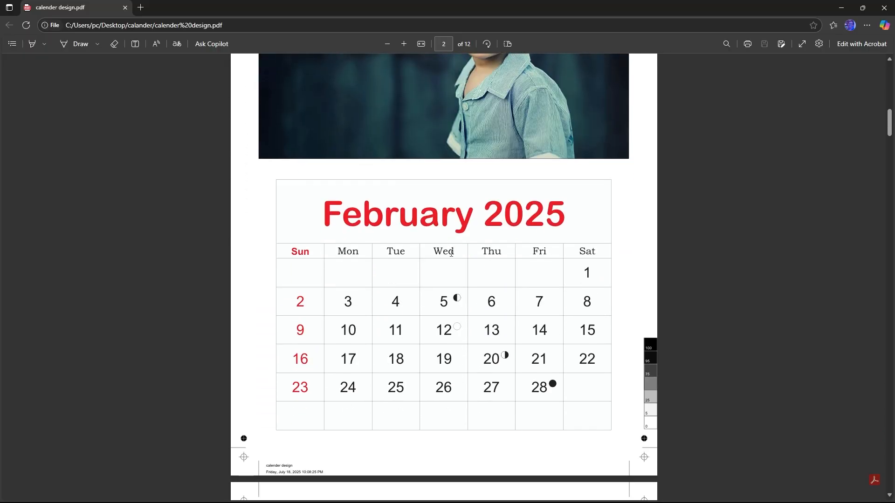
{"action": "scroll", "coordinate": [451, 253], "scroll_direction": "up", "scroll_amount": 15}
{"action": "scroll", "coordinate": [357, 350], "scroll_direction": "down", "scroll_amount": 3}
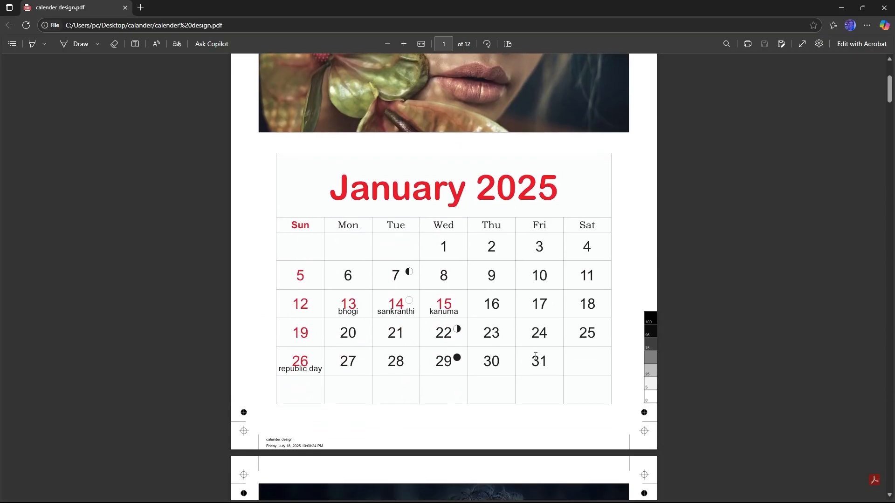
Review the remaining calendar pages of the PDF through December 2025, checking each month's photo, date grid and printer's marks.
{"action": "scroll", "coordinate": [535, 345], "scroll_direction": "down", "scroll_amount": 16}
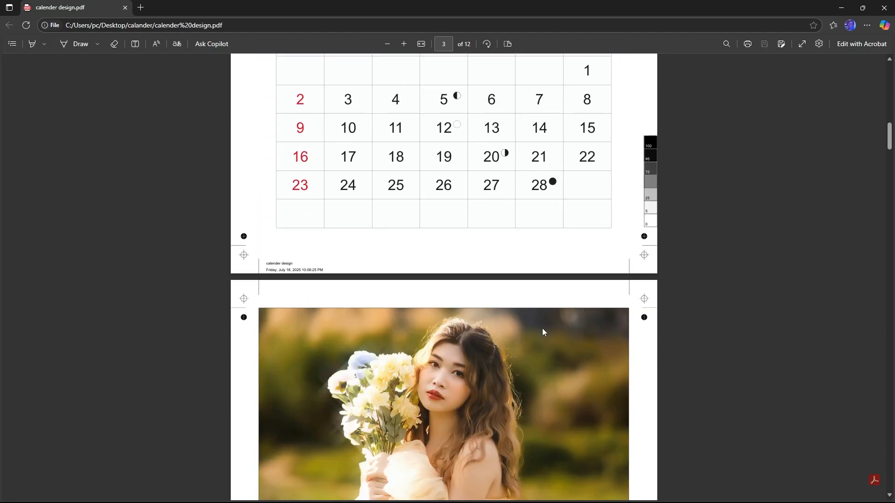
{"action": "scroll", "coordinate": [542, 329], "scroll_direction": "down", "scroll_amount": 10}
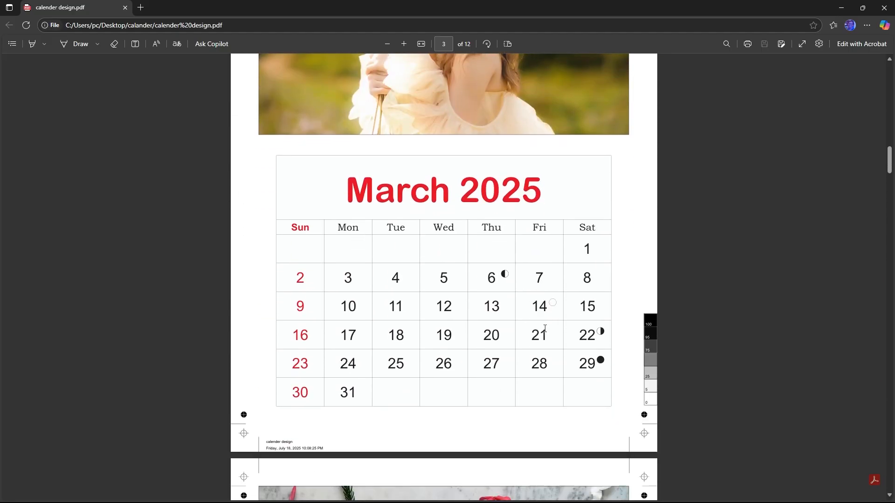
{"action": "scroll", "coordinate": [545, 329], "scroll_direction": "down", "scroll_amount": 15}
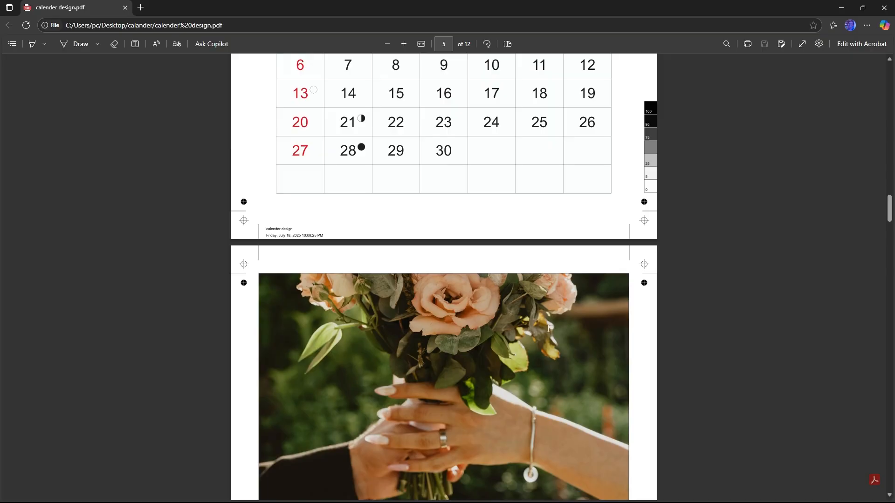
{"action": "scroll", "coordinate": [548, 329], "scroll_direction": "down", "scroll_amount": 15}
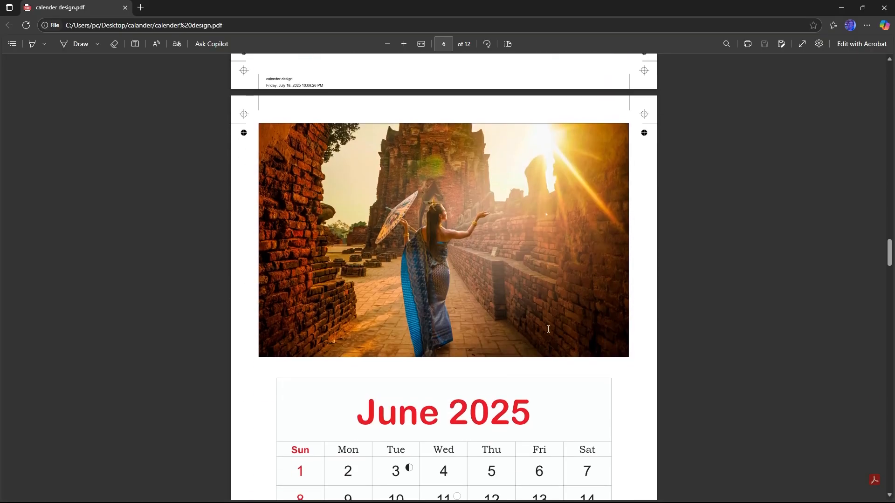
{"action": "scroll", "coordinate": [548, 329], "scroll_direction": "down", "scroll_amount": 15}
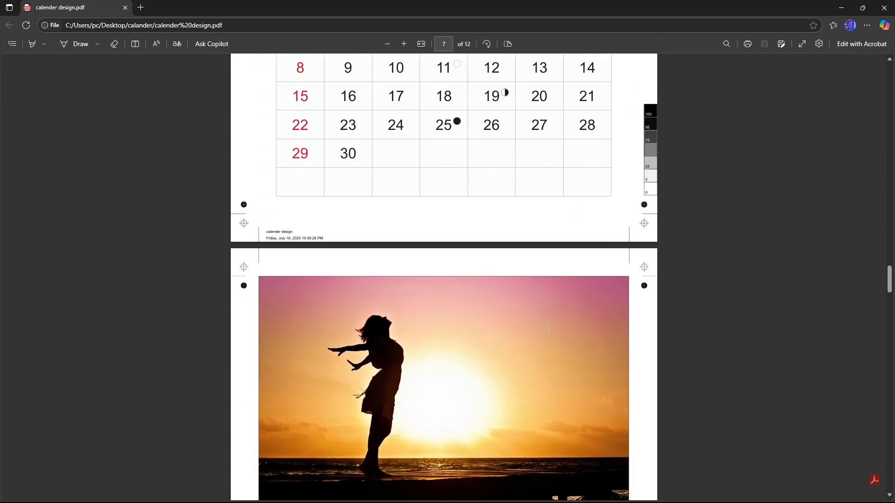
{"action": "scroll", "coordinate": [548, 329], "scroll_direction": "down", "scroll_amount": 10}
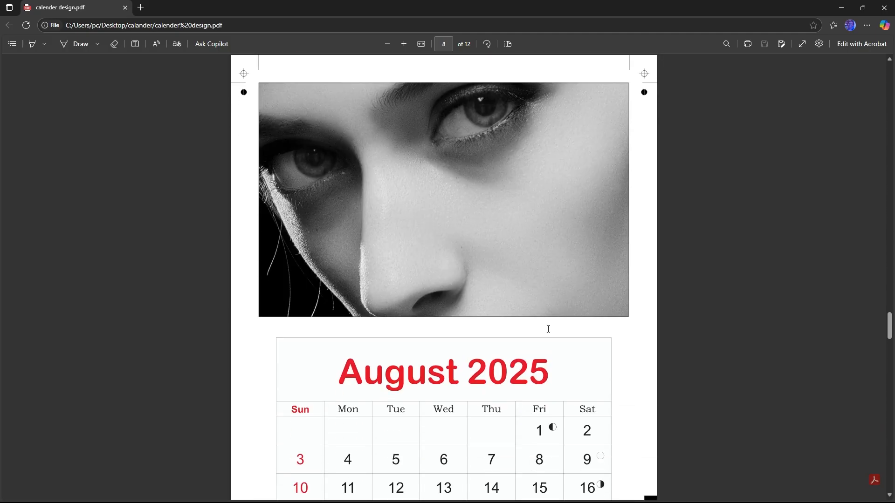
{"action": "scroll", "coordinate": [548, 329], "scroll_direction": "down", "scroll_amount": 15}
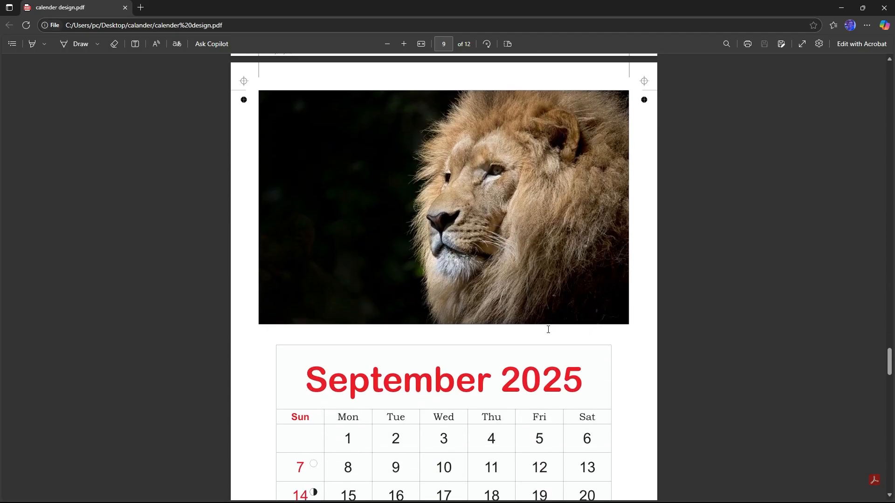
{"action": "scroll", "coordinate": [548, 329], "scroll_direction": "down", "scroll_amount": 15}
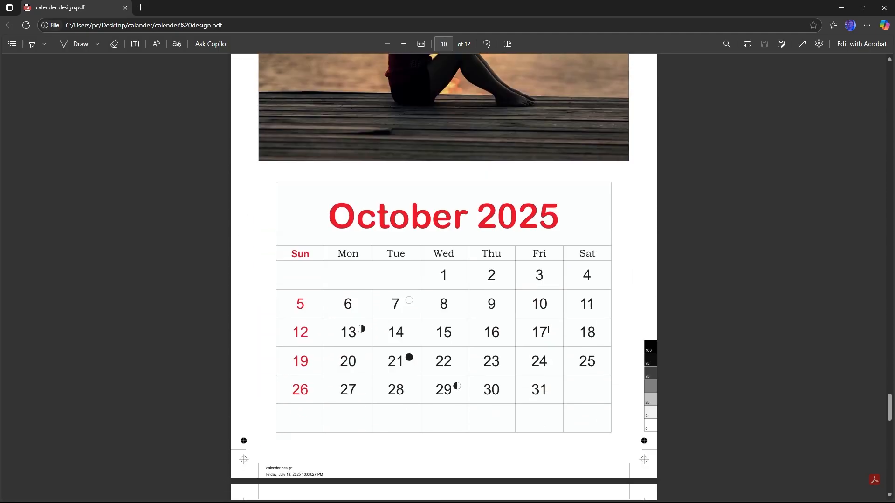
{"action": "scroll", "coordinate": [547, 329], "scroll_direction": "down", "scroll_amount": 10}
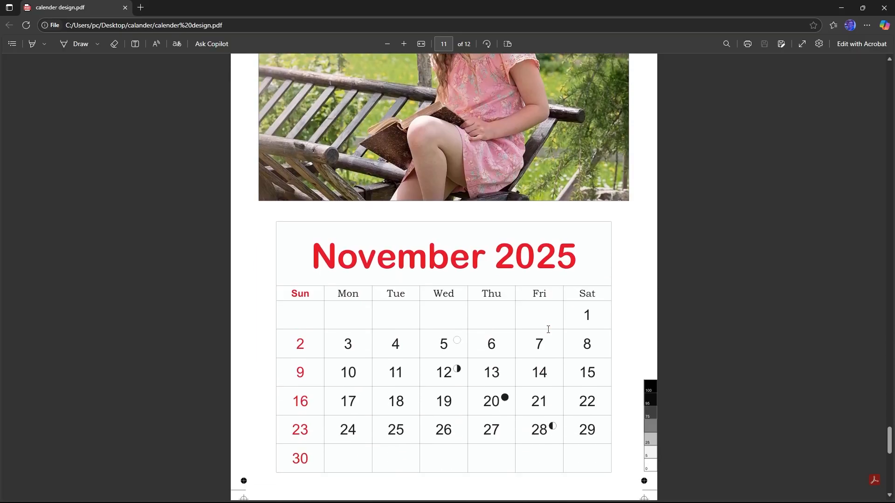
{"action": "scroll", "coordinate": [548, 329], "scroll_direction": "down", "scroll_amount": 6}
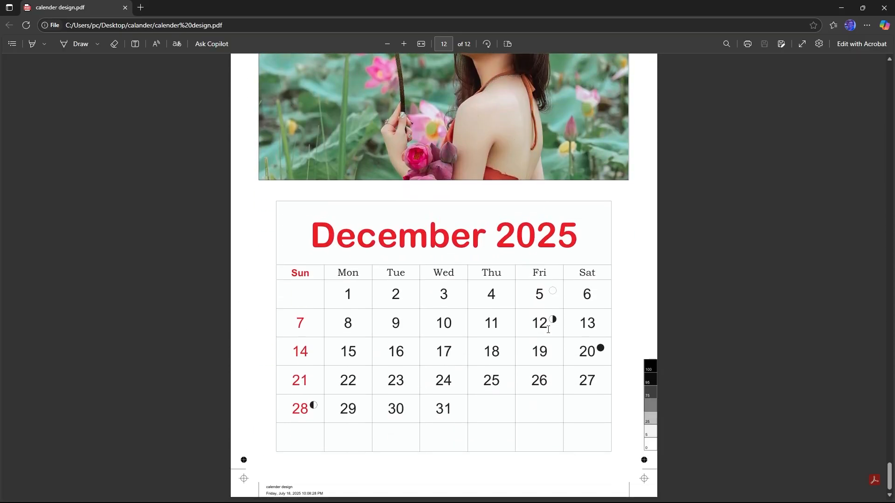
Look back through the PDF pages from December to January 2025, and switch to the calender design.cdr drawing in CorelDRAW.
{"action": "scroll", "coordinate": [544, 332], "scroll_direction": "up", "scroll_amount": 20}
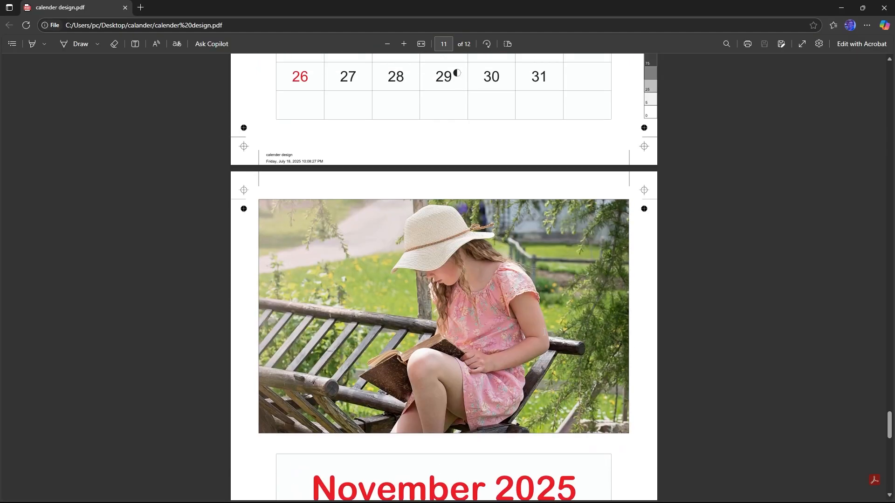
{"action": "scroll", "coordinate": [544, 332], "scroll_direction": "up", "scroll_amount": 20}
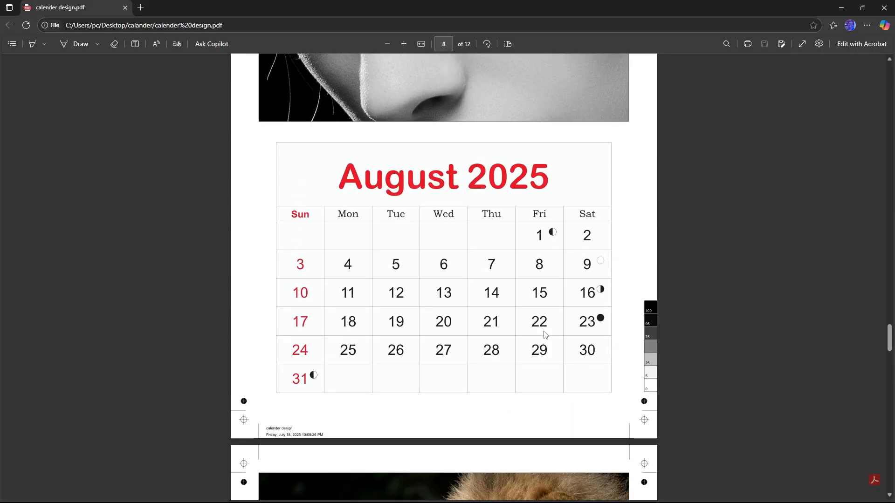
{"action": "scroll", "coordinate": [544, 335], "scroll_direction": "up", "scroll_amount": 20}
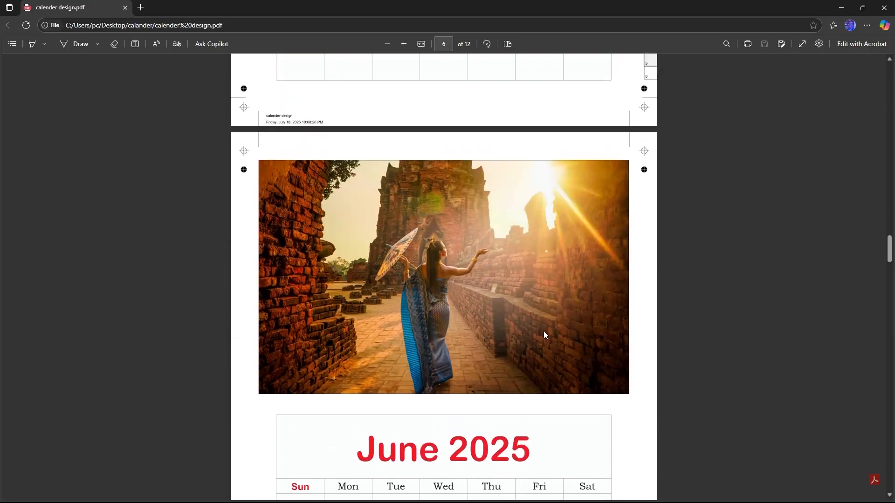
{"action": "scroll", "coordinate": [545, 335], "scroll_direction": "up", "scroll_amount": 15}
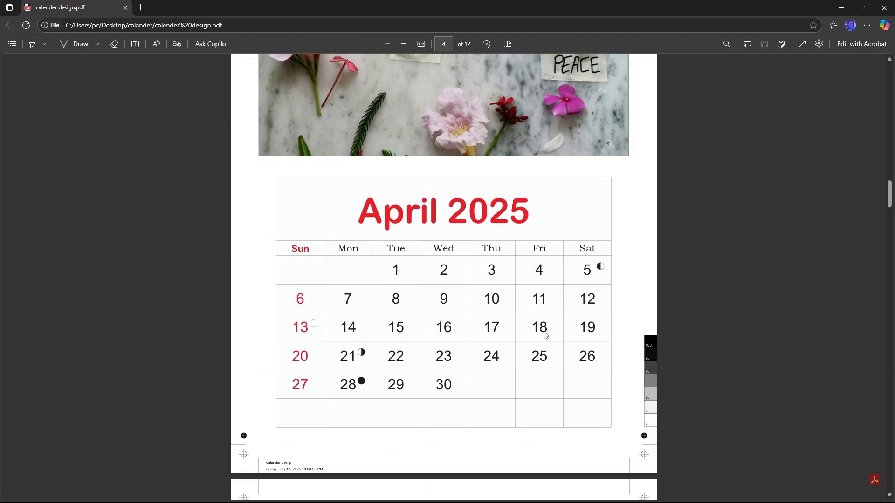
{"action": "scroll", "coordinate": [543, 331], "scroll_direction": "up", "scroll_amount": 20}
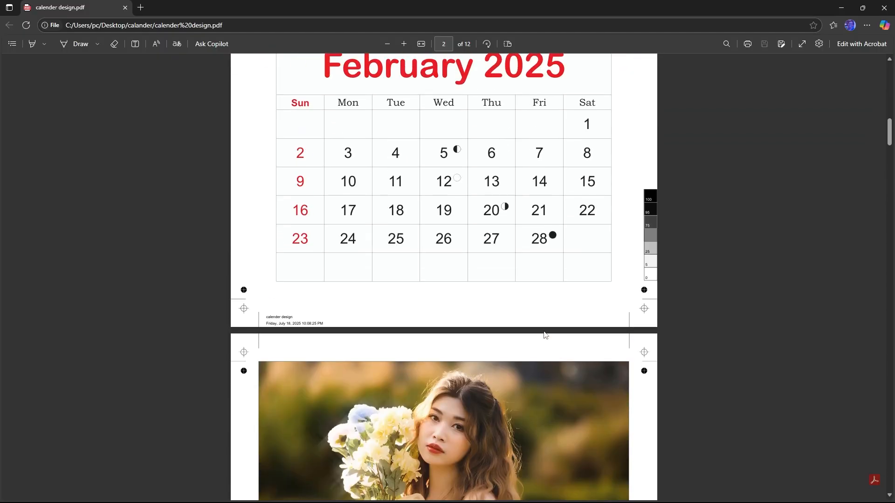
{"action": "scroll", "coordinate": [543, 334], "scroll_direction": "up", "scroll_amount": 15}
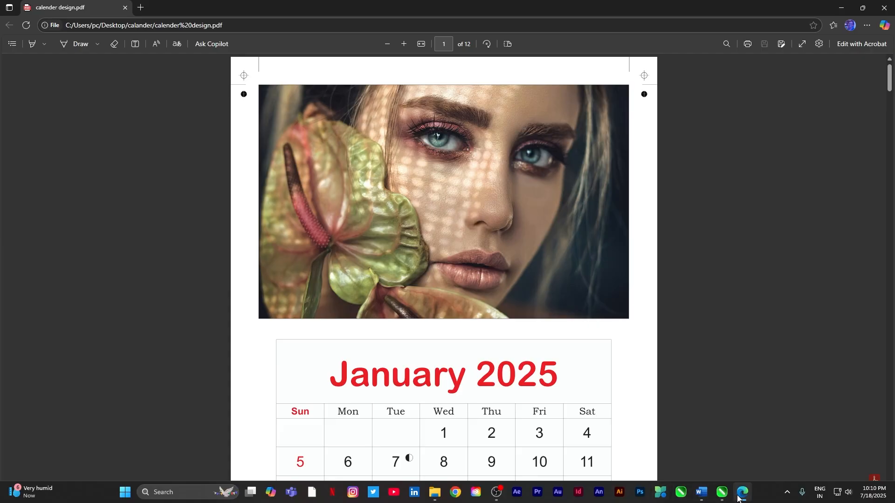
{"action": "left_click", "coordinate": [722, 495]}
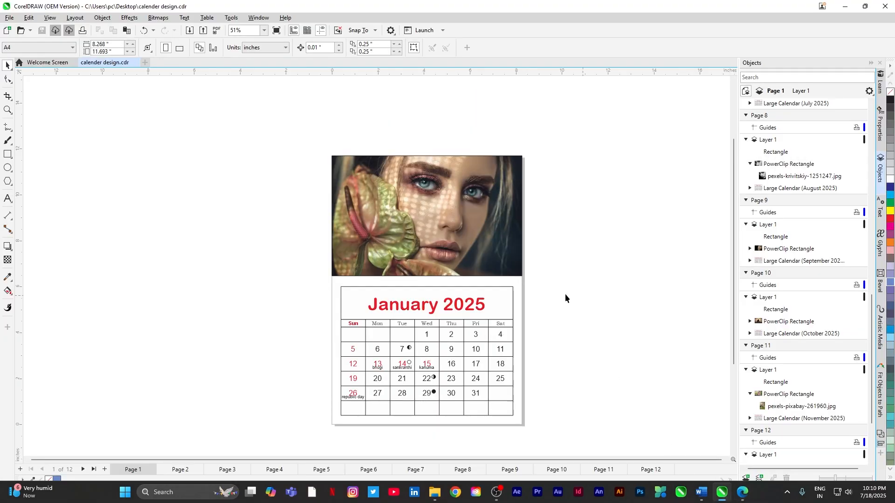